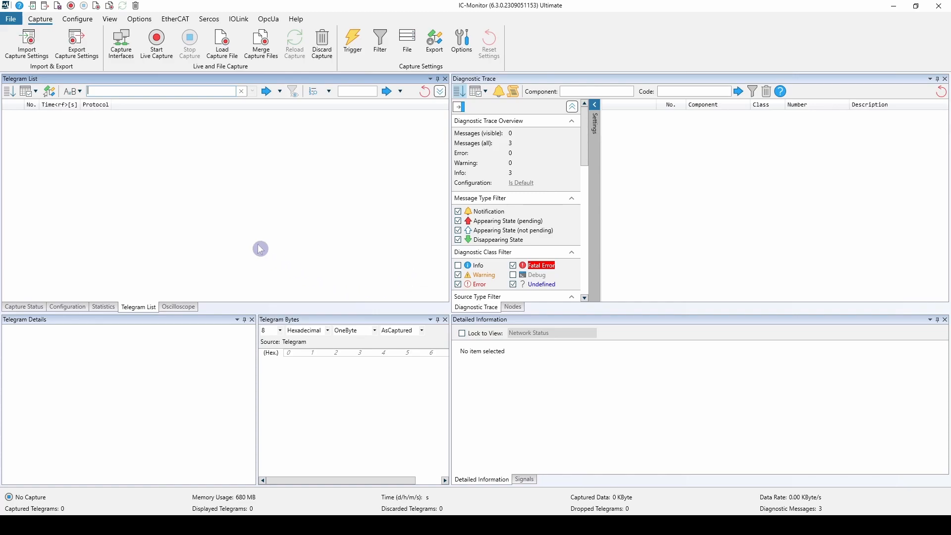
click(70, 22)
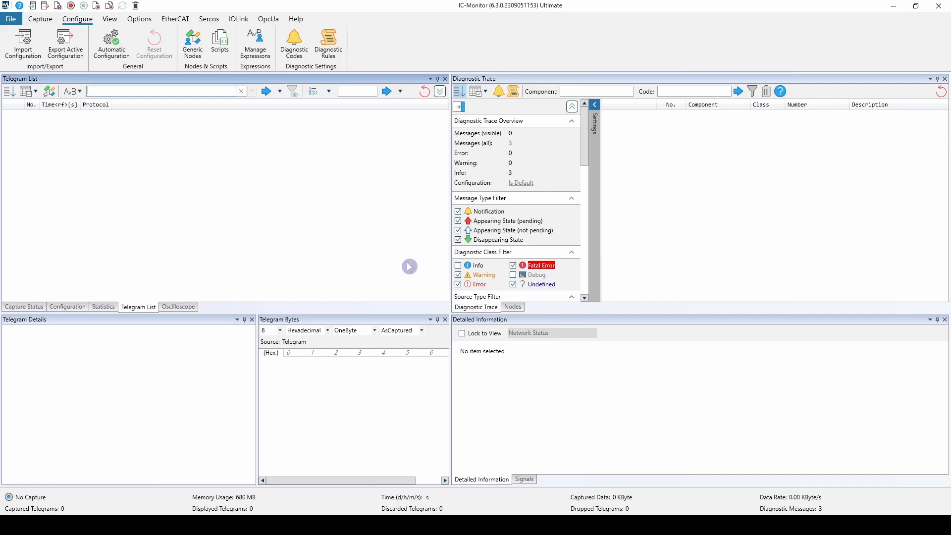
click(194, 45)
drag(342, 84, 380, 70)
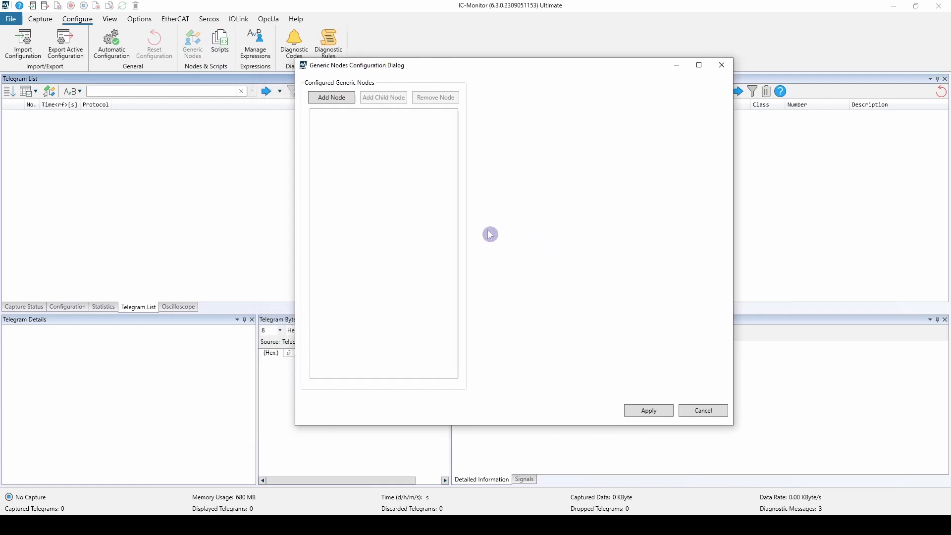
click(704, 415)
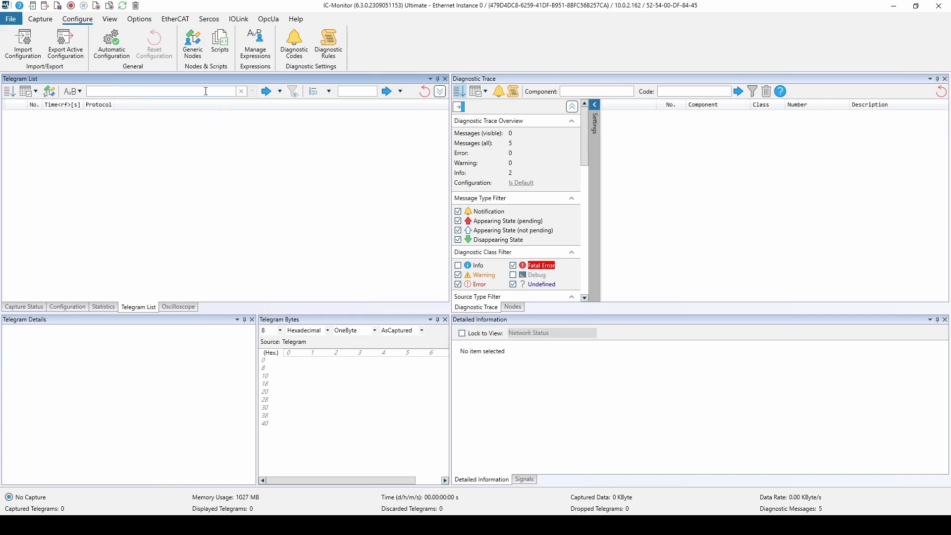
Step: Open the generic nodes configuration and add a new top-level generic node
click(193, 47)
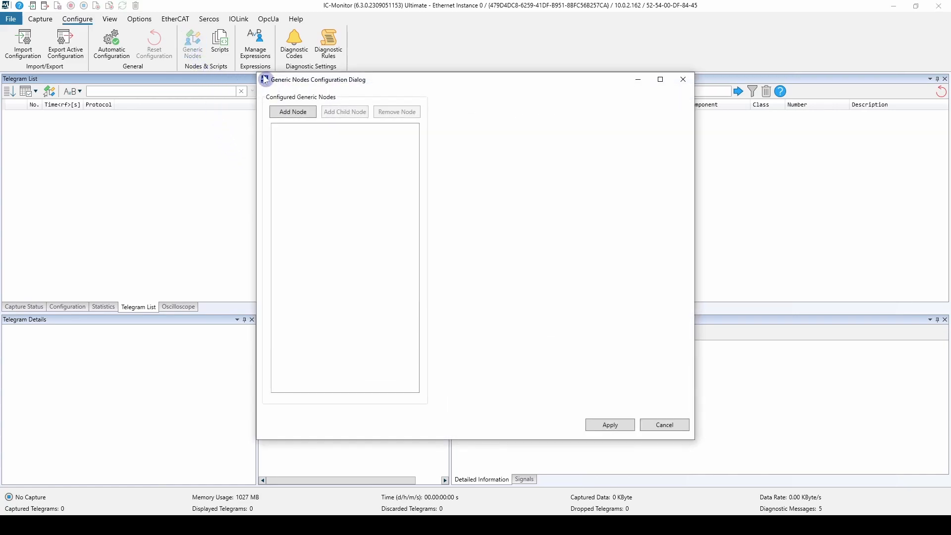
drag(303, 85, 331, 62)
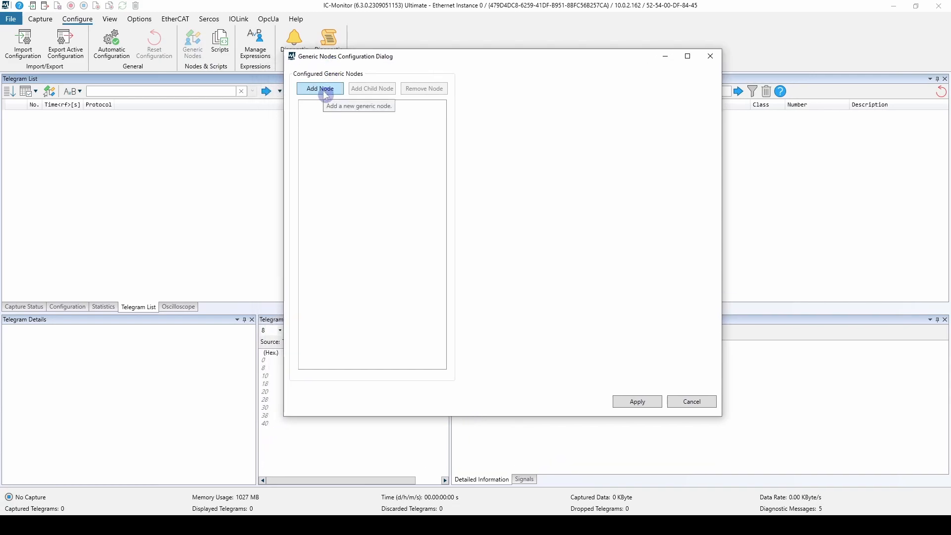
click(323, 90)
click(317, 105)
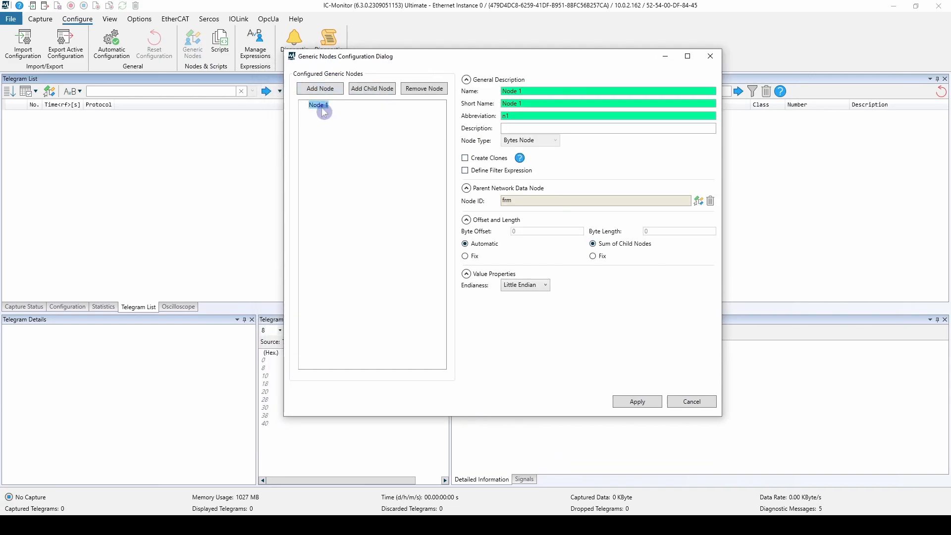
Step: Set the new node's name and short name to "Simple IP" and its abbreviation to "simip"
click(550, 91)
text(Simple IP)
key(Tab)
text(Simple IP)
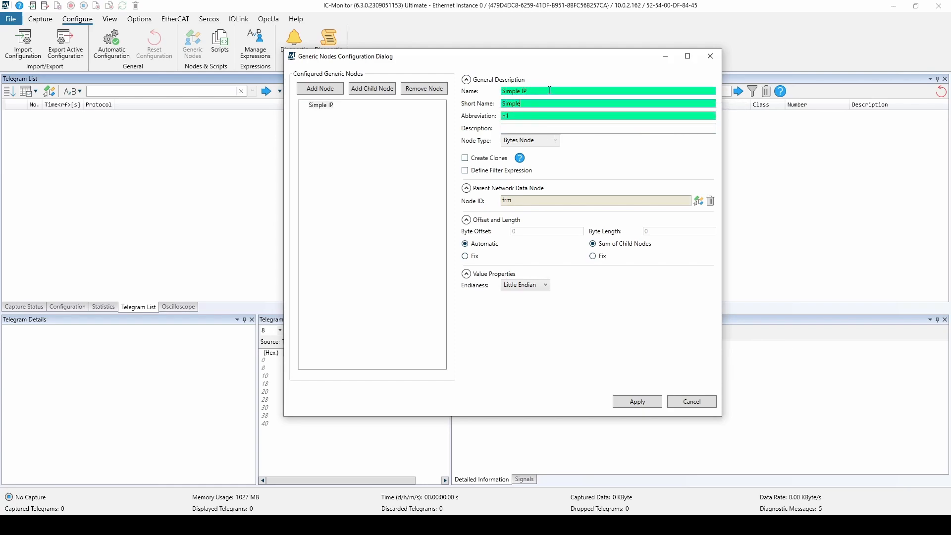
key(Tab)
text(simip)
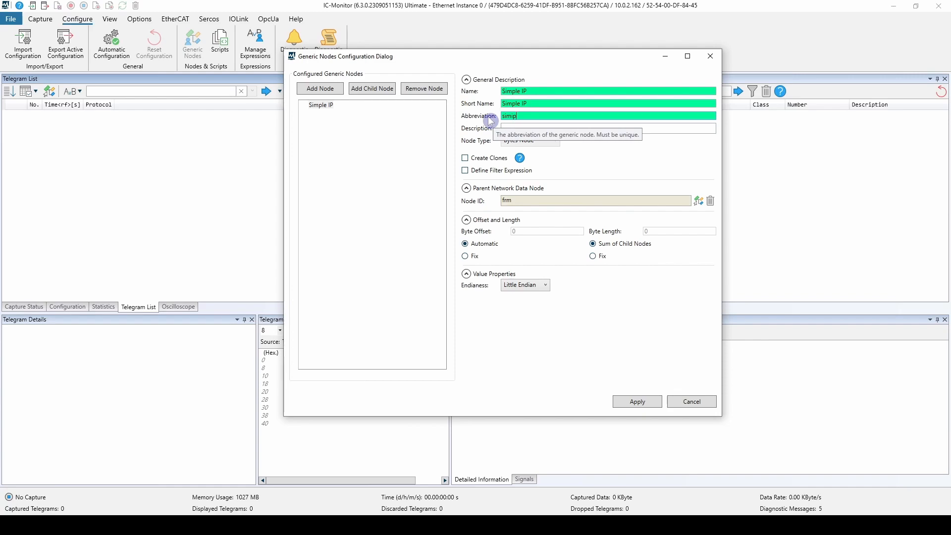
Step: Add two extra top-level nodes below Simple IP and remove both of them again
click(328, 88)
click(329, 88)
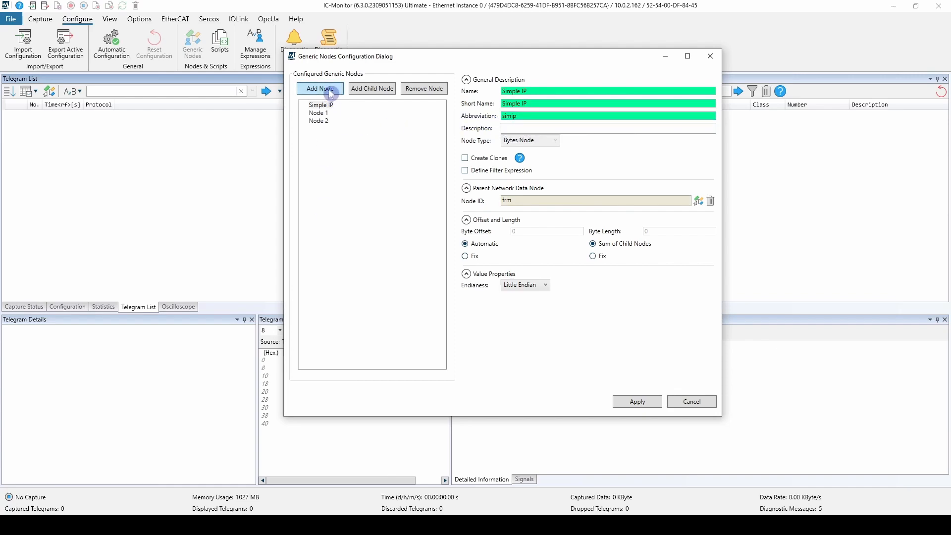
click(322, 114)
click(415, 91)
click(319, 113)
click(424, 89)
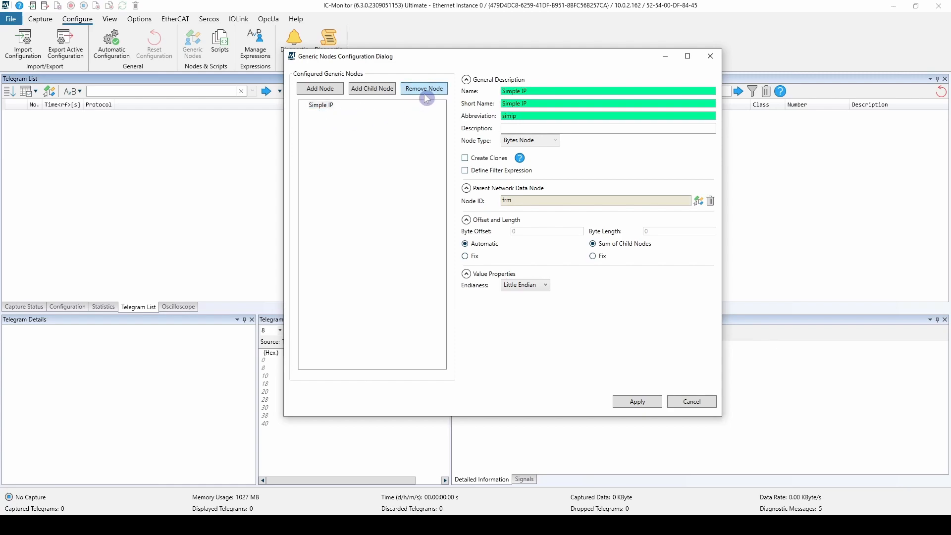
Step: Add a child node under Simple IP and set Simple IP's parent network data node to Ethernet's Service Data Unit (eth.sdu)
click(379, 92)
click(330, 114)
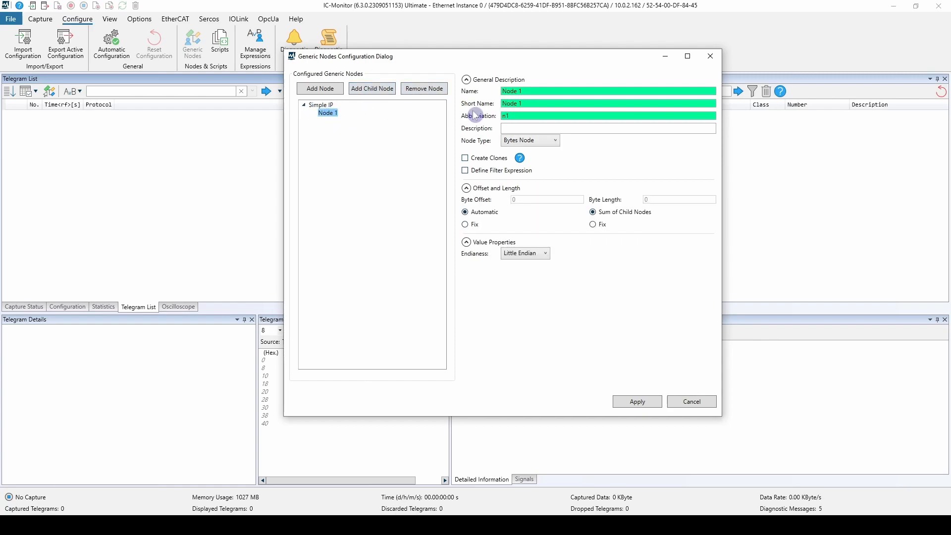
click(327, 106)
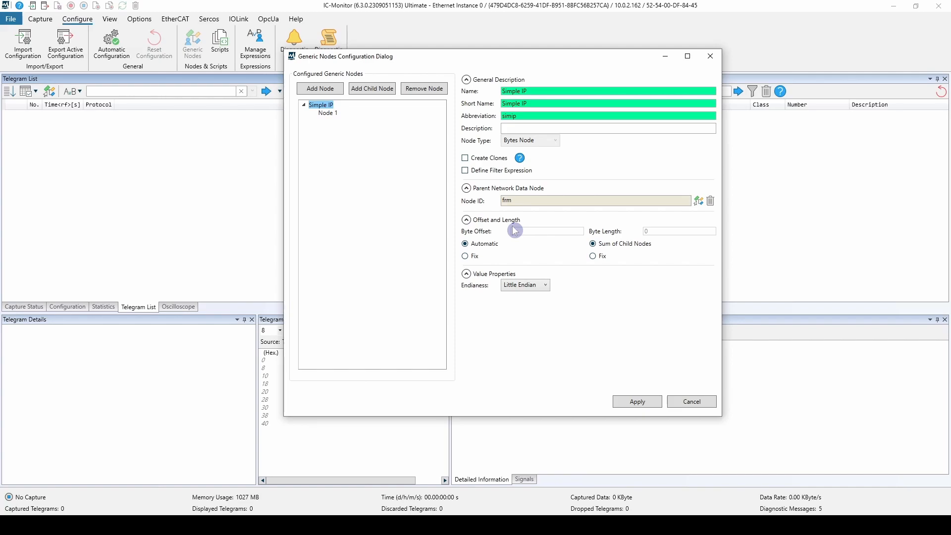
click(698, 200)
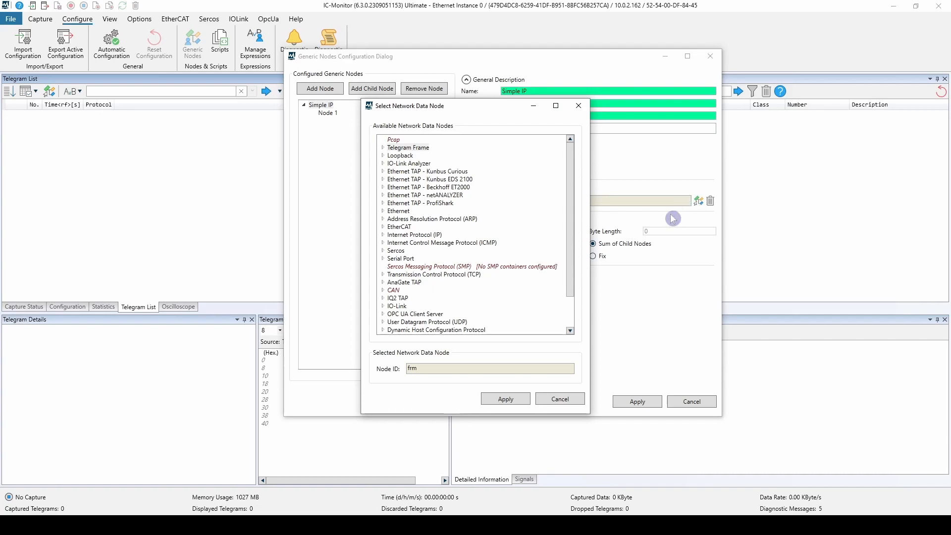
click(382, 211)
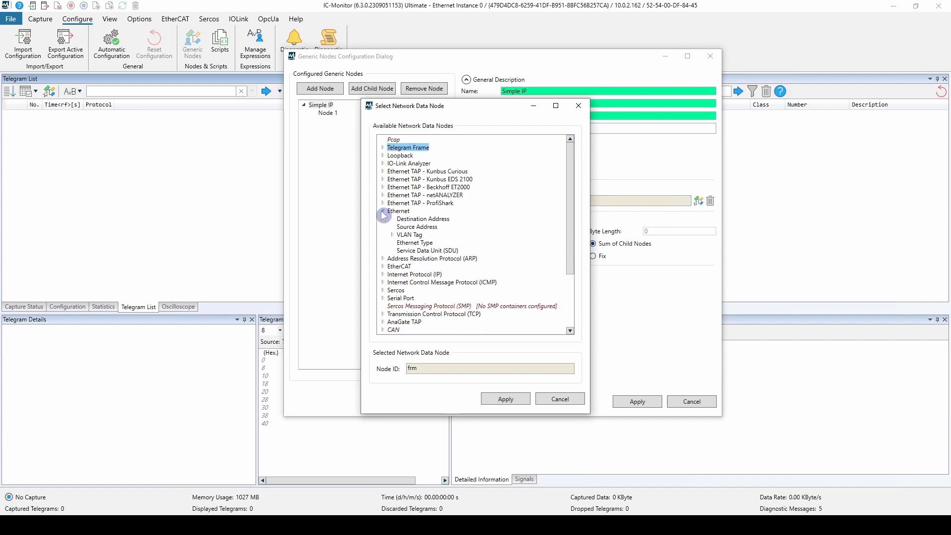
click(427, 251)
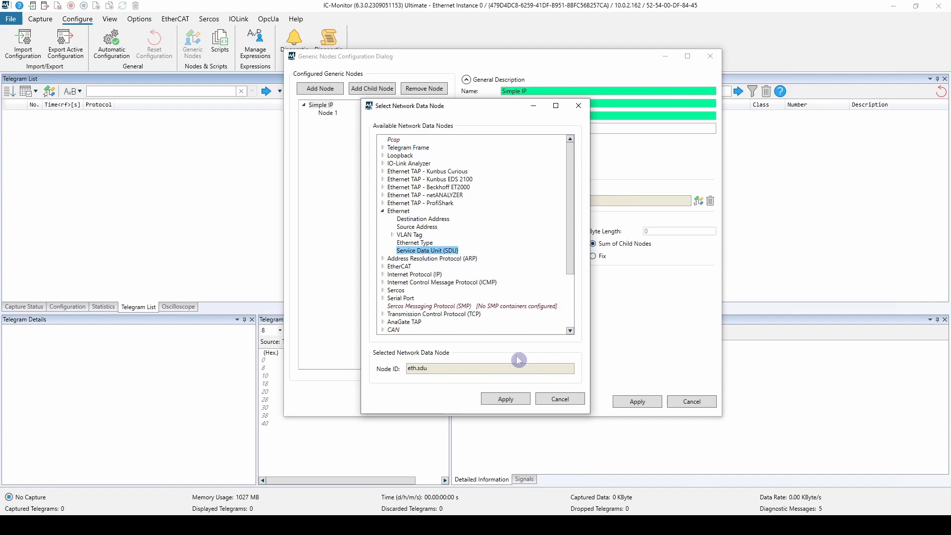
click(513, 398)
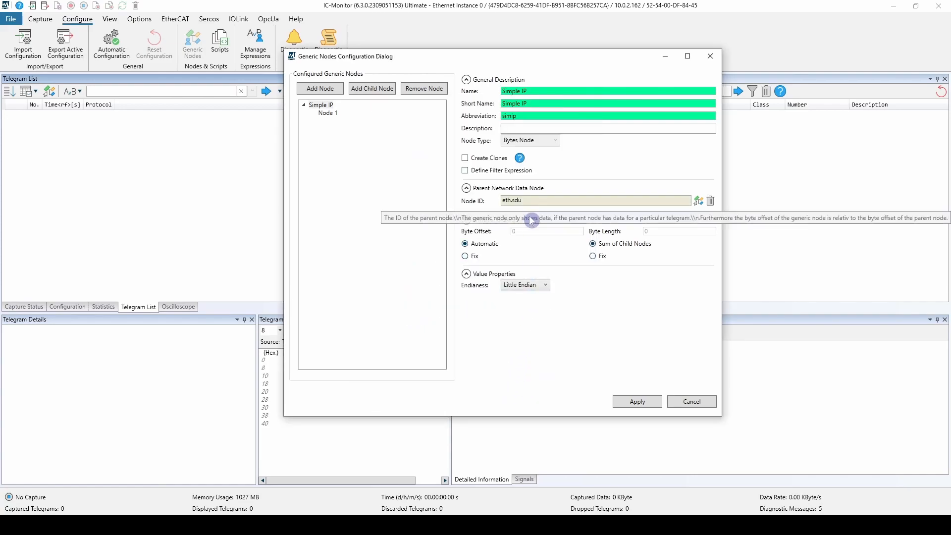
Step: Enable a filter expression for the Simple IP node and define it as "eth.type == 0x0800"
click(490, 170)
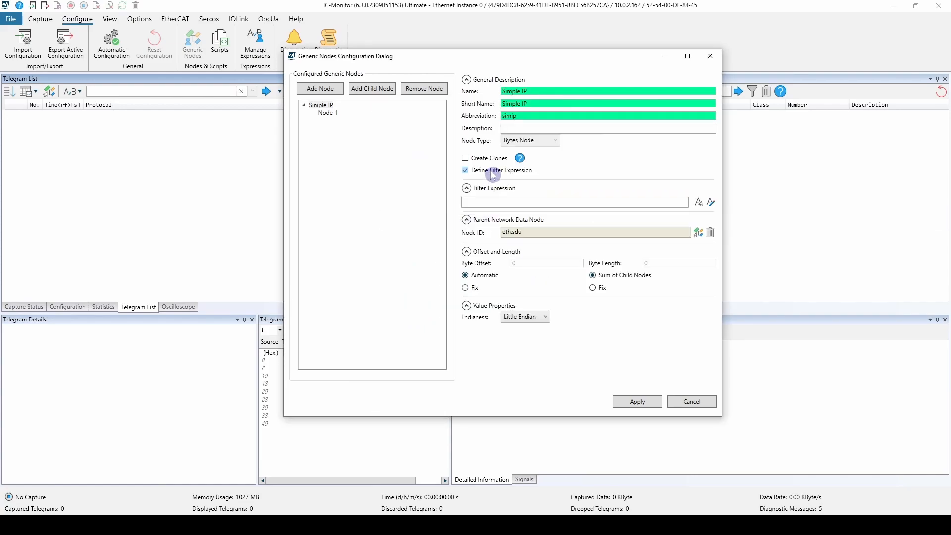
click(553, 202)
text(eth.type == 0x0800)
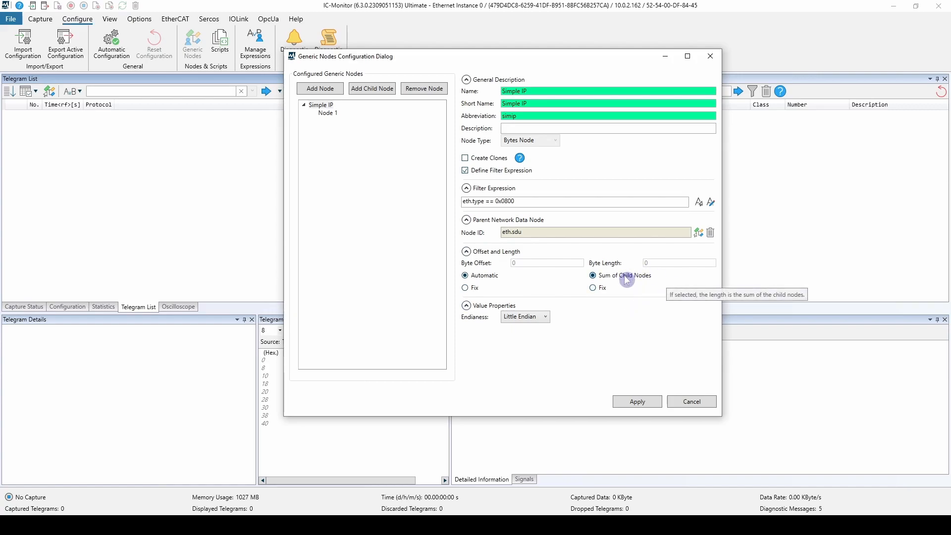
Step: Add four more child nodes under the Simple IP node
click(323, 106)
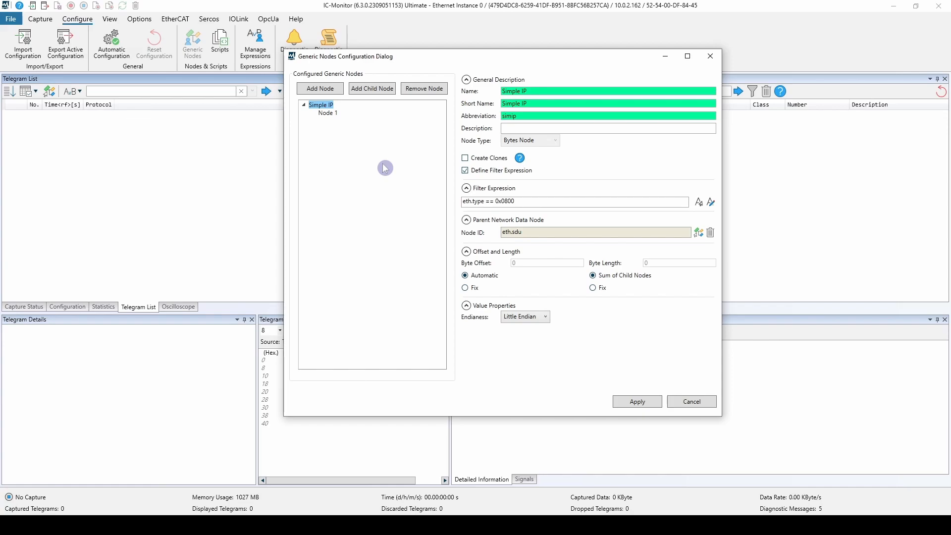
click(364, 91)
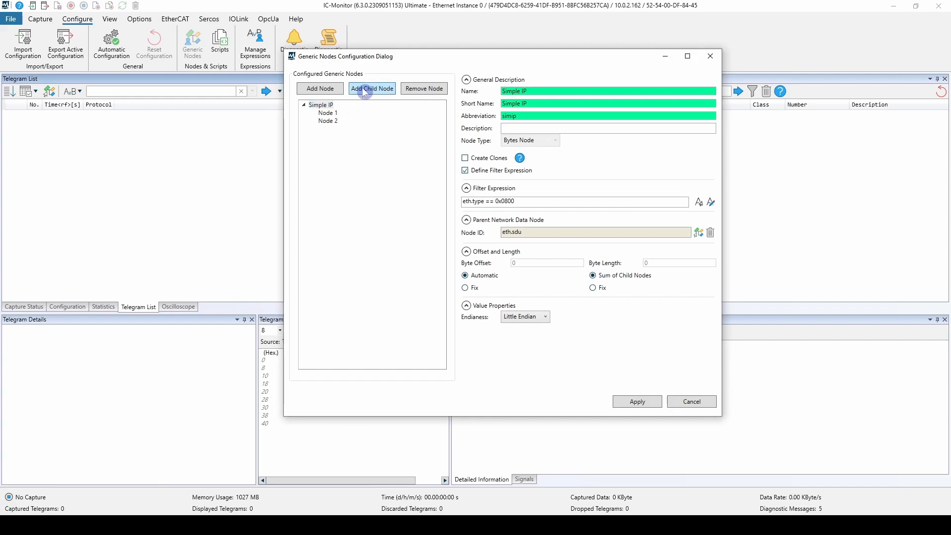
click(364, 92)
click(363, 90)
click(363, 91)
Step: Name the first child node "Version" with short name "Ver" and abbreviation "ver"
click(336, 116)
click(547, 91)
text(Version)
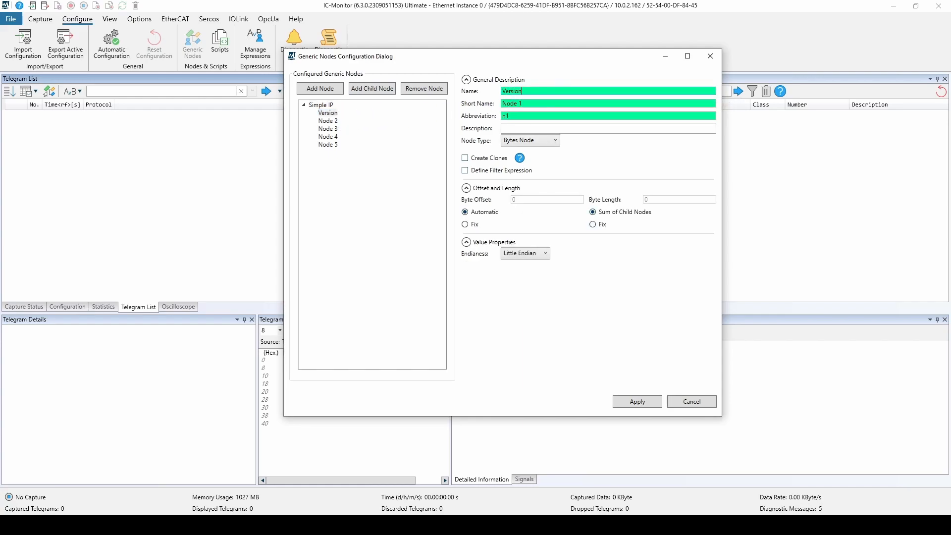
key(Tab)
text(Ver)
key(Tab)
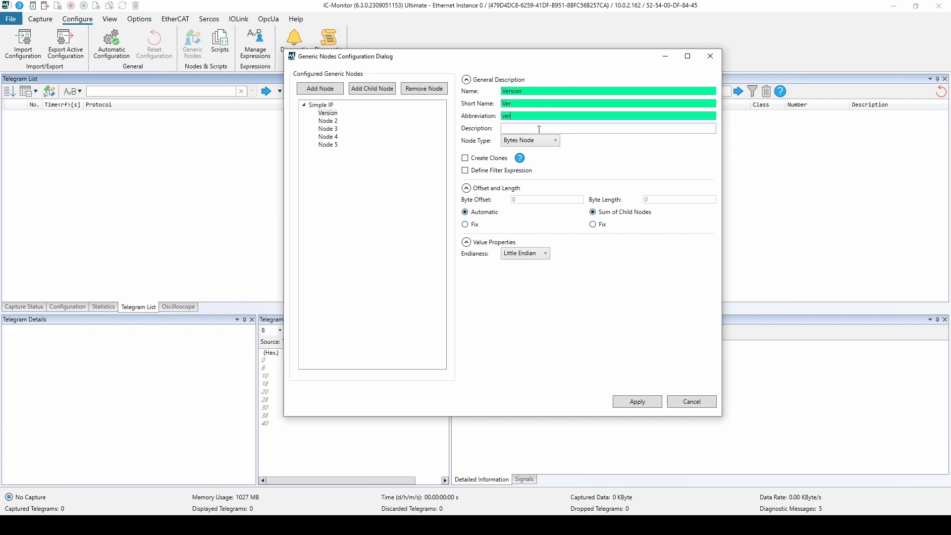
Step: Make the Version node a Bits Node with a fixed bit offset of 4 and a bit length of 4
click(536, 143)
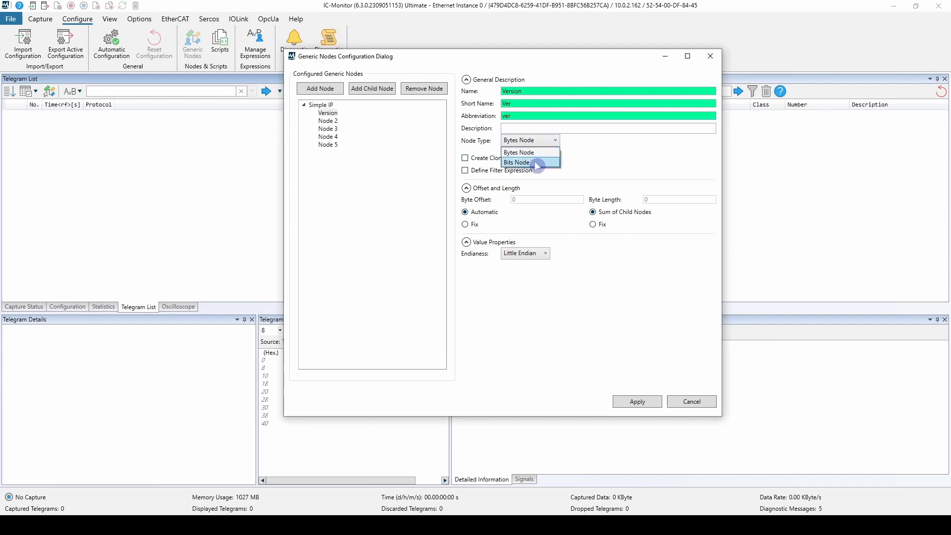
click(534, 162)
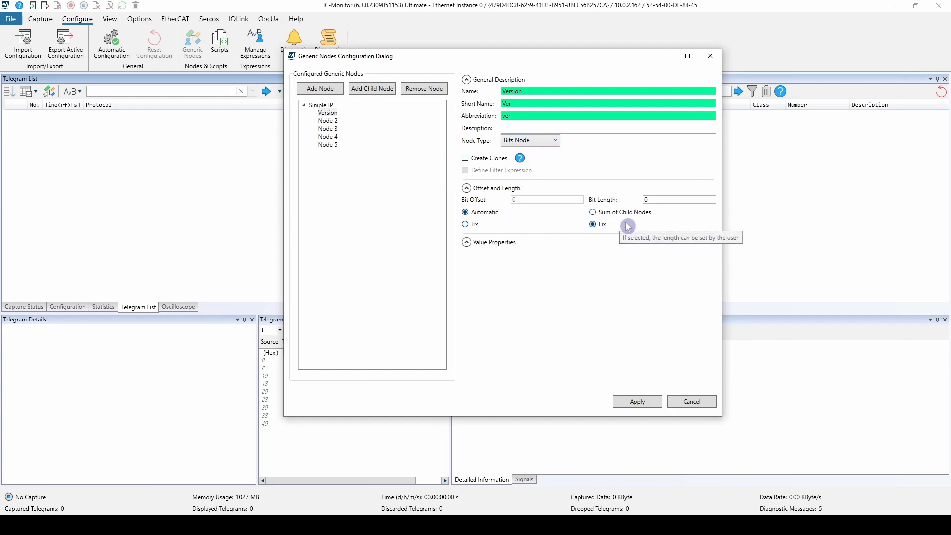
click(466, 225)
double_click(528, 200)
text(4)
double_click(645, 201)
text(4)
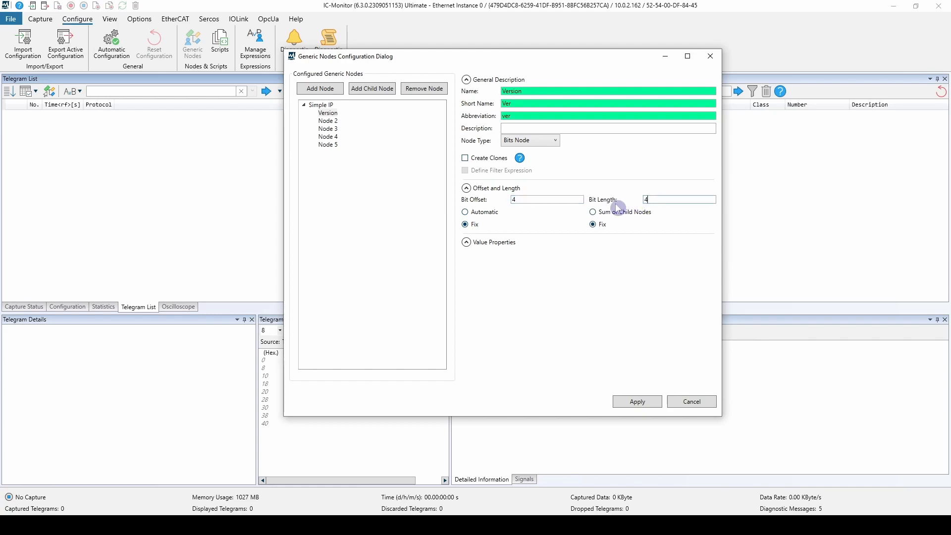
double_click(671, 199)
Step: Configure the second child node as a Bits Node named "IHL", abbreviation "ihl", with fixed bit offset 0 and bit length 4
click(328, 121)
double_click(529, 93)
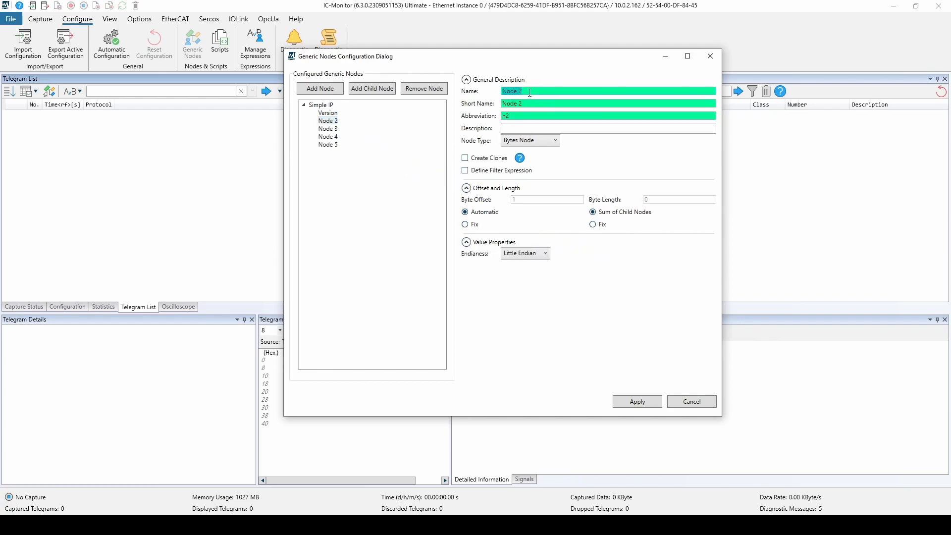
text(IHL)
click(465, 225)
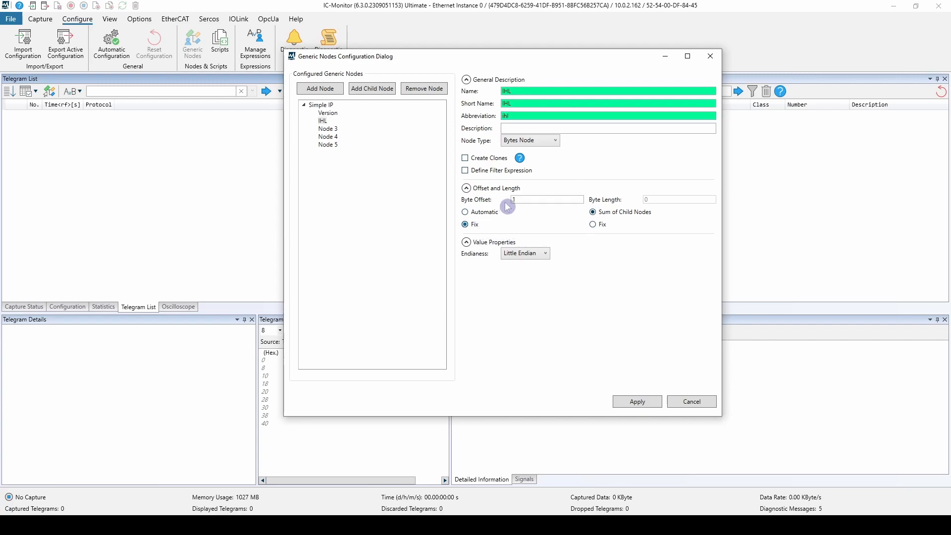
click(537, 141)
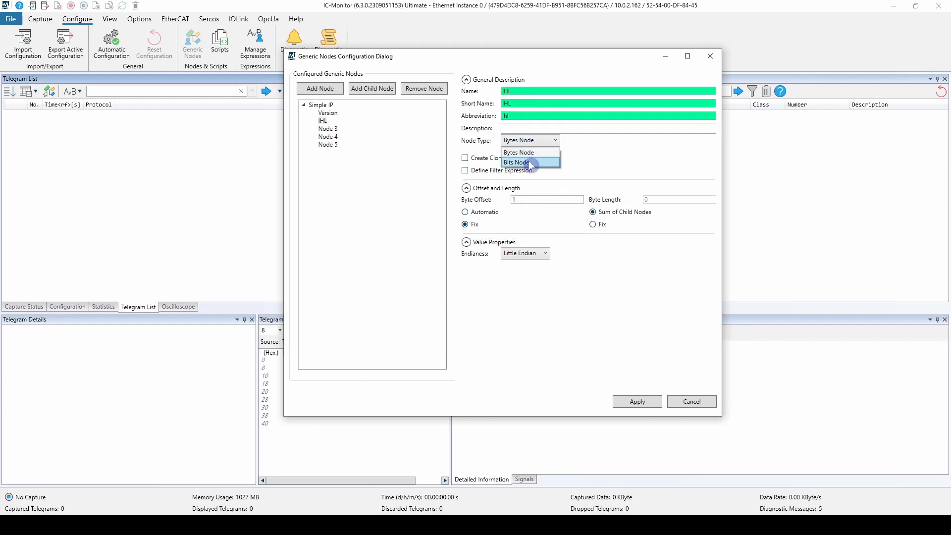
click(530, 164)
click(516, 198)
click(646, 202)
text(4)
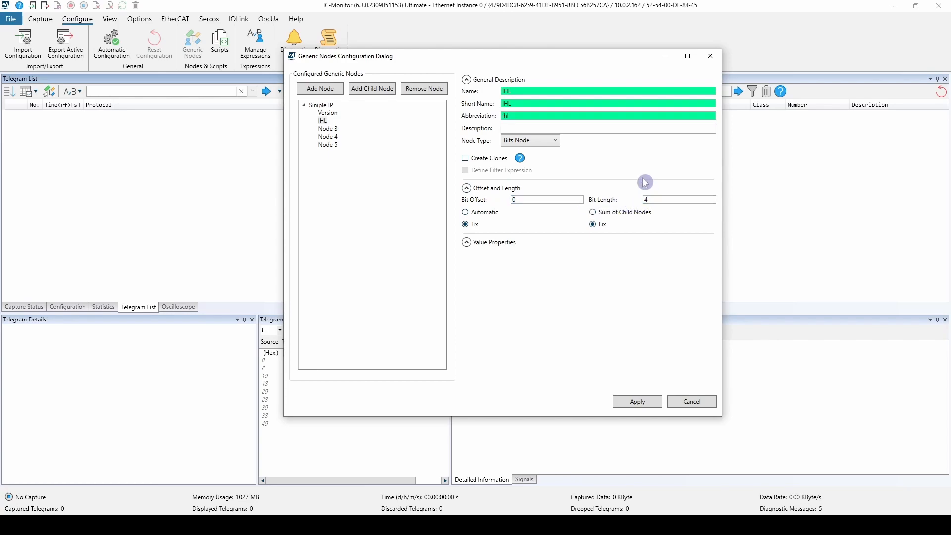
Step: Configure the third child node as "TTL", short name "Ttl", abbreviation "ttl", with fixed byte offset 8 and fixed byte length 1
click(330, 129)
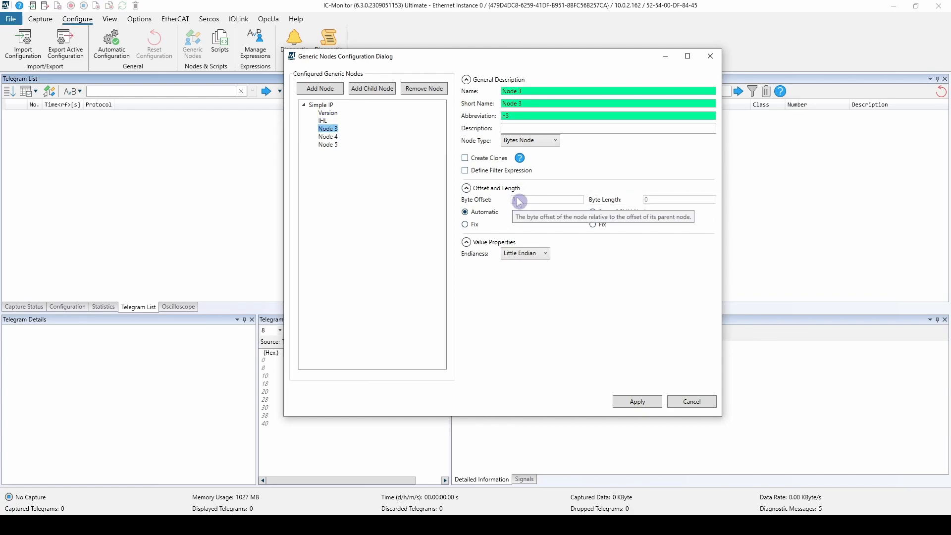
triple_click(538, 92)
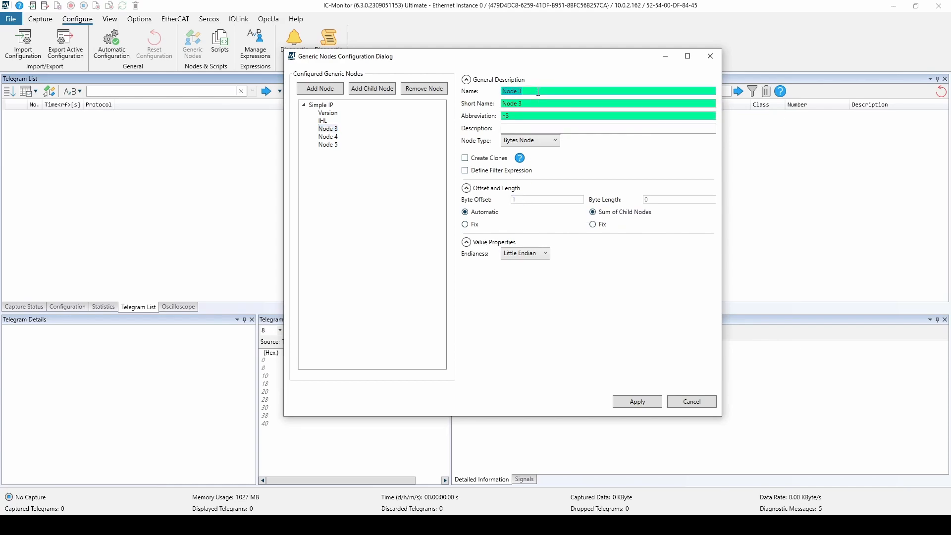
text(TTL)
click(475, 224)
double_click(521, 199)
text(8)
click(602, 224)
double_click(654, 199)
text(1)
click(637, 263)
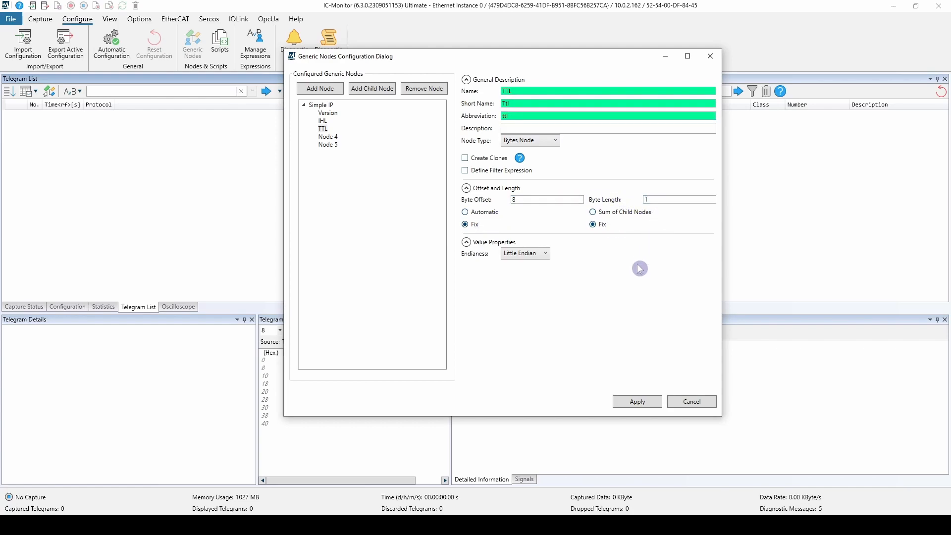
Step: Configure the fourth child node as "IP Source", short name "IpSrc", abbreviation "src", with fixed byte offset 12 and fixed byte length 4
click(336, 135)
double_click(537, 91)
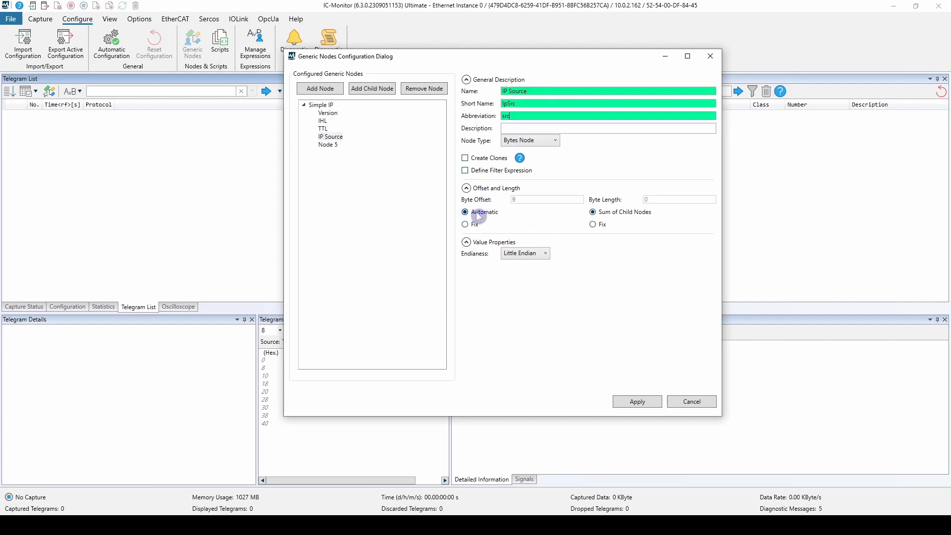
click(465, 224)
double_click(526, 200)
text(12)
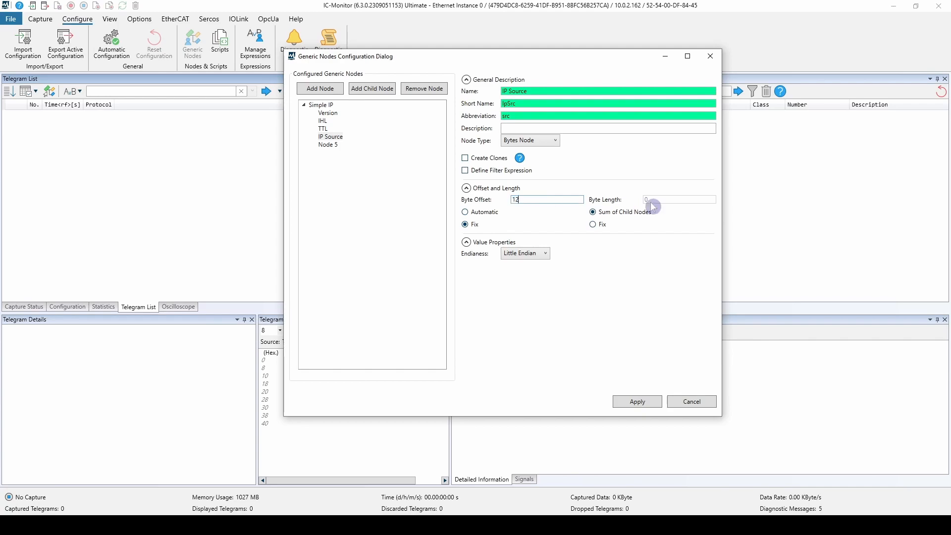
click(600, 224)
double_click(646, 200)
text(4)
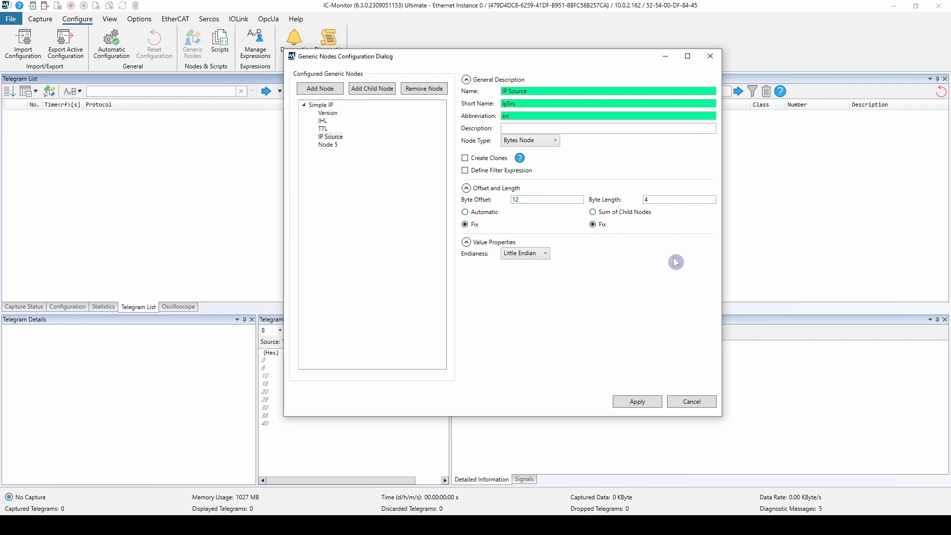
Step: Set the endianness of the IP Source node to Big Endian
click(545, 254)
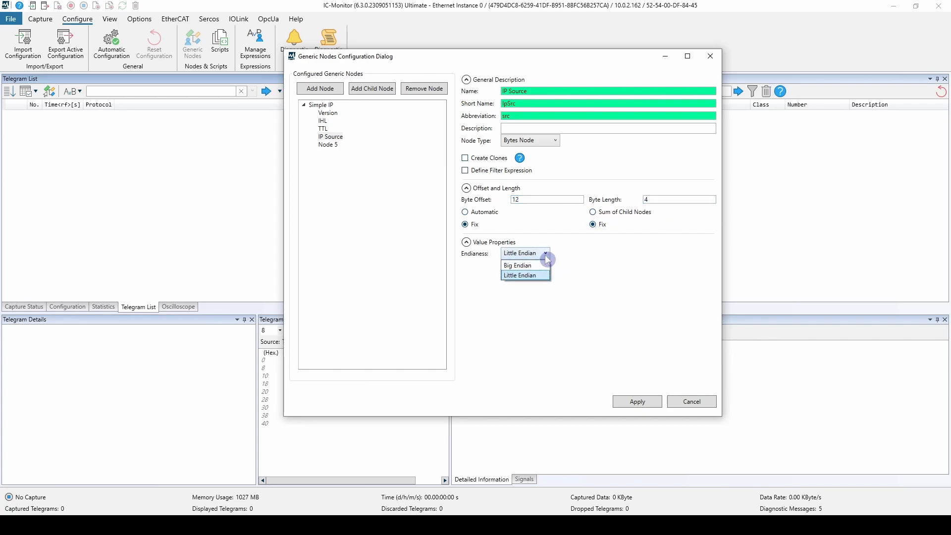
click(545, 267)
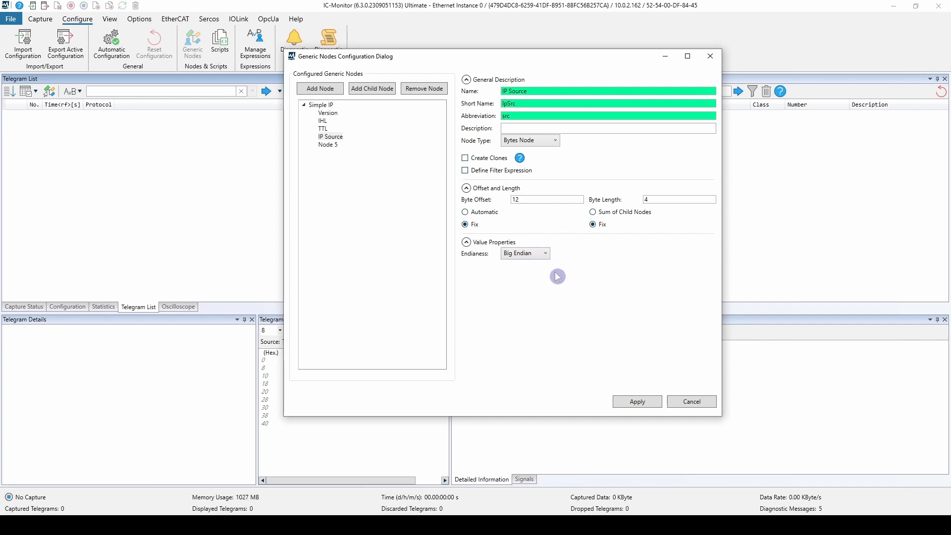
Step: Configure the fifth child node as "IP Destination", short name "IPDest", abbreviation "dest", with fixed byte length 4 and Big Endian, and apply the node configuration
click(328, 146)
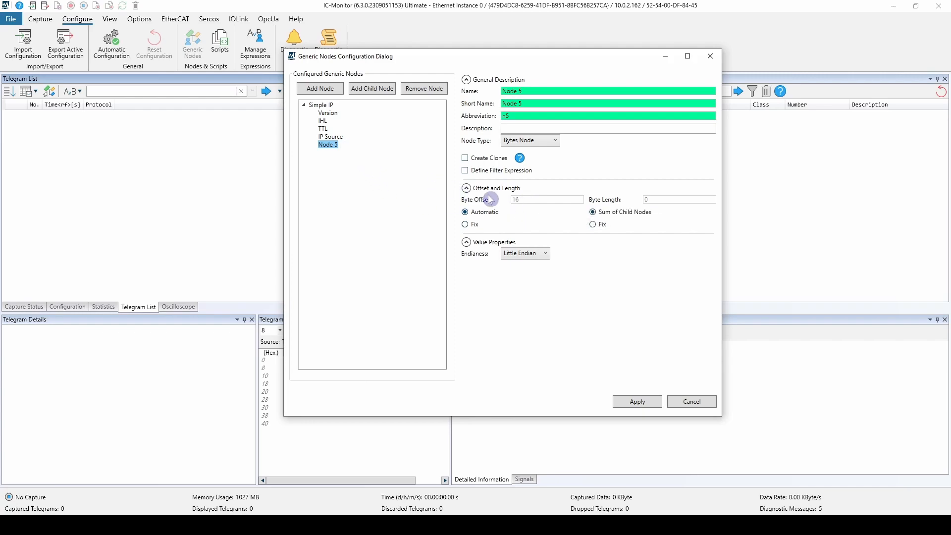
click(637, 223)
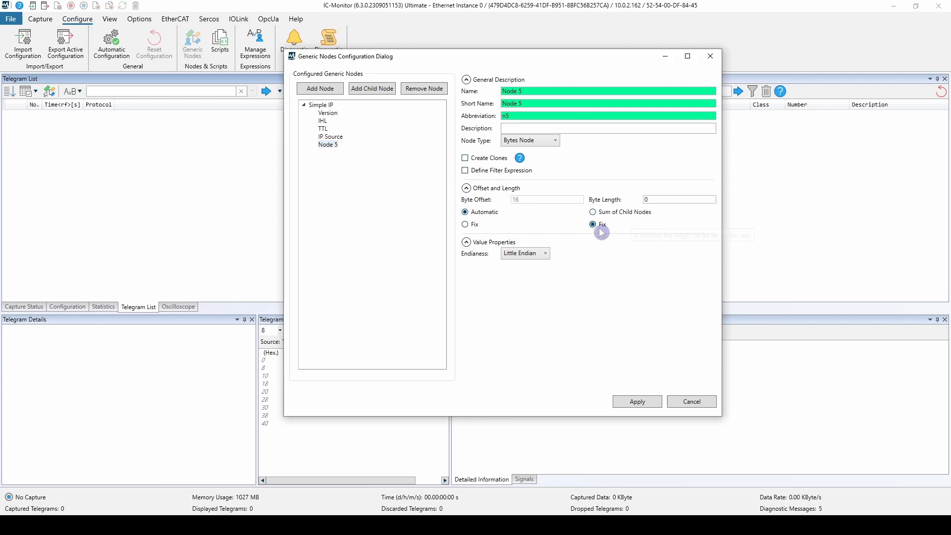
text(4)
click(553, 92)
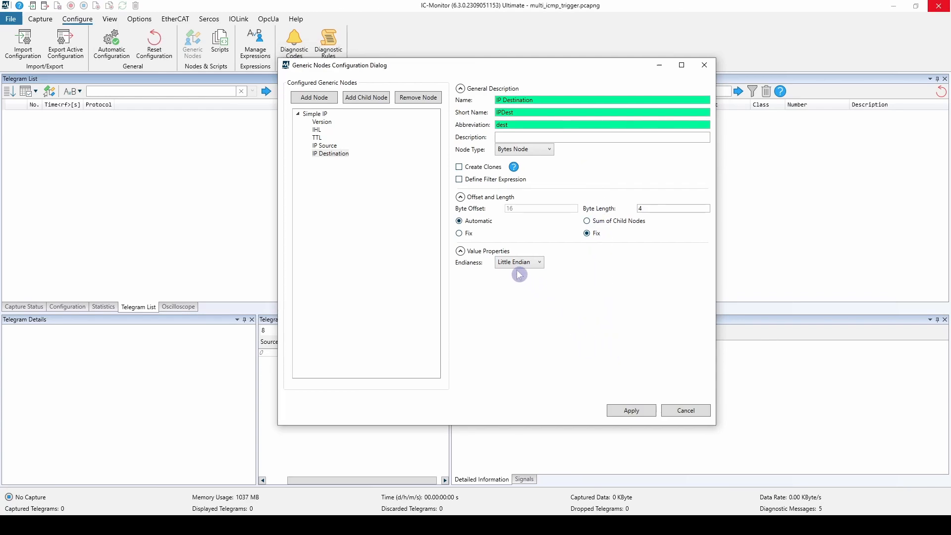
click(519, 262)
click(520, 274)
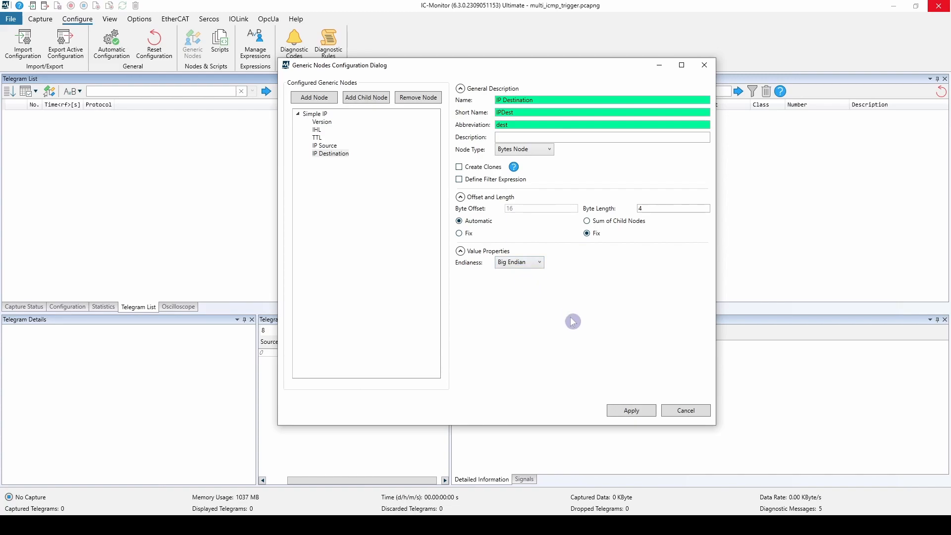
click(625, 408)
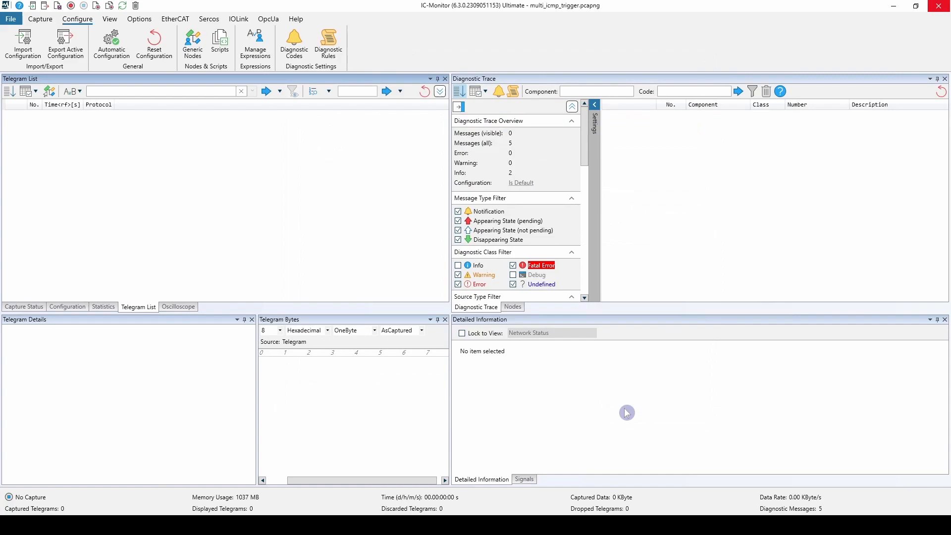
Step: Start a live capture on the Ethernet Instance 0 interface
click(44, 19)
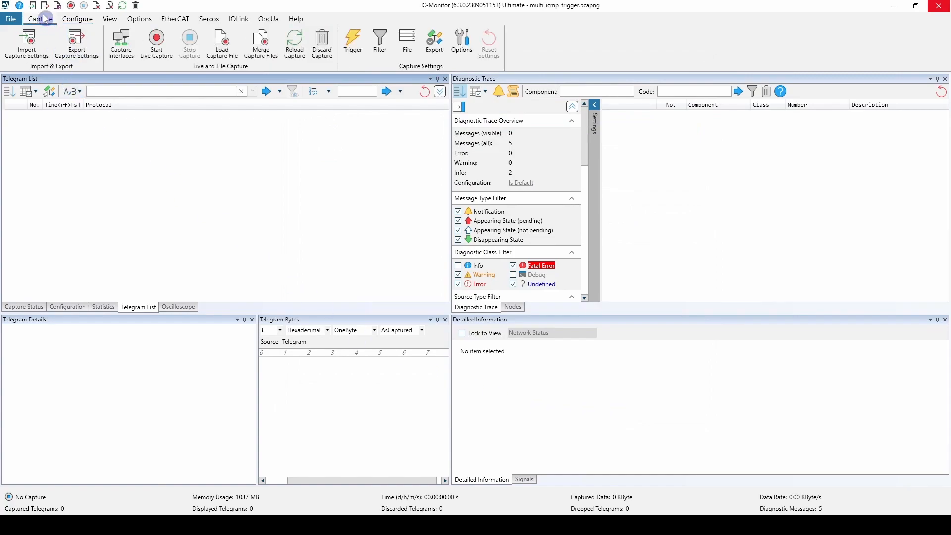
click(113, 58)
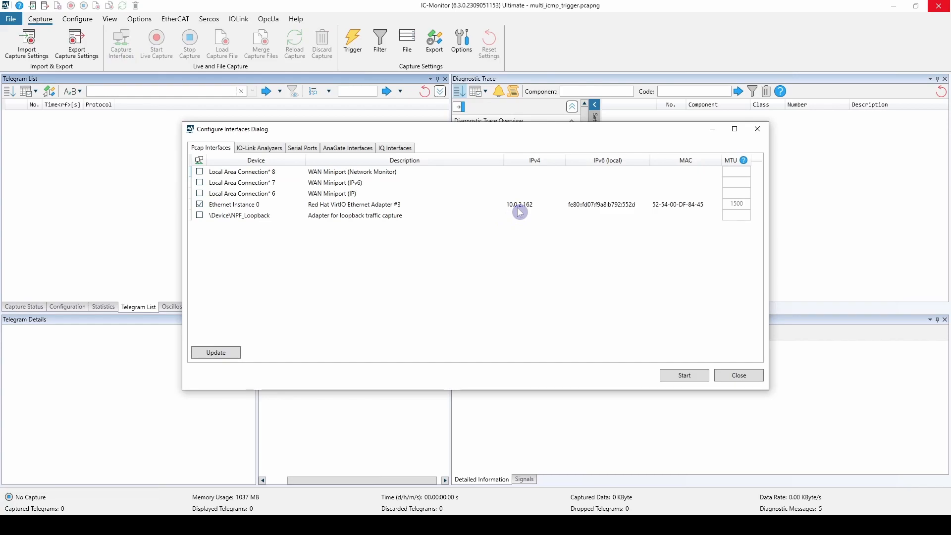
click(747, 374)
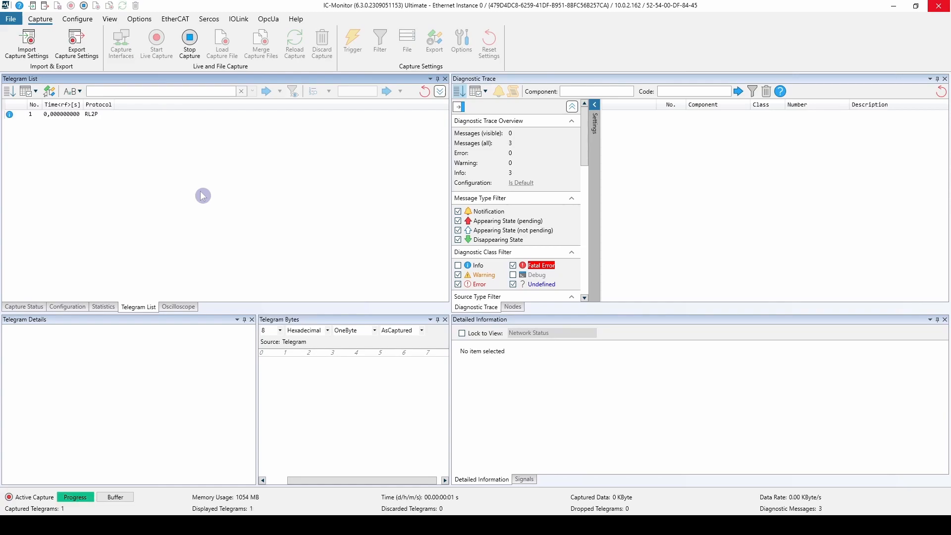
Step: Ping 10.0.1.1 from the Command Prompt, minimize its window and stop the live capture in IC-Monitor
click(387, 525)
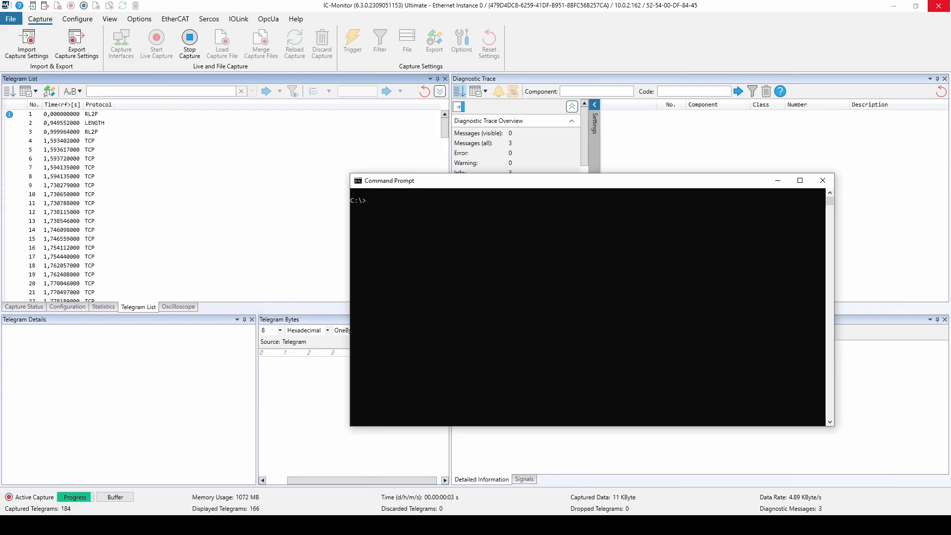
text(ping 10.0.1.1)
key(Return)
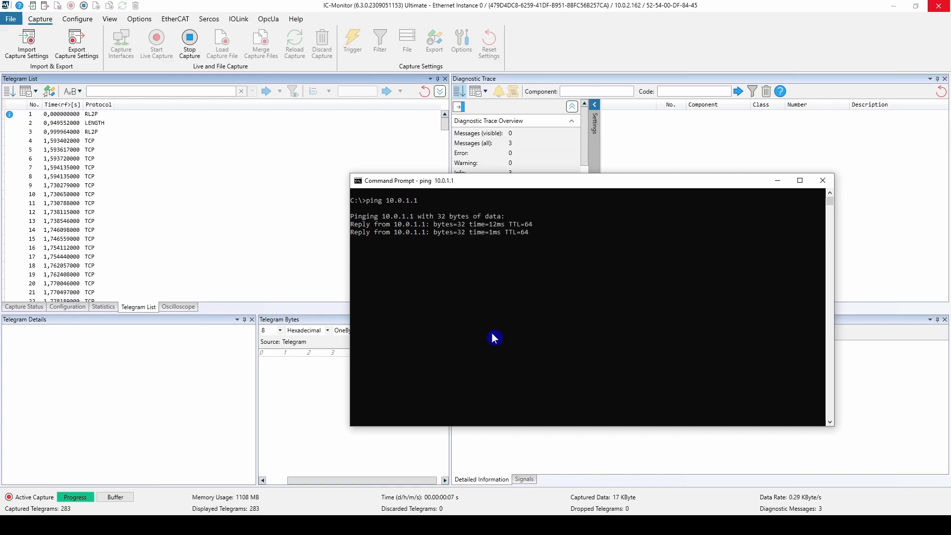
click(780, 175)
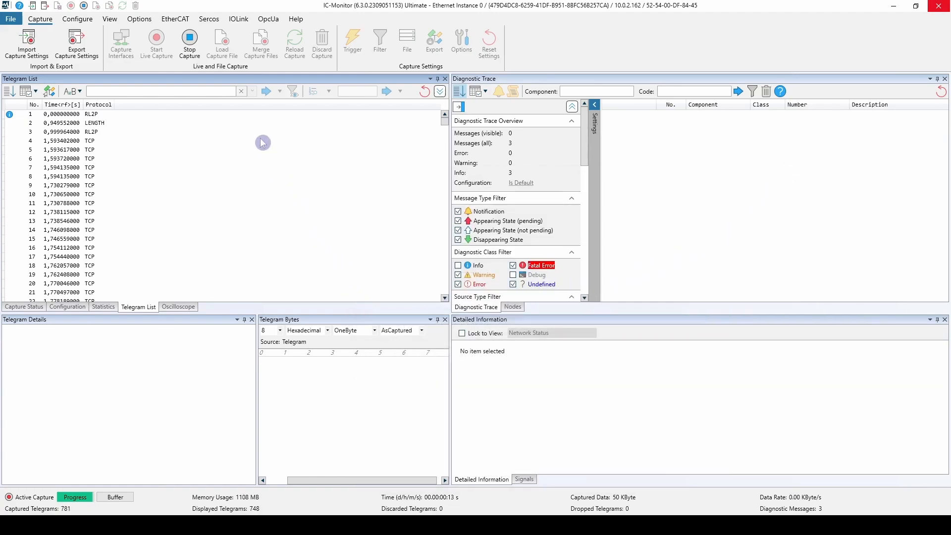
click(190, 52)
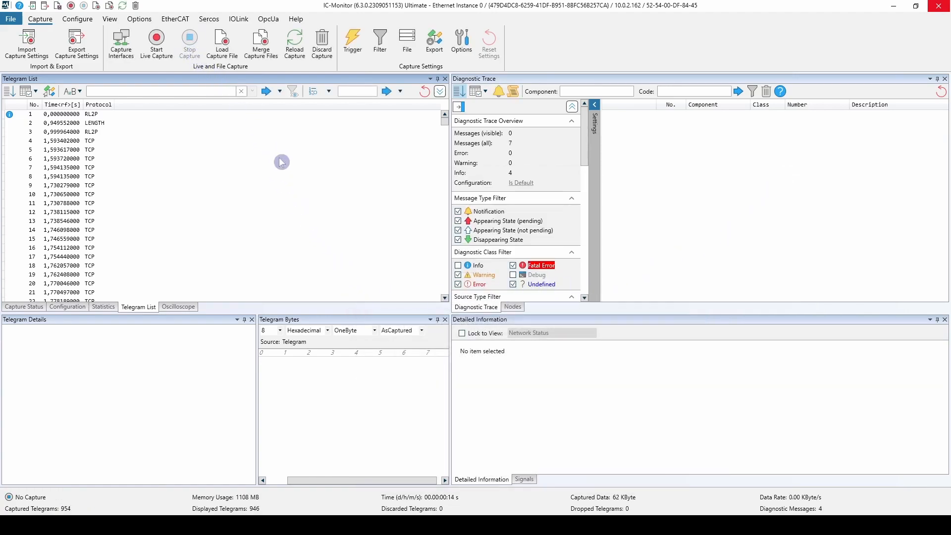
Step: Select telegram 8 and expand the Simple IP node under Generic Nodes in its details
click(94, 178)
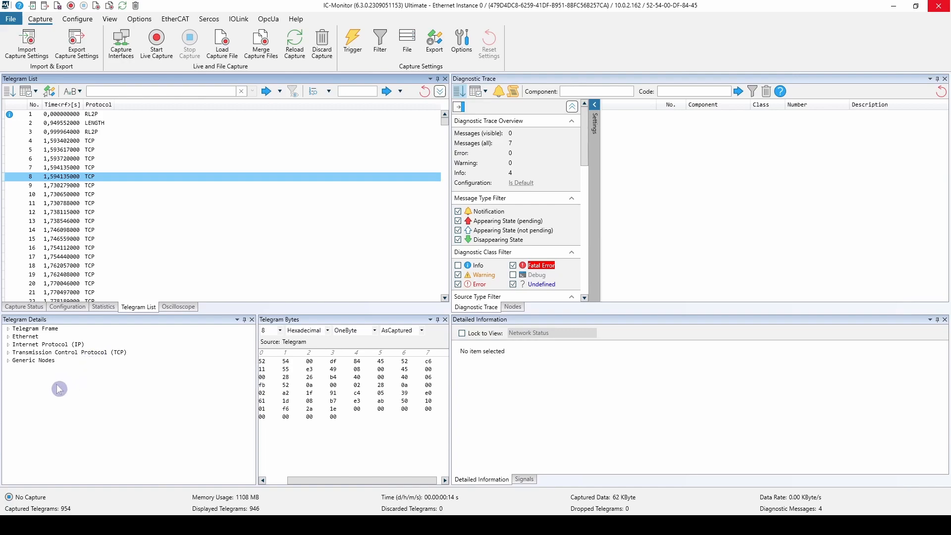
click(8, 361)
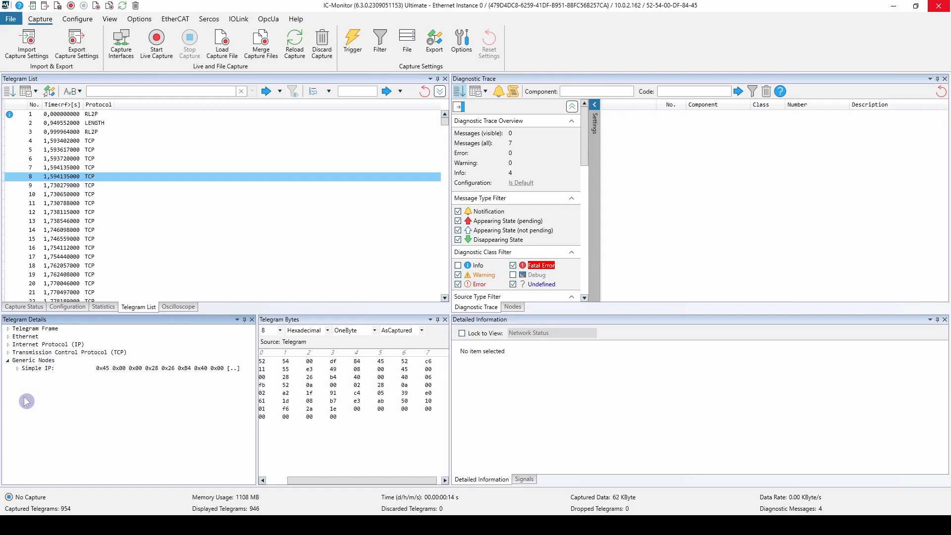
click(17, 368)
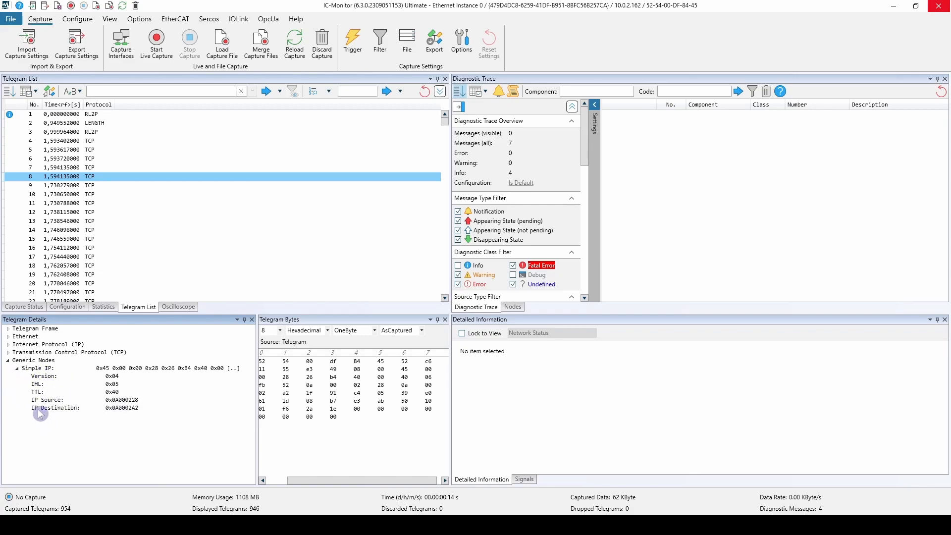
Step: Examine the Version, IHL, TTL, IP Source and IP Destination fields against the telegram bytes, and check the ping output in the Command Prompt
click(46, 376)
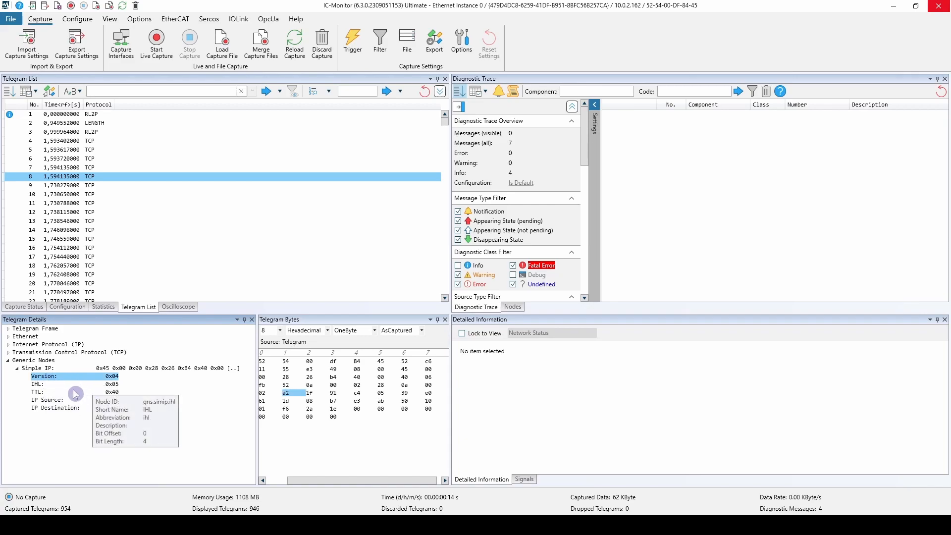
click(52, 385)
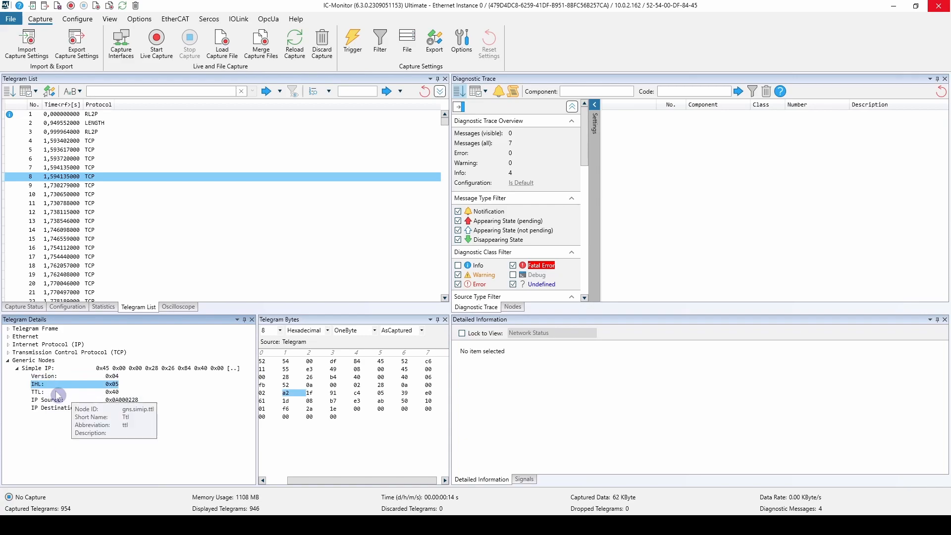
click(124, 394)
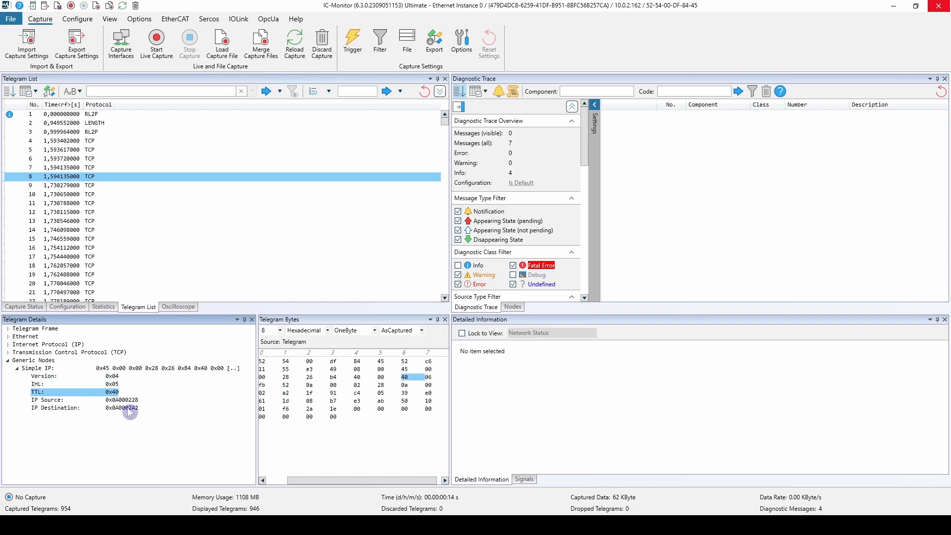
click(128, 402)
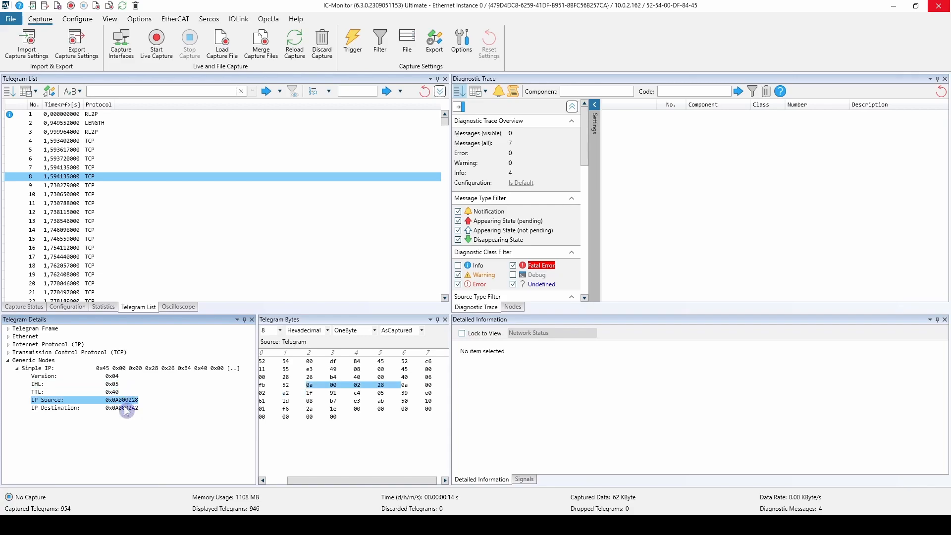
click(130, 409)
click(132, 400)
click(380, 525)
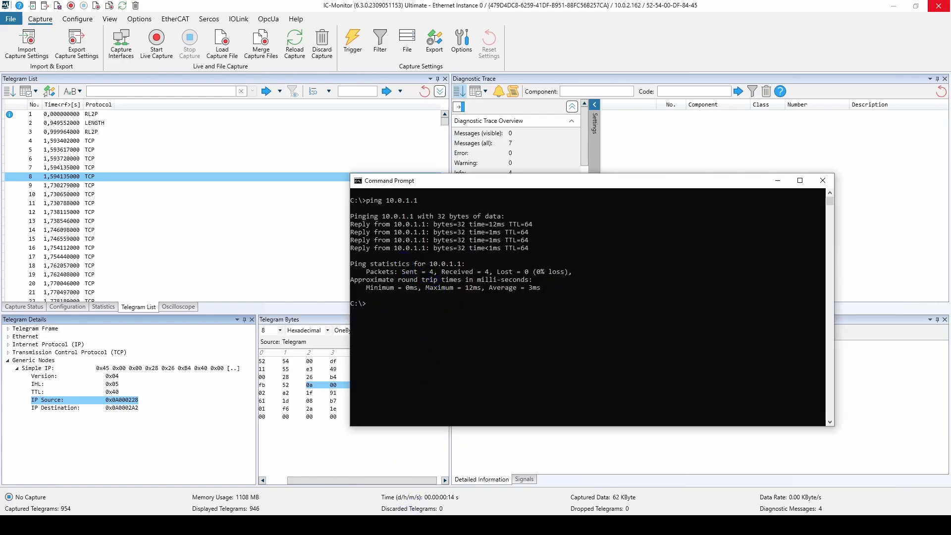
click(379, 525)
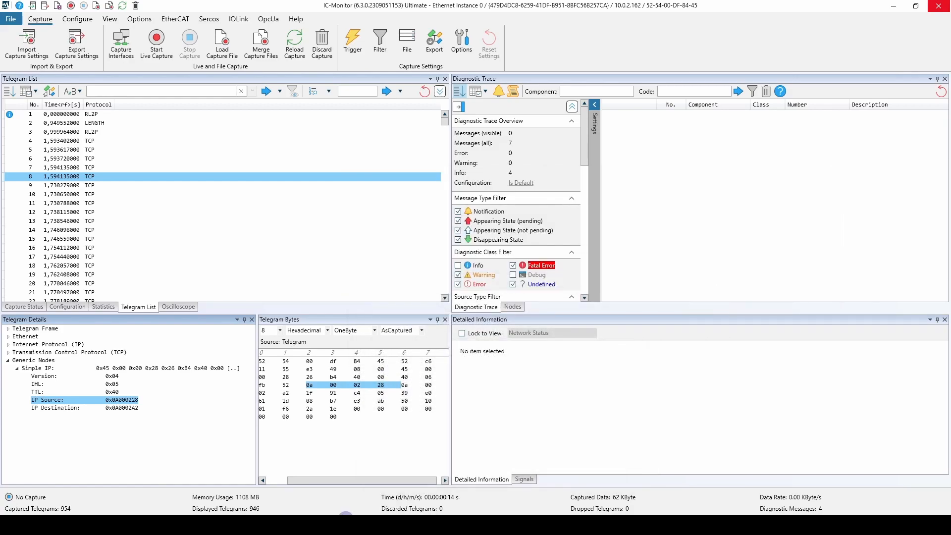
Step: Filter the telegram list with the expression gns.simip.ihl == 0x00
mouse_move(74, 401)
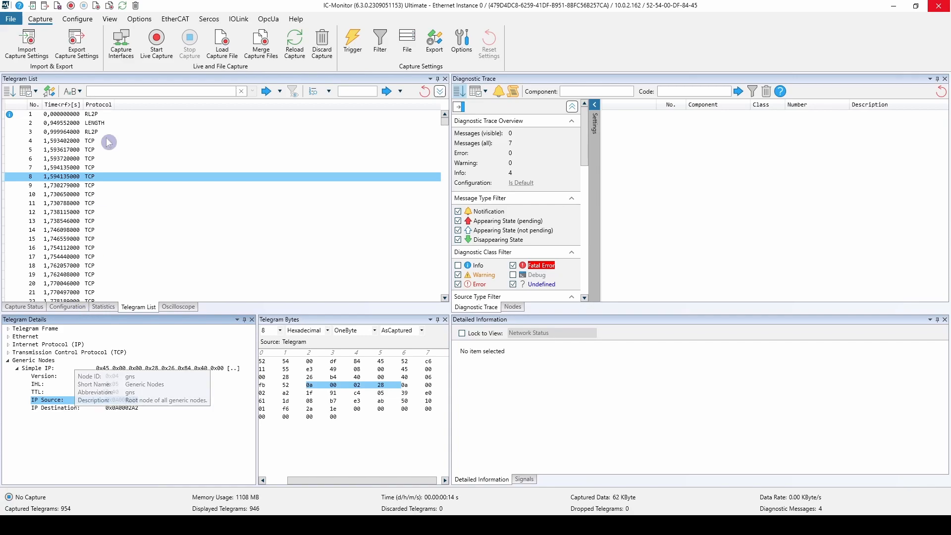
click(124, 91)
text(gn)
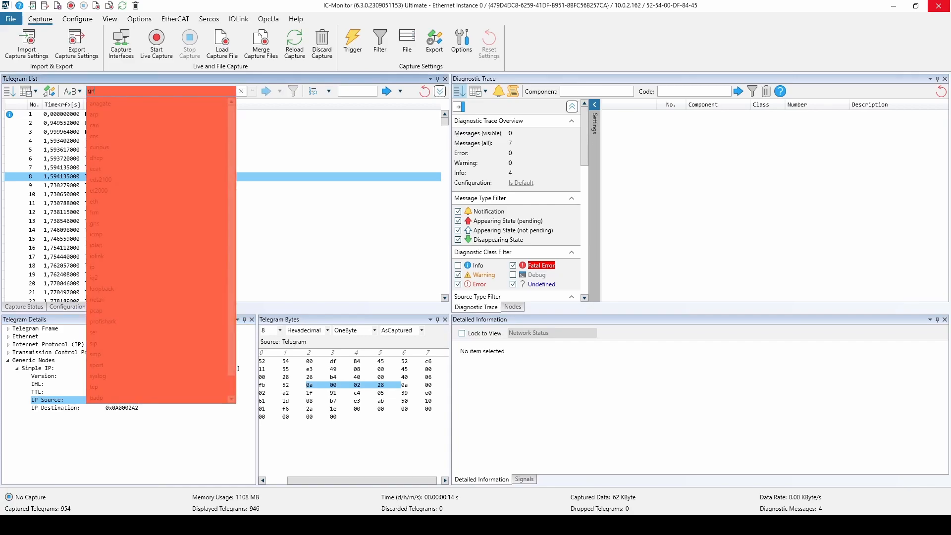
text(s.)
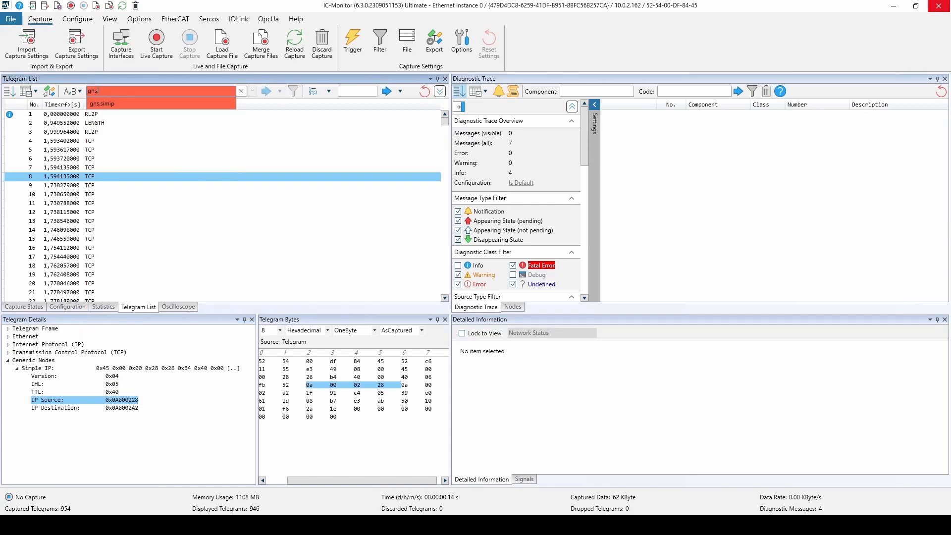
key(Down)
text(.)
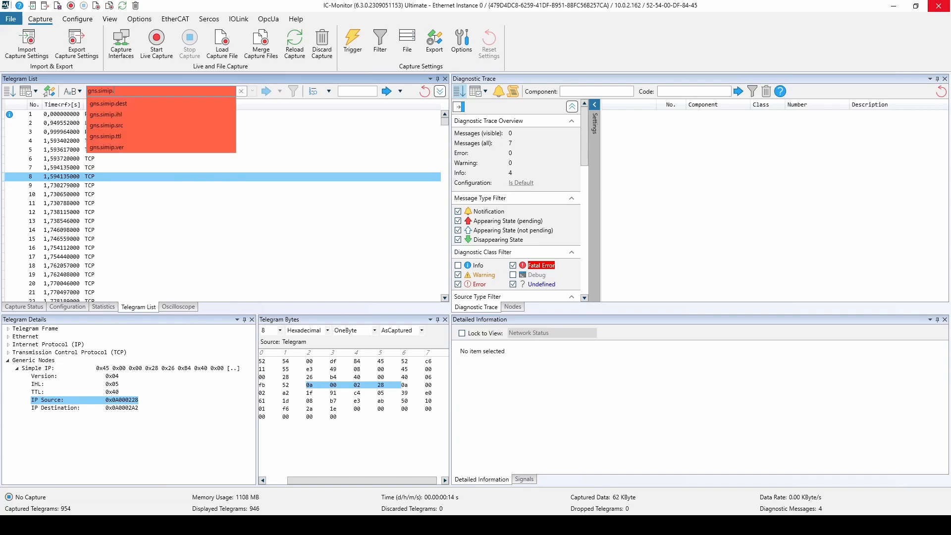
key(Down)
key(Down)
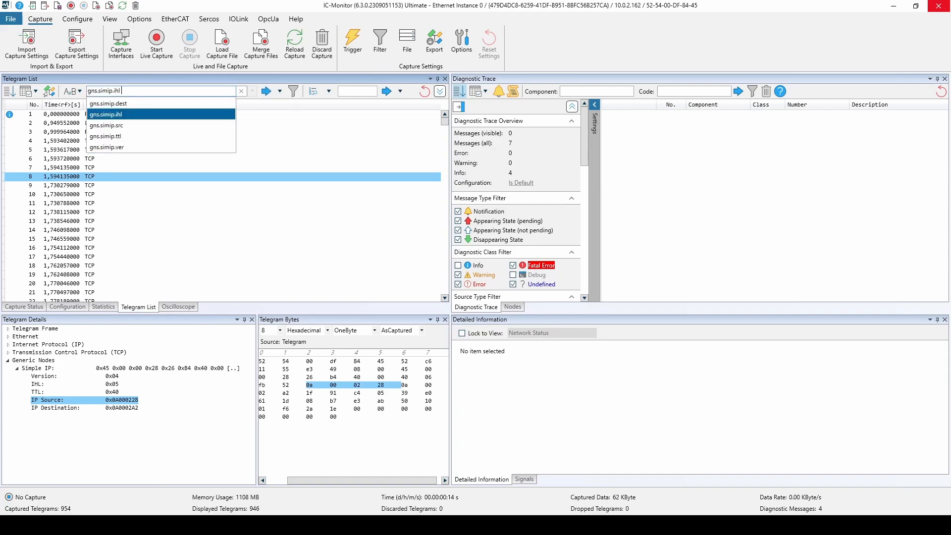
text(==)
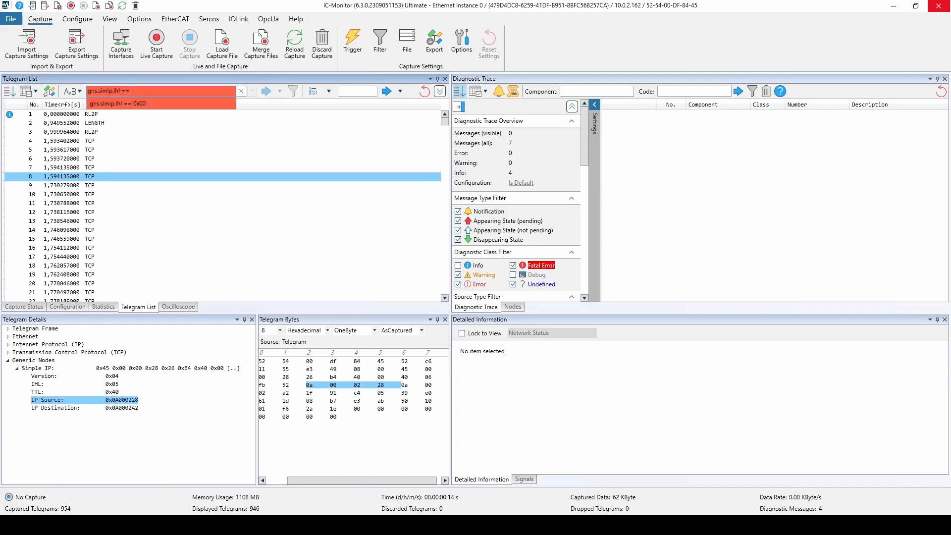
key(Down)
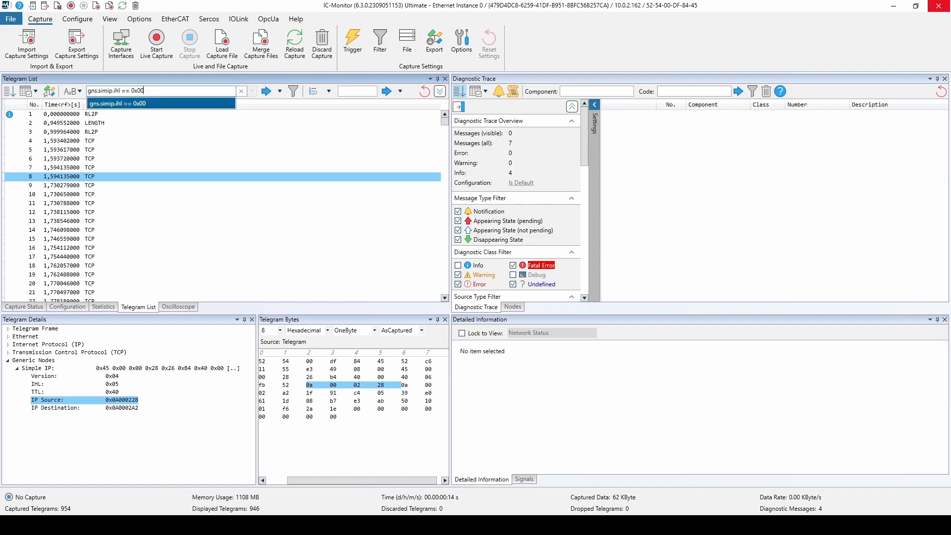
key(Return)
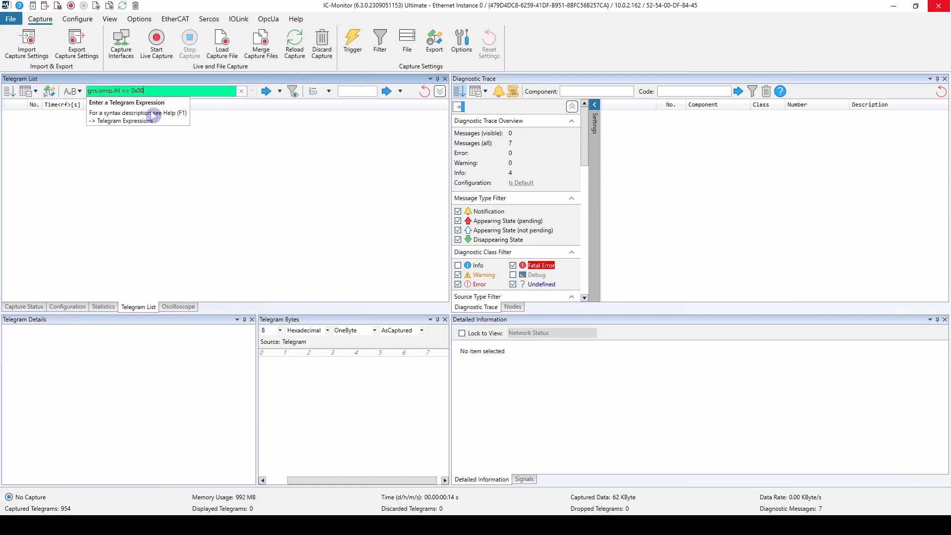
Step: Change the filter expression to gns.simip.ihl == 0x05, apply it and look through the filtered telegrams
key(BackSpace)
text(5)
key(Return)
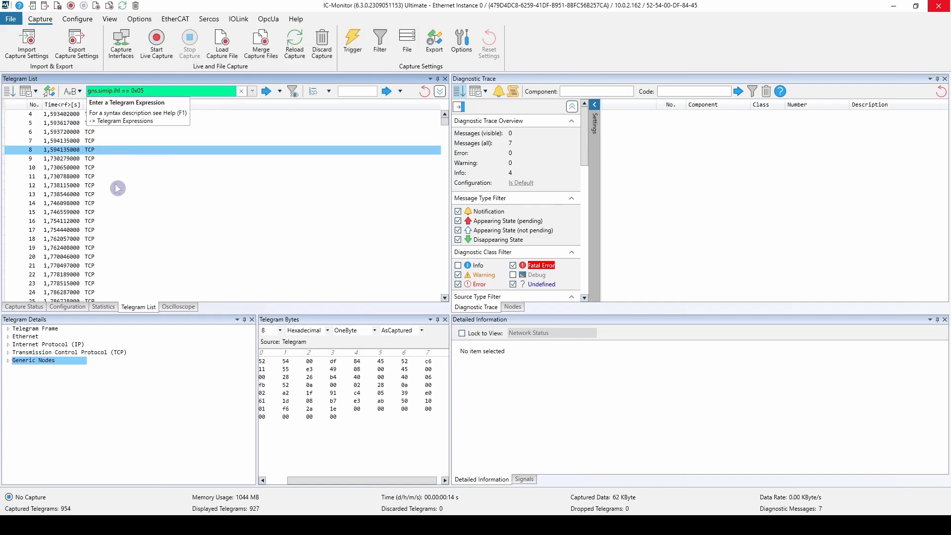
scroll(121, 200, down, 7)
scroll(140, 218, down, 7)
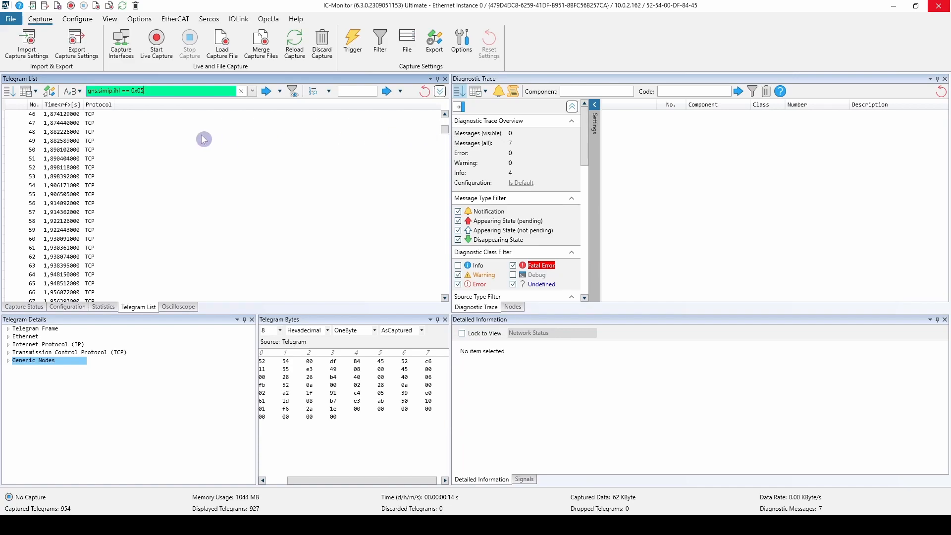
scroll(178, 195, down, 11)
scroll(184, 198, down, 2)
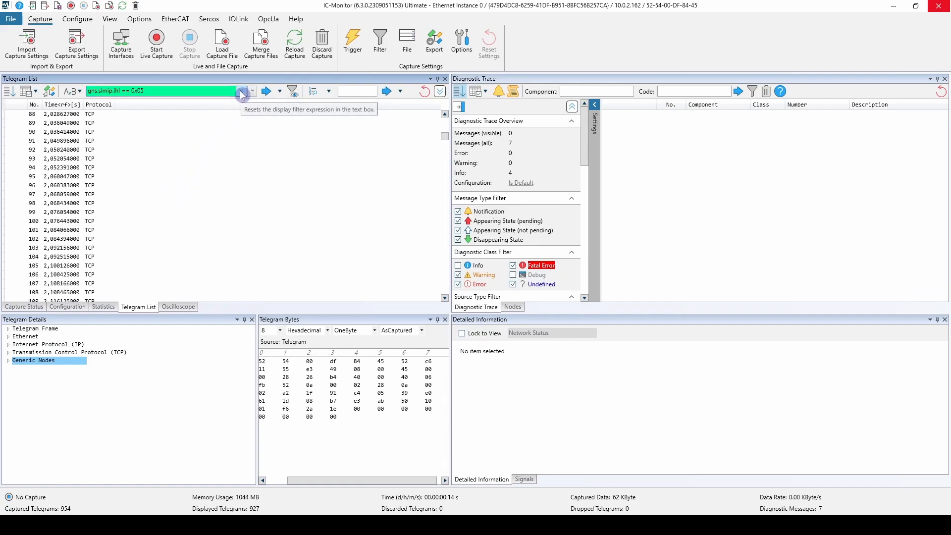
Step: Clear the telegram list filter and expand Simple IP under Generic Nodes again for the selected telegram
click(242, 91)
click(8, 360)
click(18, 368)
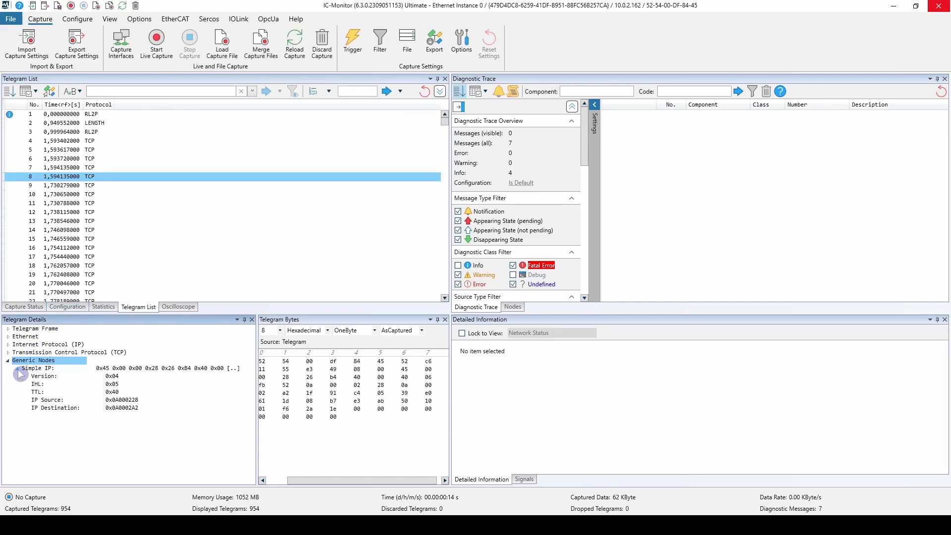
Step: Add the Version field of Simple IP and the Version field of the Internet Protocol header as columns in the telegram list
click(40, 378)
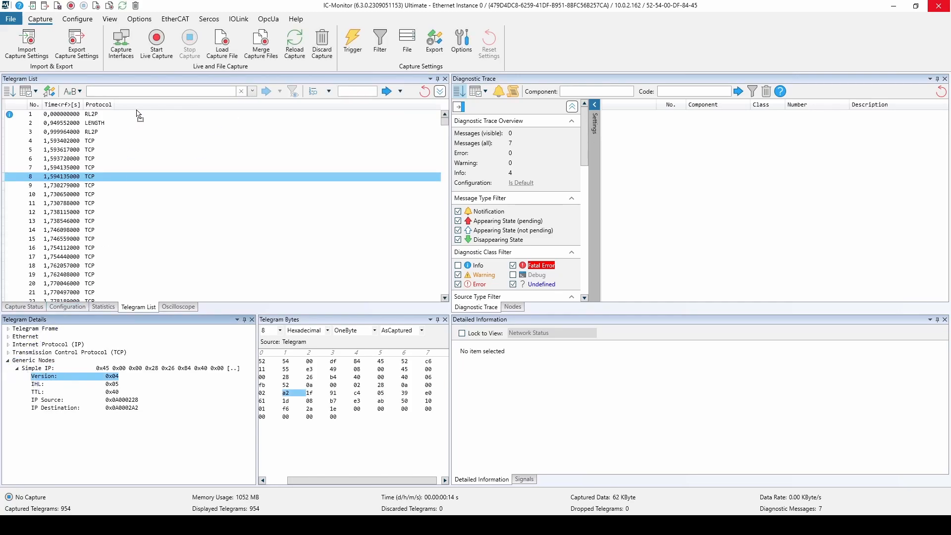
drag(137, 110, 138, 112)
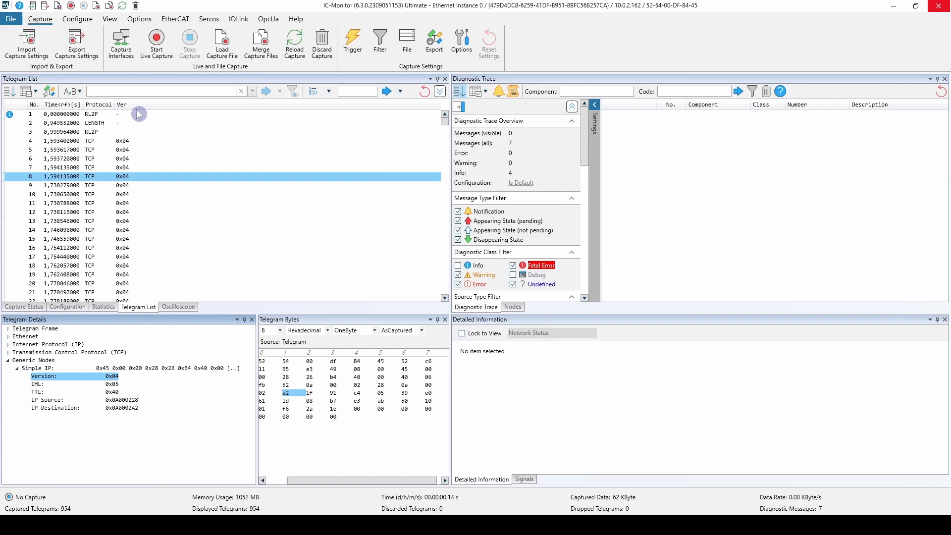
click(8, 345)
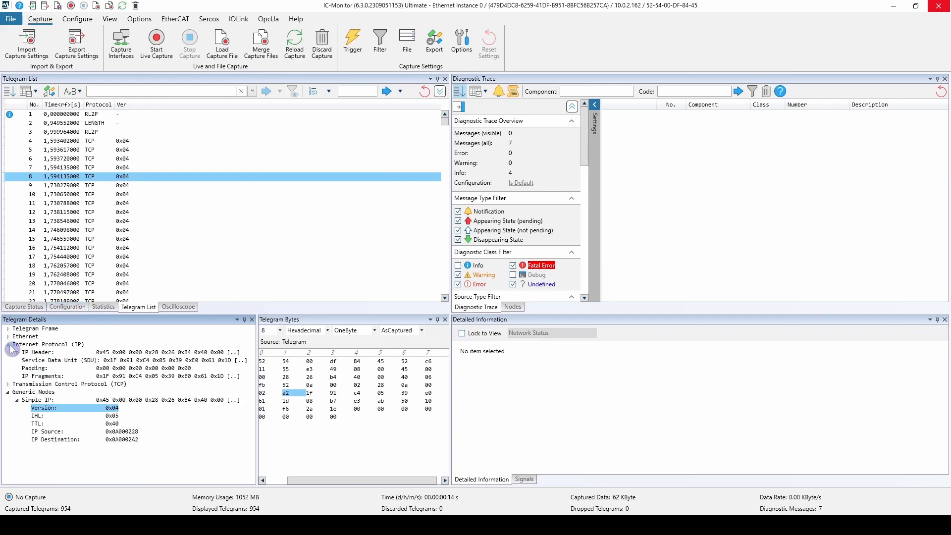
click(17, 352)
drag(51, 362, 136, 106)
click(144, 144)
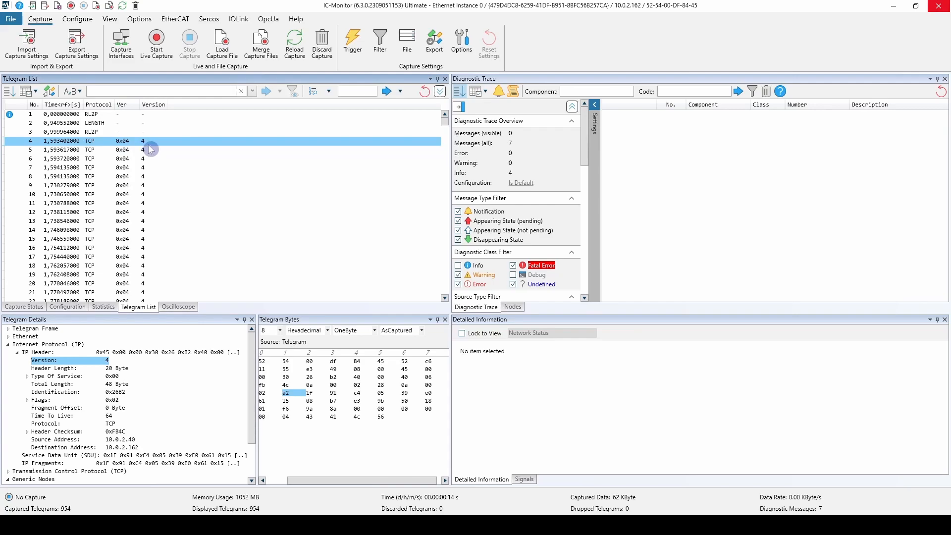
Step: Compare both version columns across the telegrams, including an LLDP telegram, and check the Version and IHL fields under Simple IP
drag(443, 124, 465, 211)
scroll(210, 228, down, 1)
click(105, 267)
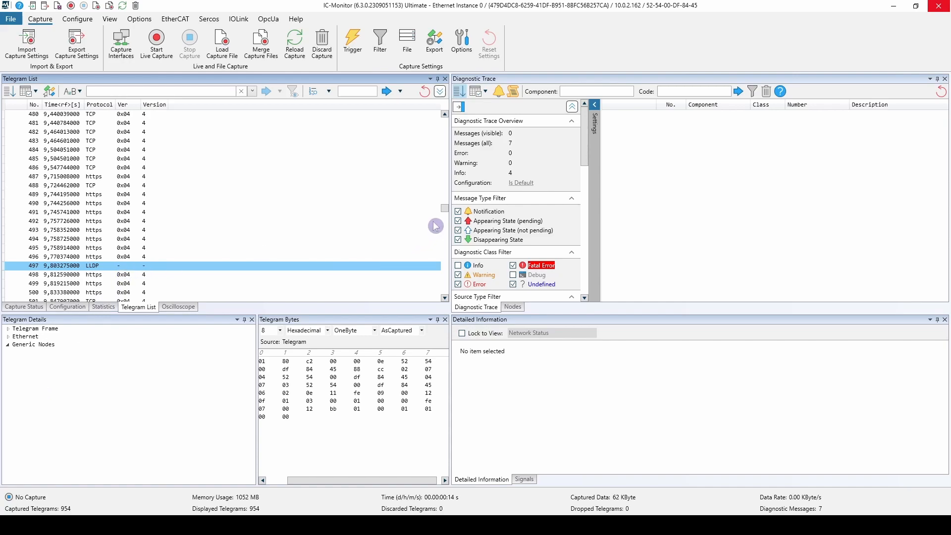
drag(445, 208, 447, 115)
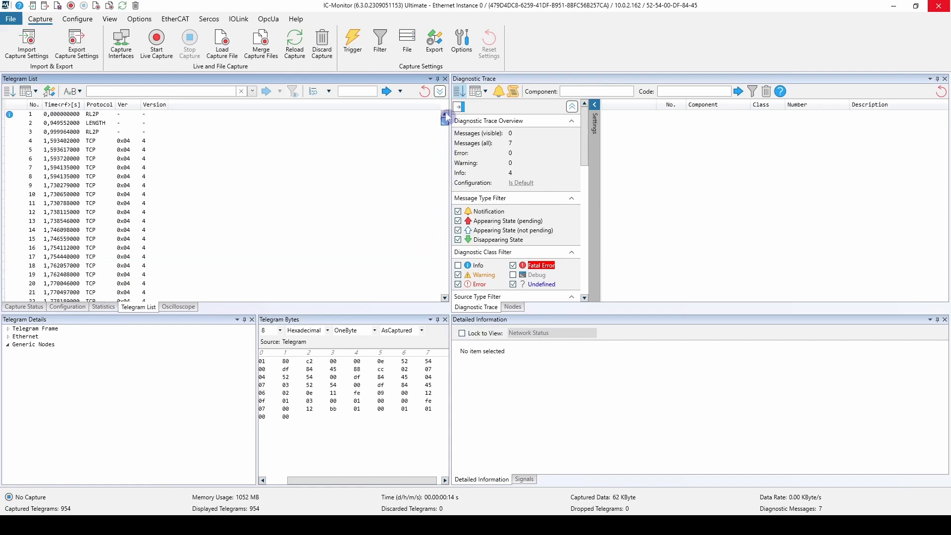
click(128, 144)
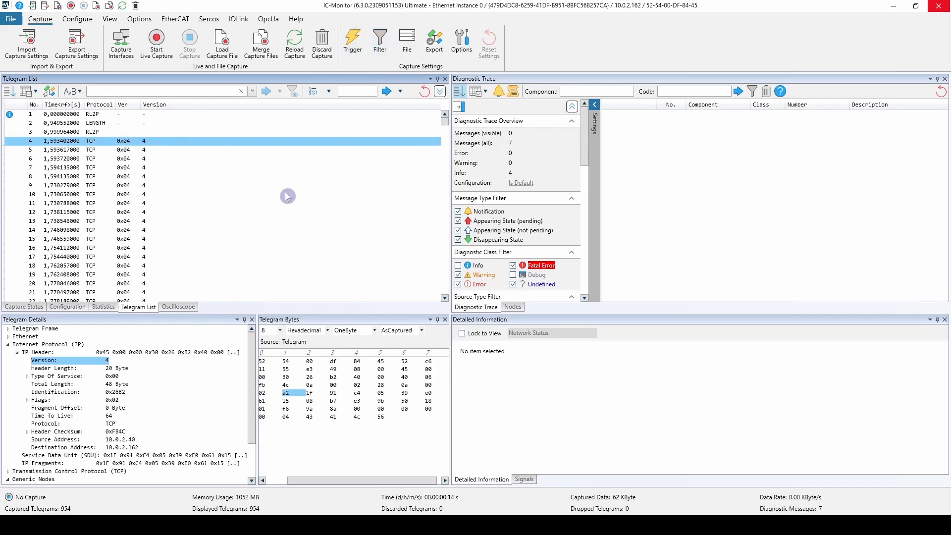
click(8, 344)
click(49, 376)
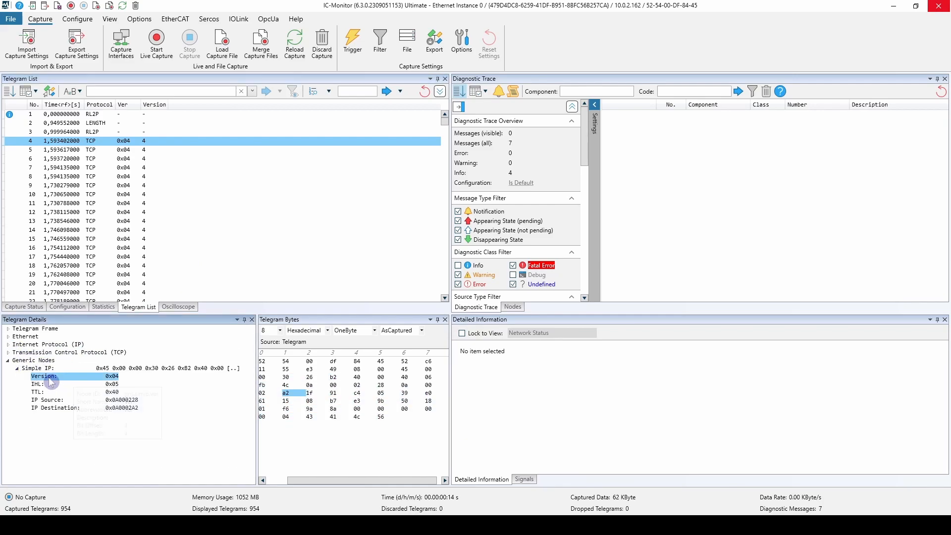
click(53, 384)
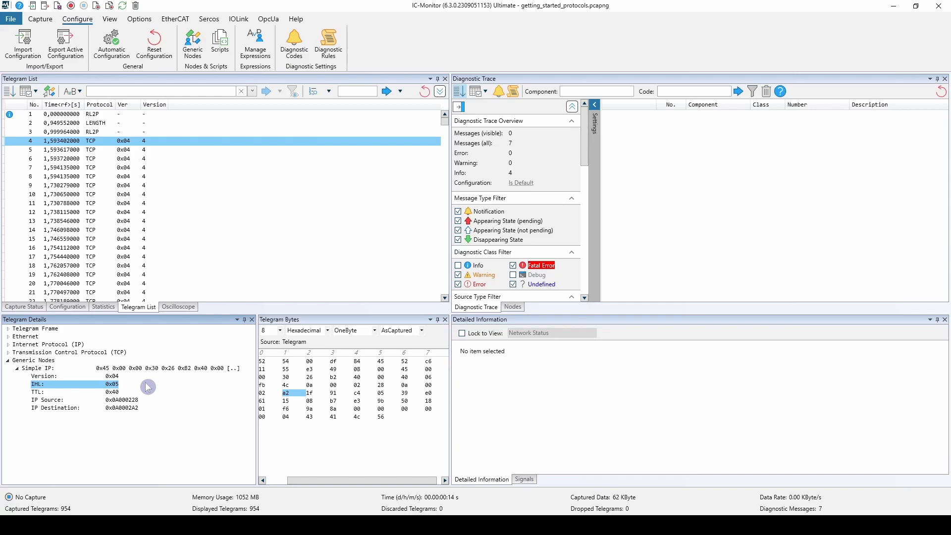
Step: Save the capture as a PcapNg file named icmon_tut_getting_started_protocols
click(58, 8)
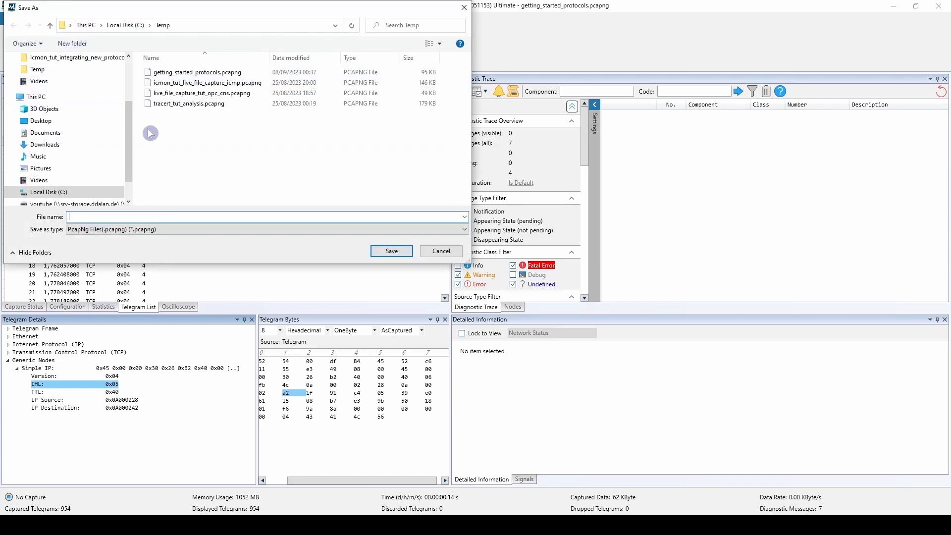
text(icmon_tut_getting_started_protocols)
key(Return)
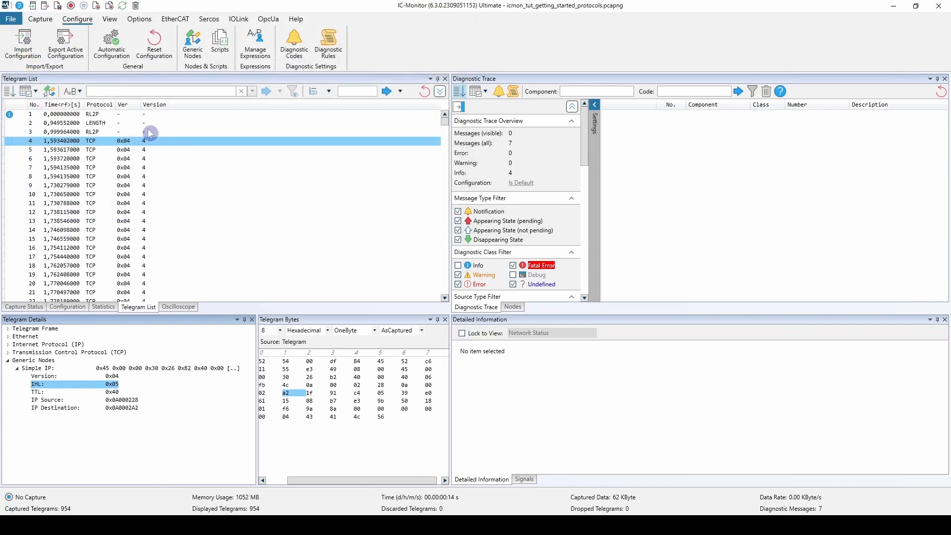
Step: Enable scripting in the script configuration and add the MonitorScripts folder from the desktop as a script folder
click(217, 56)
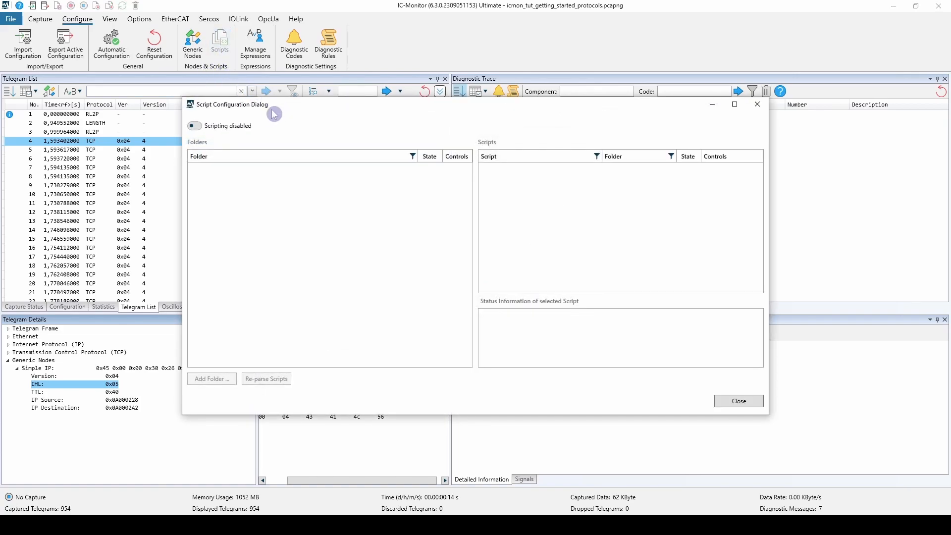
click(207, 131)
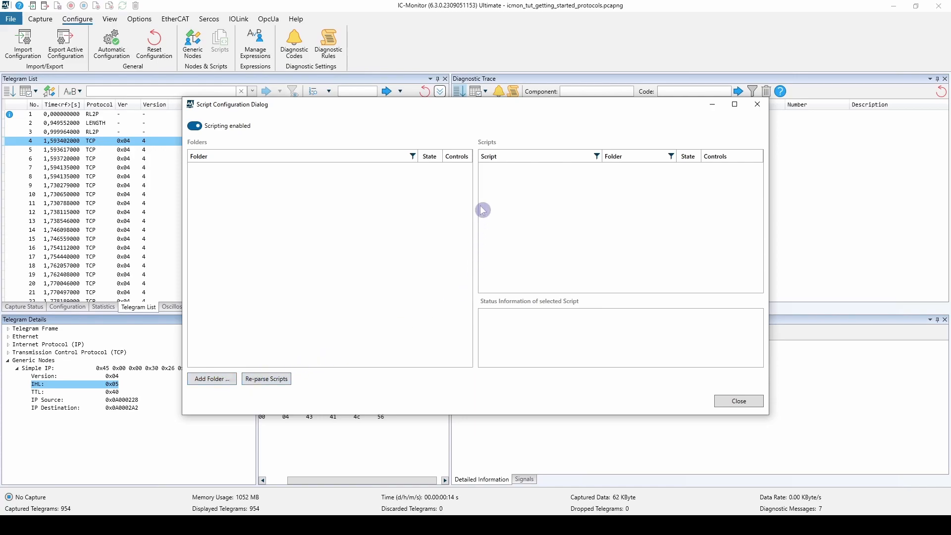
click(230, 378)
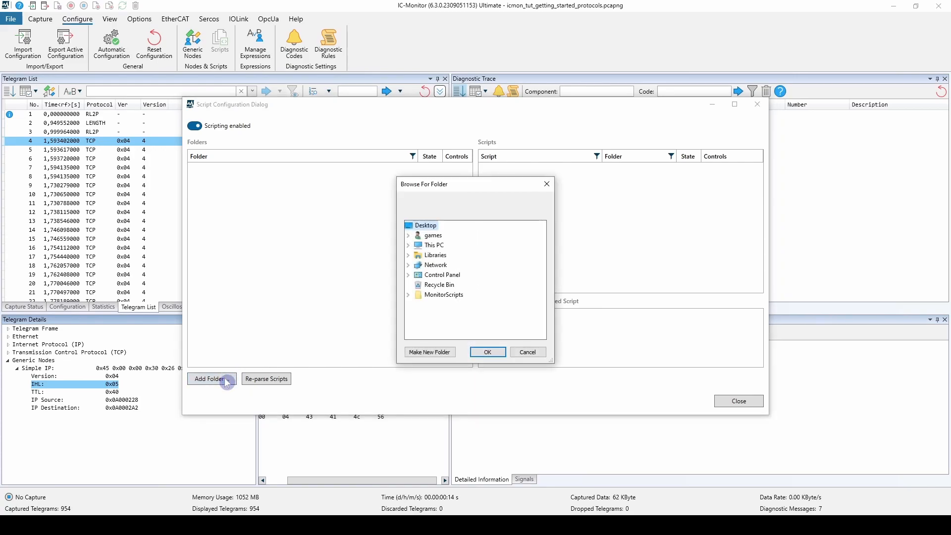
click(408, 246)
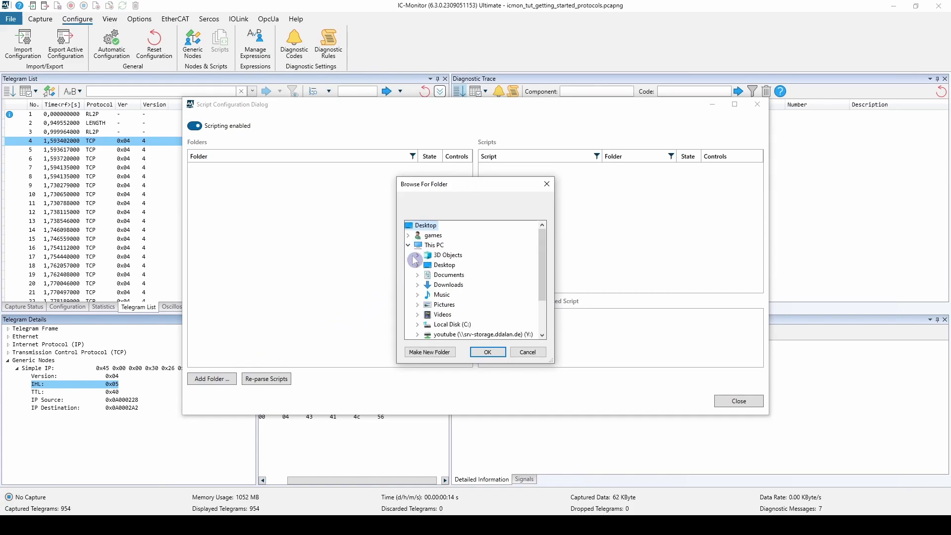
click(418, 266)
click(447, 276)
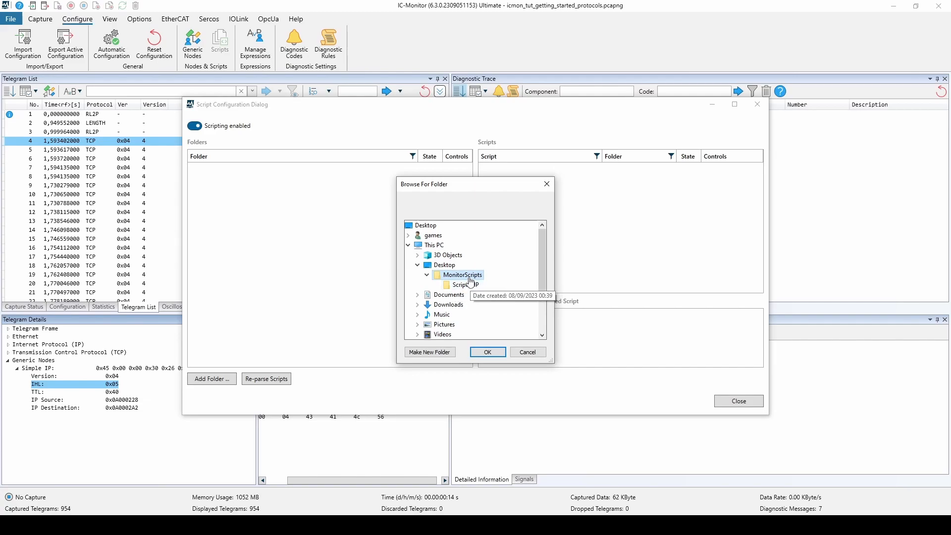
click(486, 352)
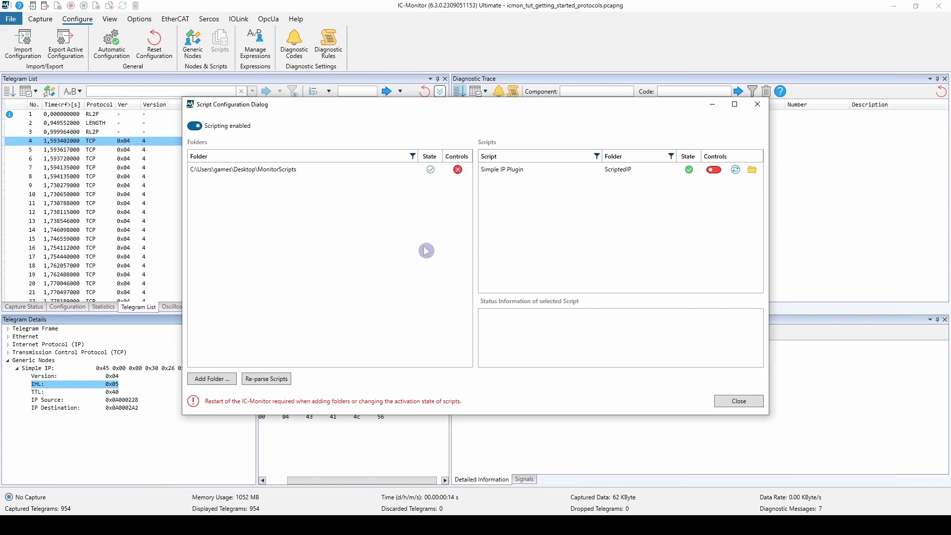
click(430, 169)
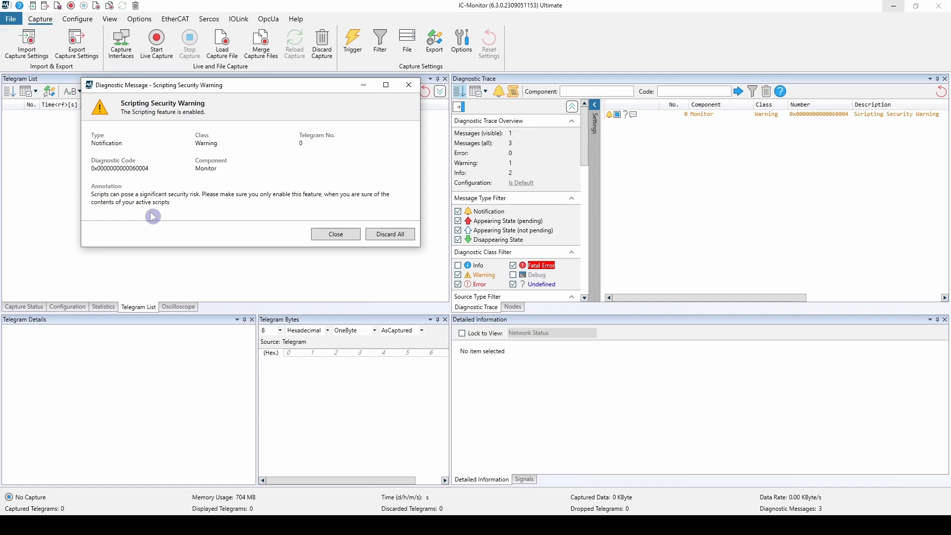
Step: Dismiss the scripting security warning and activate the Simple IP Plugin script in the script configuration
click(329, 234)
click(77, 19)
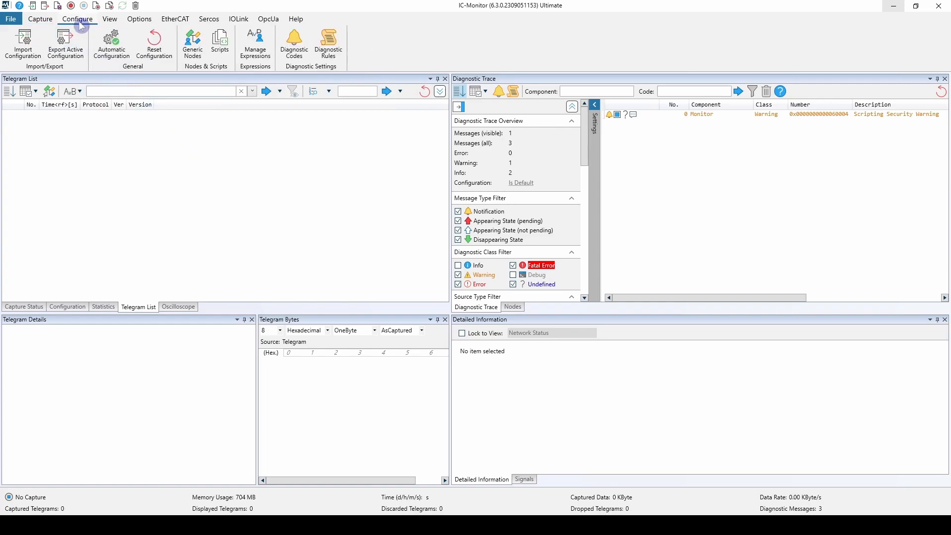
click(221, 48)
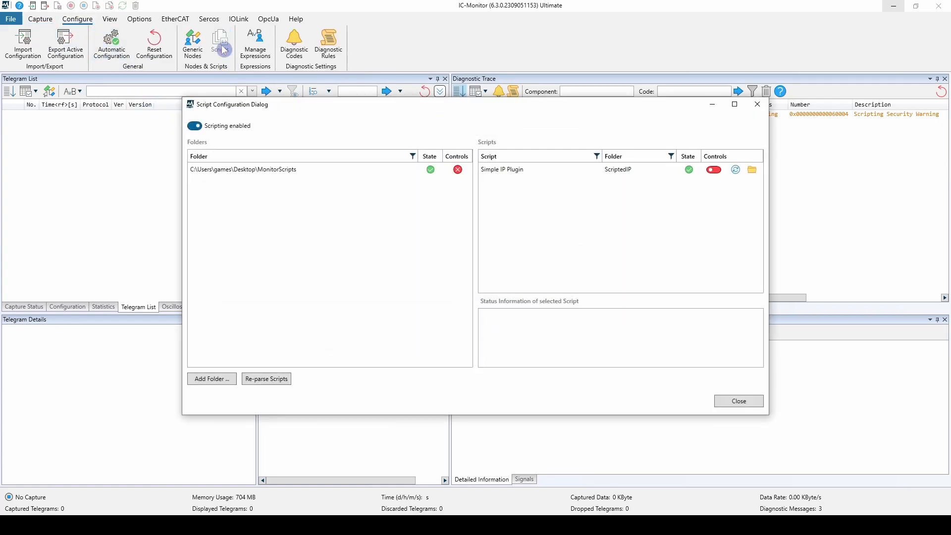
click(290, 171)
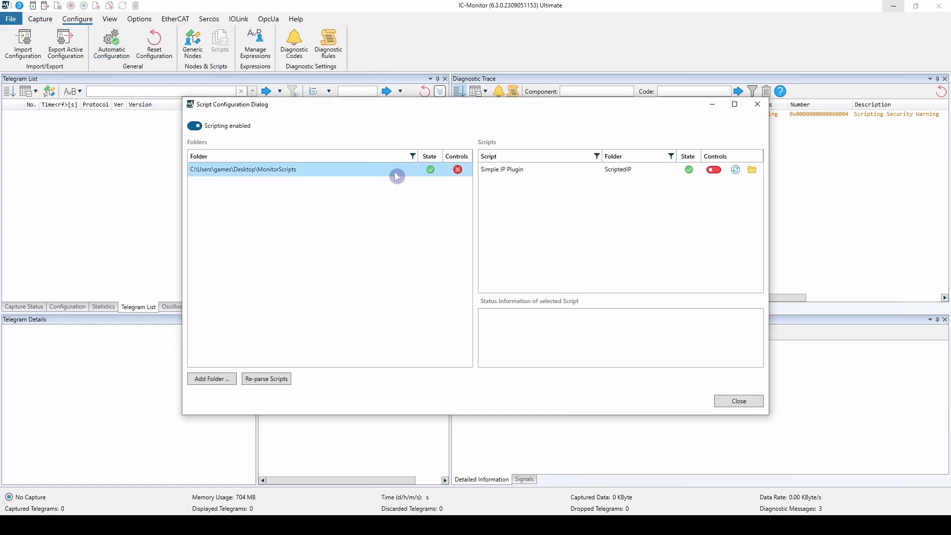
click(513, 172)
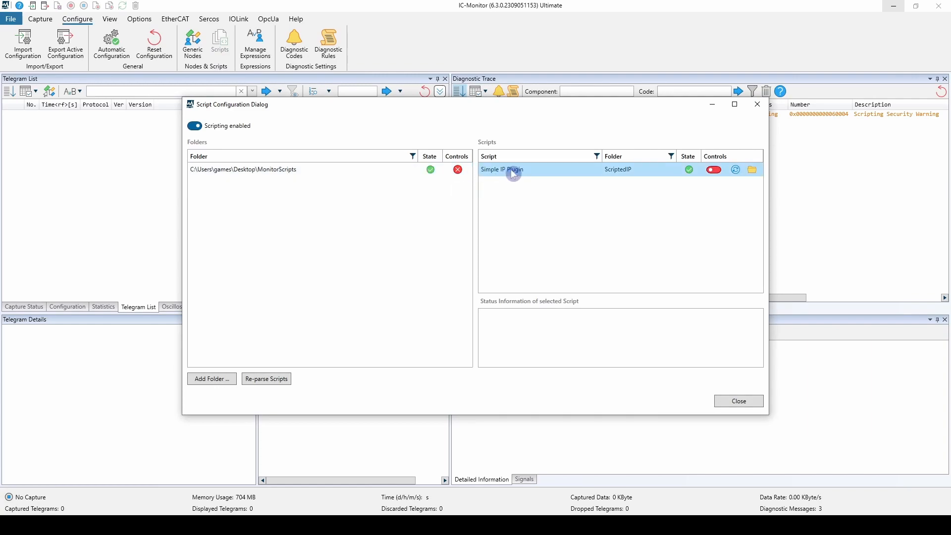
click(514, 172)
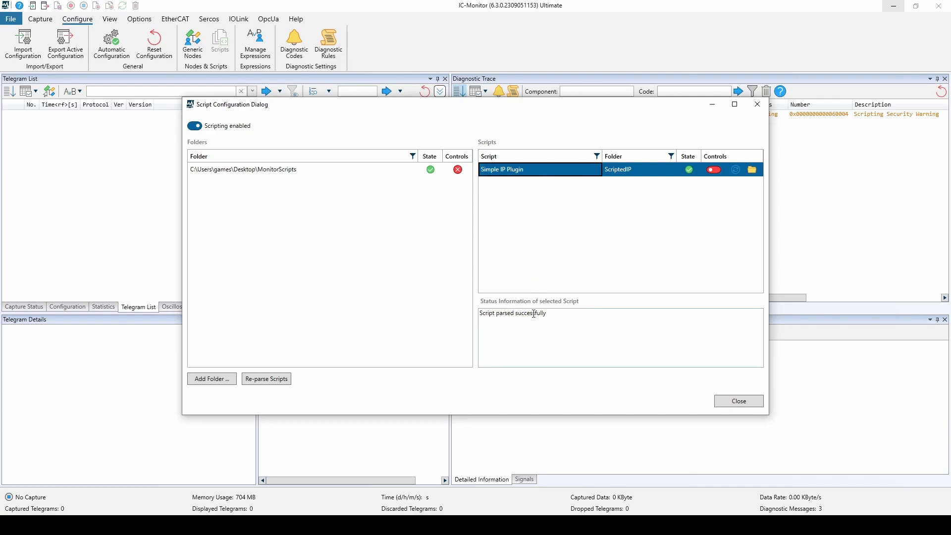
click(713, 170)
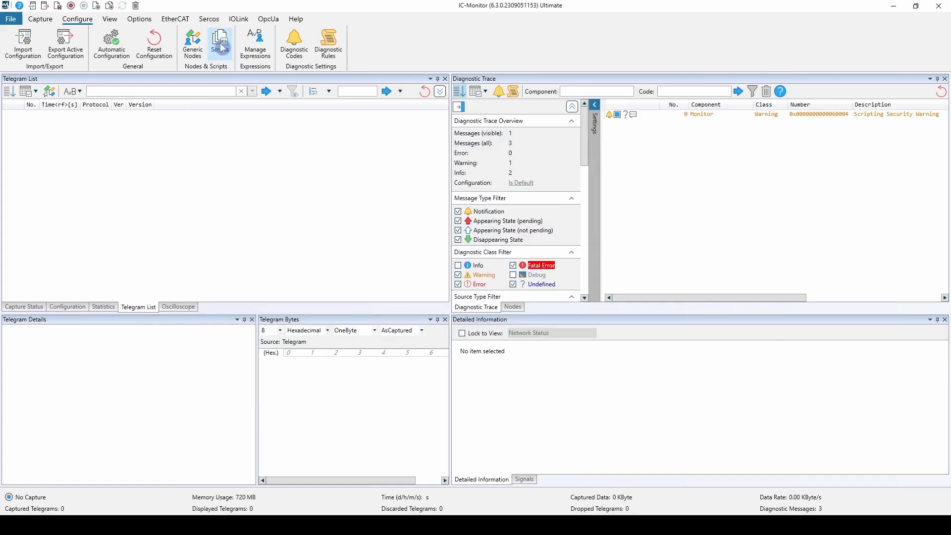
Step: Check the activation state and status information of Simple IP Plugin in the script configuration, and close it
click(220, 44)
click(492, 169)
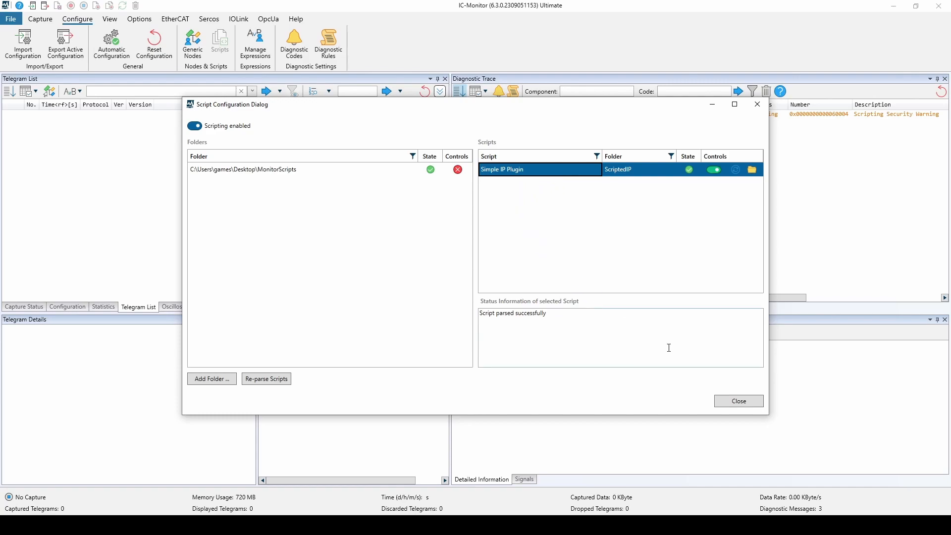
click(734, 402)
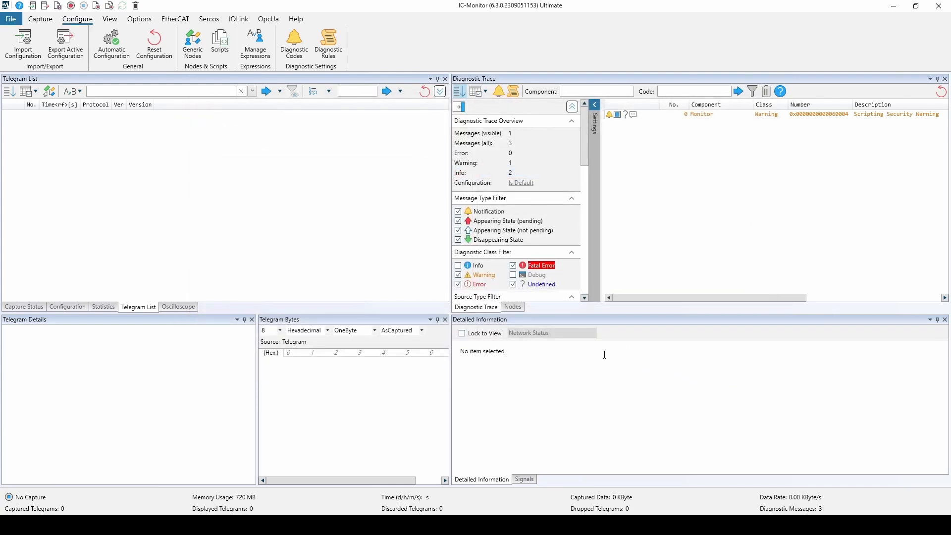
Step: Examine the scripted Simple IP node and its child fields in the node list, comparing them with Simple IP under Generic Nodes
click(518, 309)
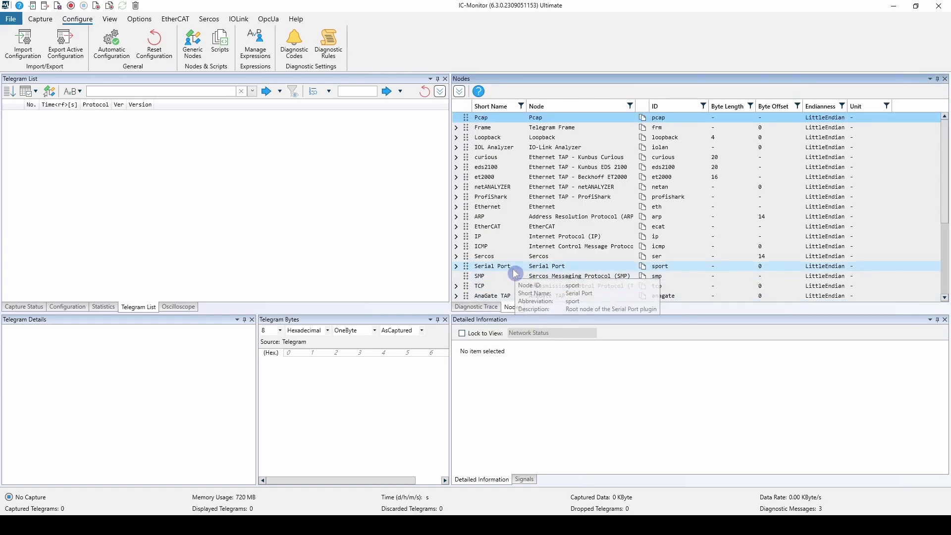
scroll(539, 266, down, 1)
scroll(538, 266, down, 3)
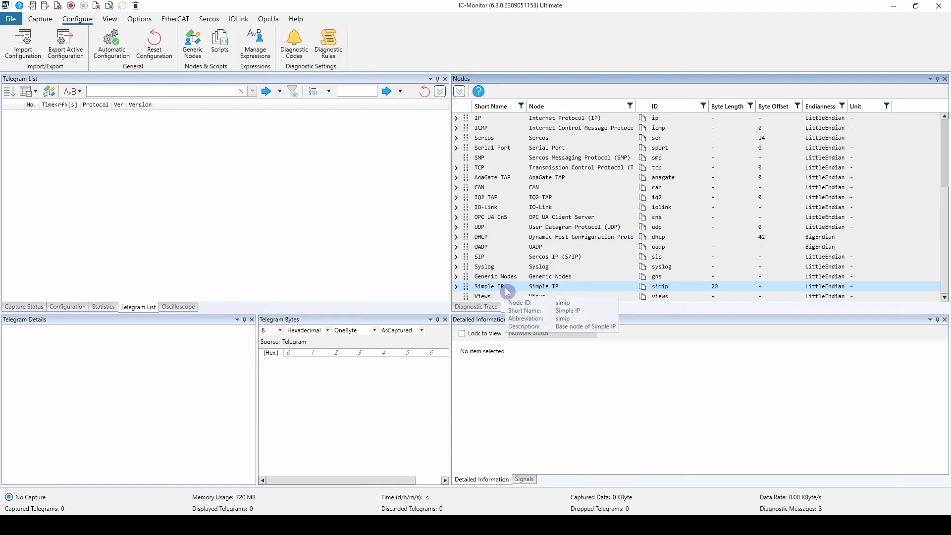
click(456, 286)
scroll(534, 262, down, 2)
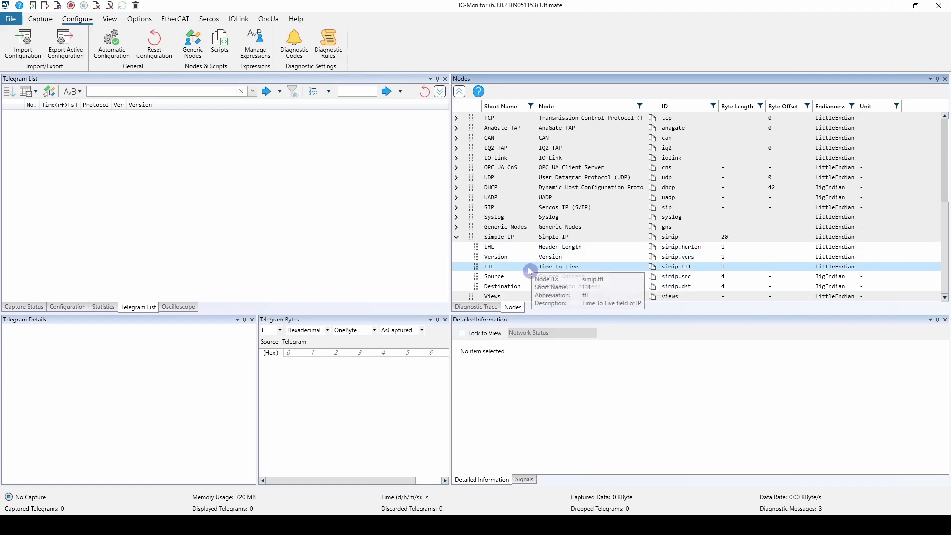
click(457, 227)
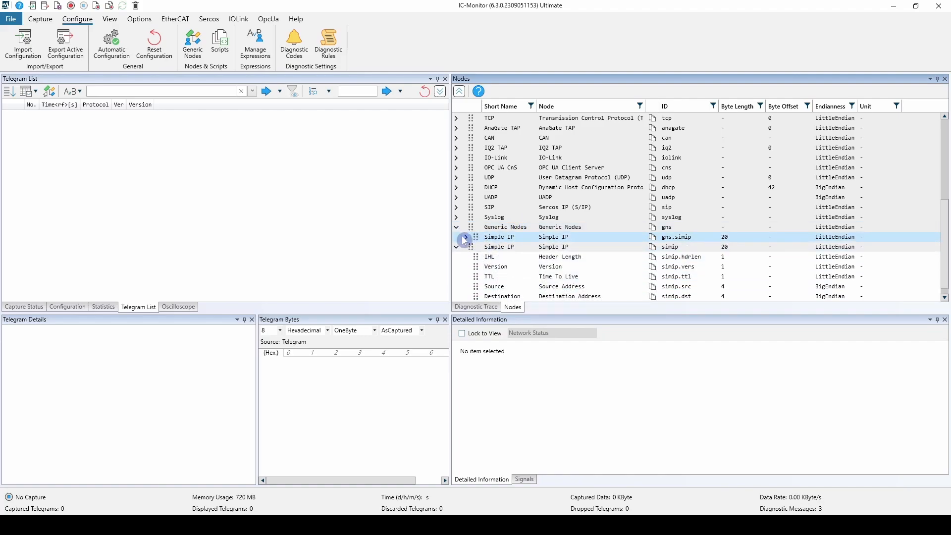
click(467, 239)
scroll(589, 223, down, 1)
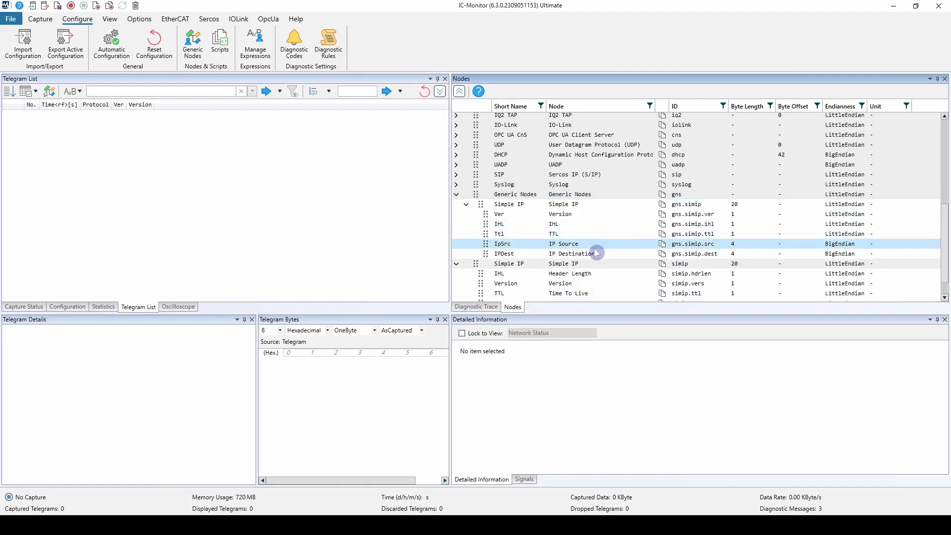
click(466, 205)
click(456, 217)
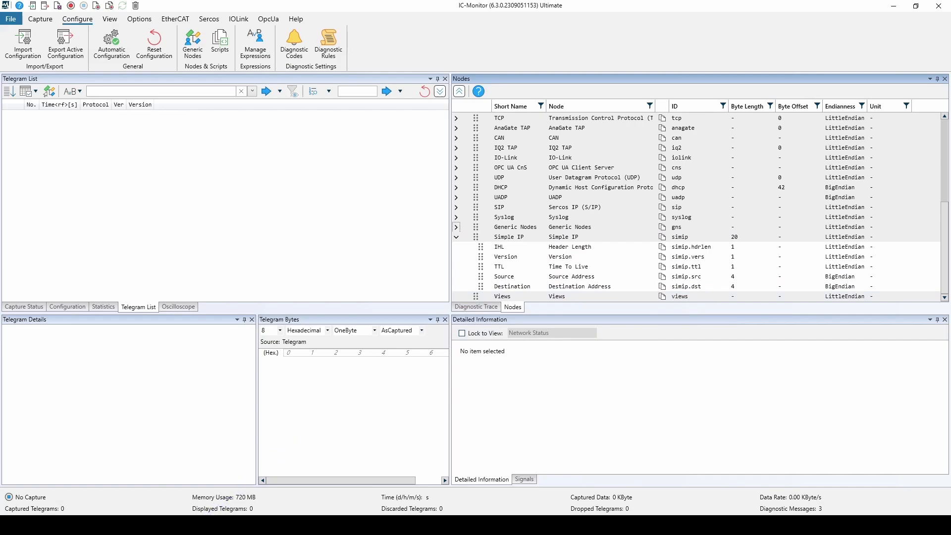
Step: Switch to File Explorer and open the References folder inside the IC-Monitor program folder
click(221, 478)
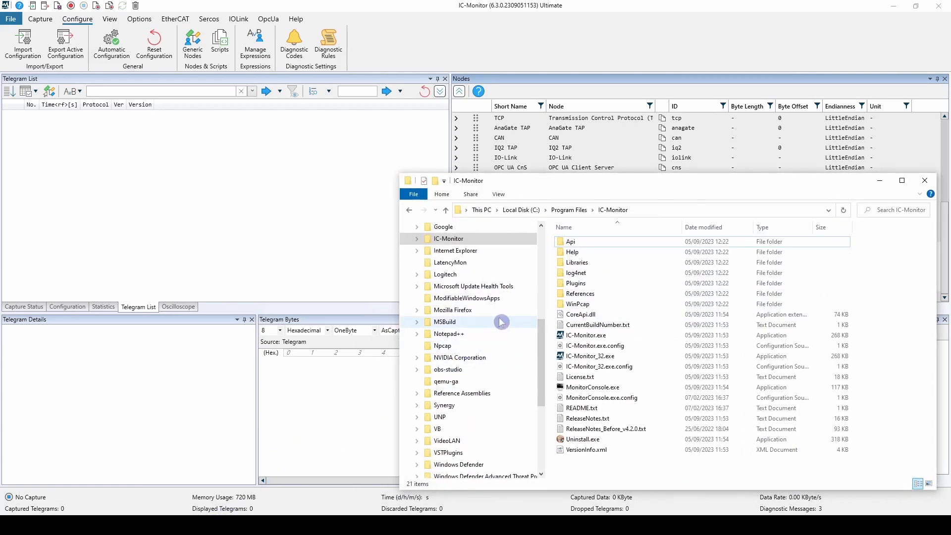
click(592, 296)
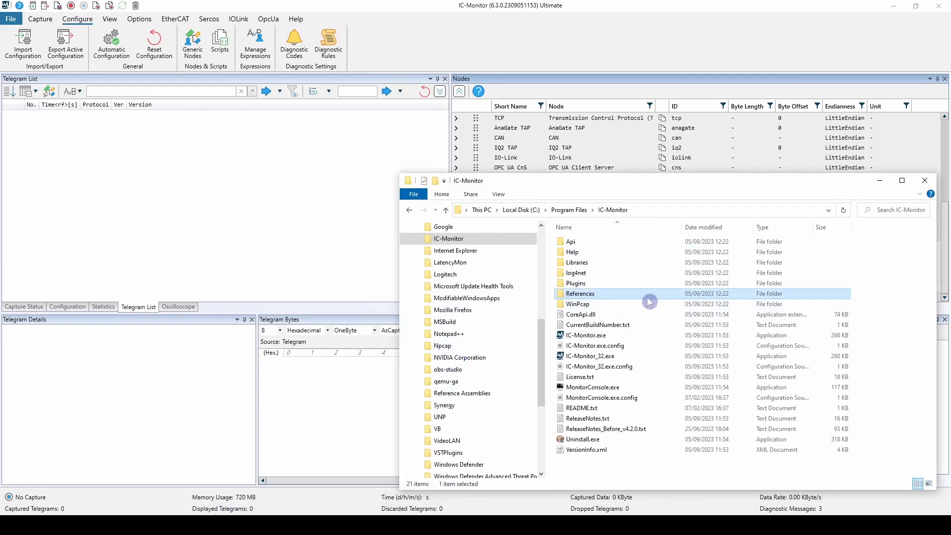
double_click(646, 296)
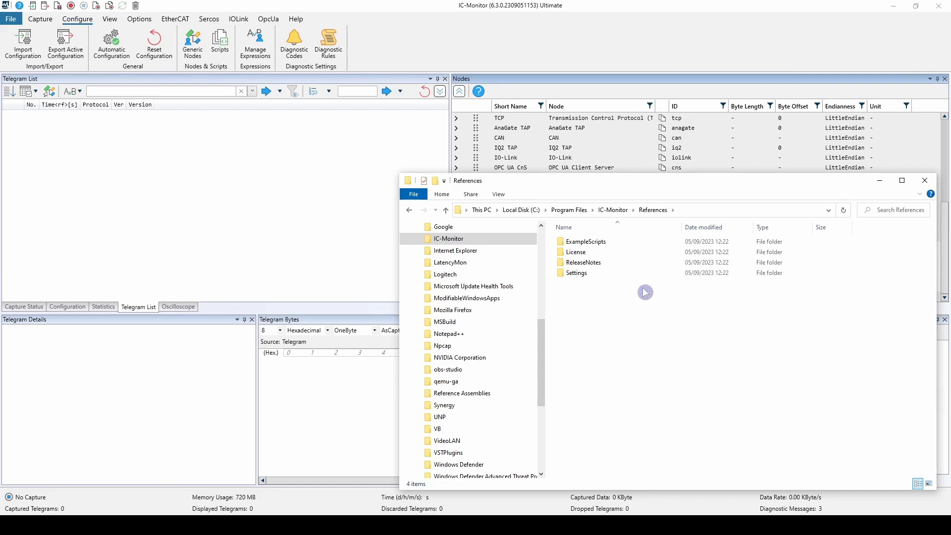
Step: Open the ExampleScripts folder, check which example script folders it contains, and put the file window away
double_click(605, 243)
drag(643, 302, 580, 240)
click(642, 309)
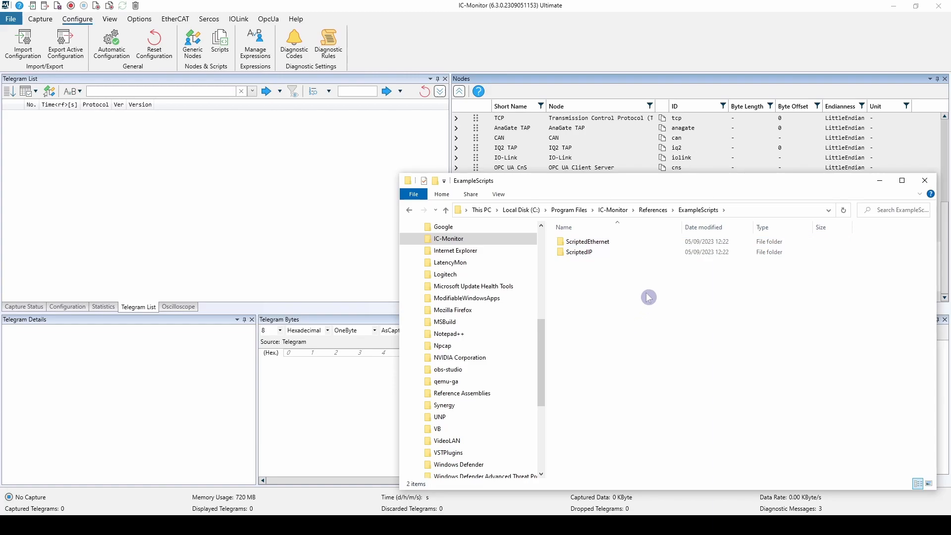
click(875, 190)
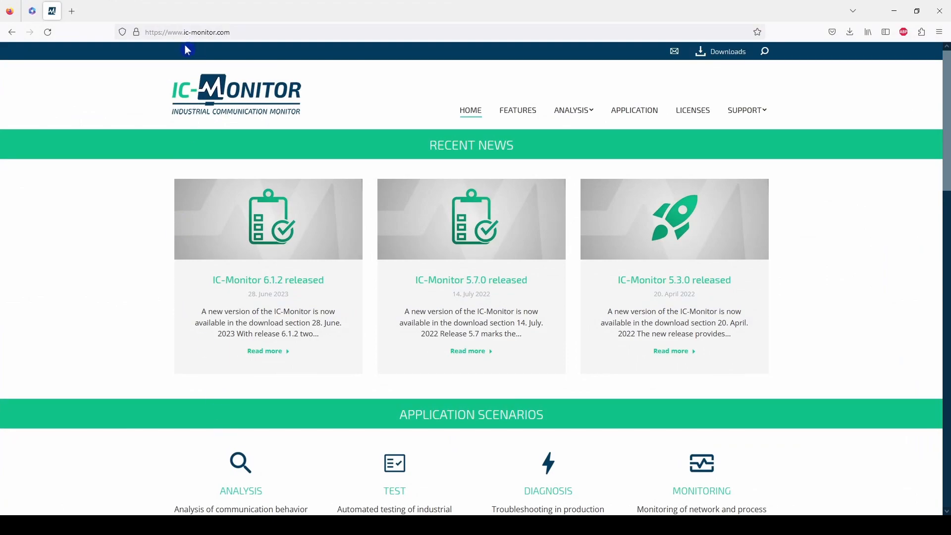
Step: Open the Scripting API Documentation PDF from the license-owner downloads on the IC-Monitor website in Firefox
click(726, 55)
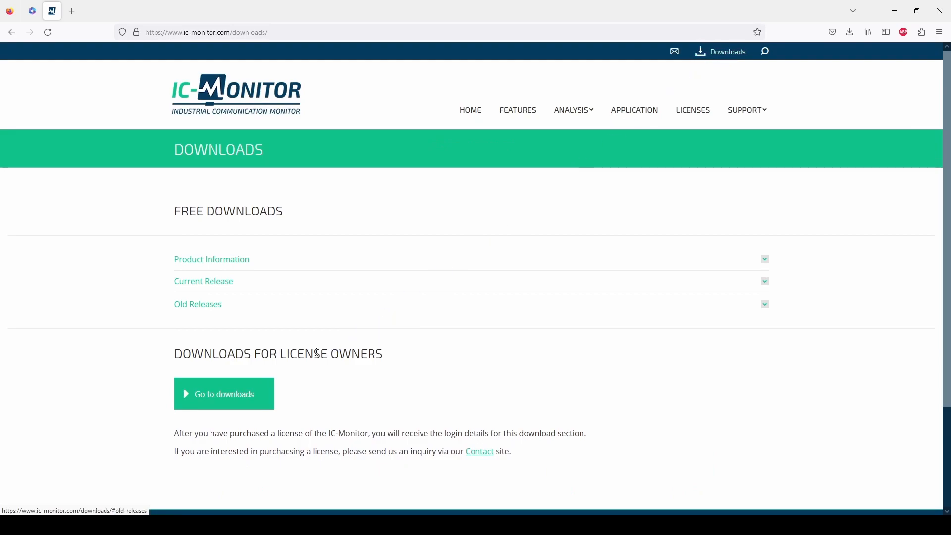
click(262, 394)
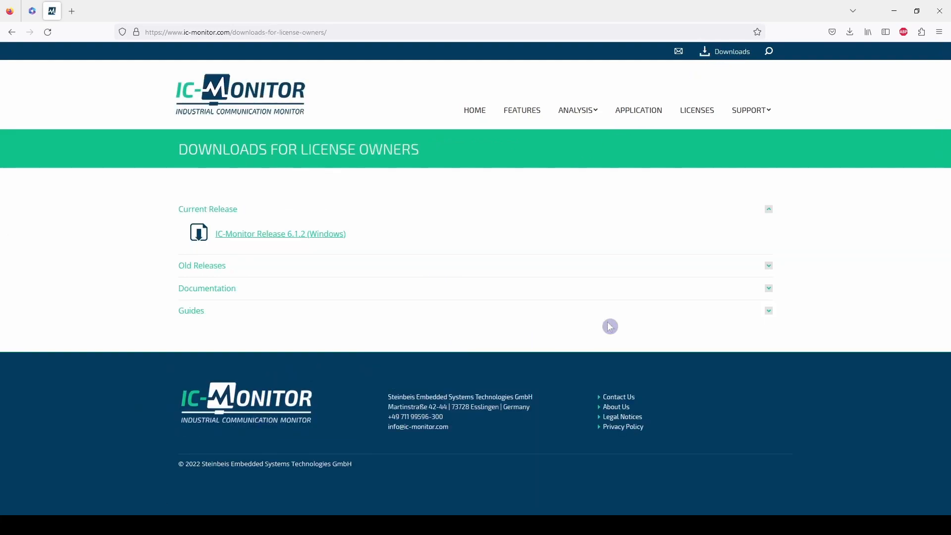
click(768, 292)
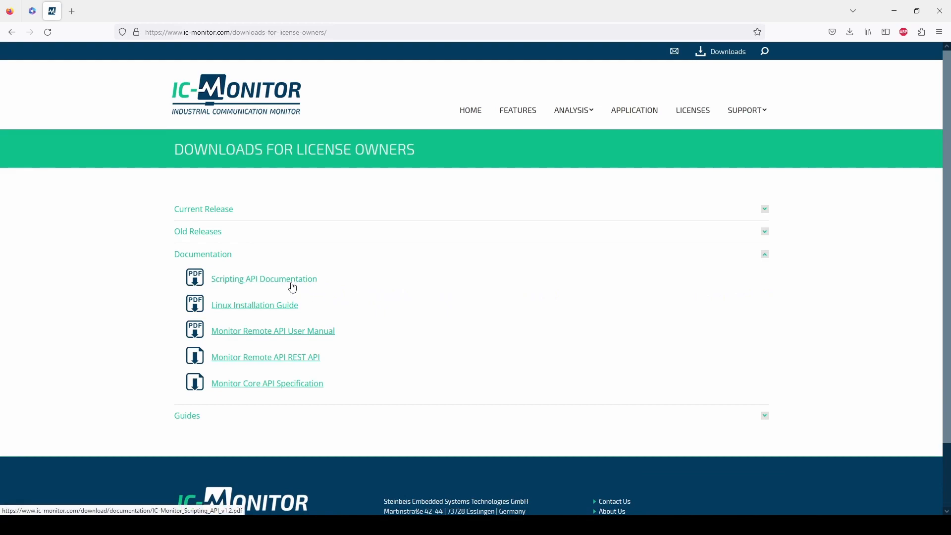
click(292, 288)
Step: Read the abstract and the table of contents of the Scripting API document, down to the appendix entries
scroll(288, 293, down, 10)
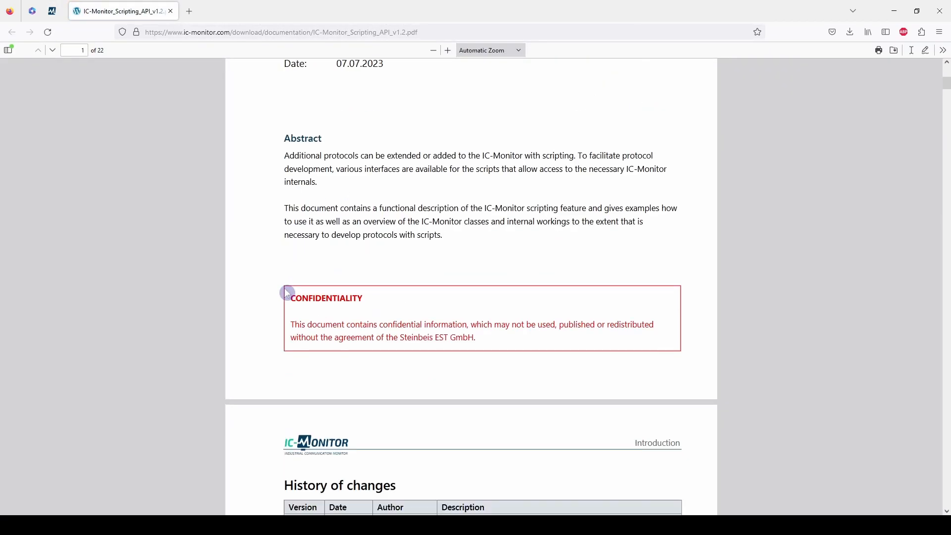
scroll(291, 294, down, 12)
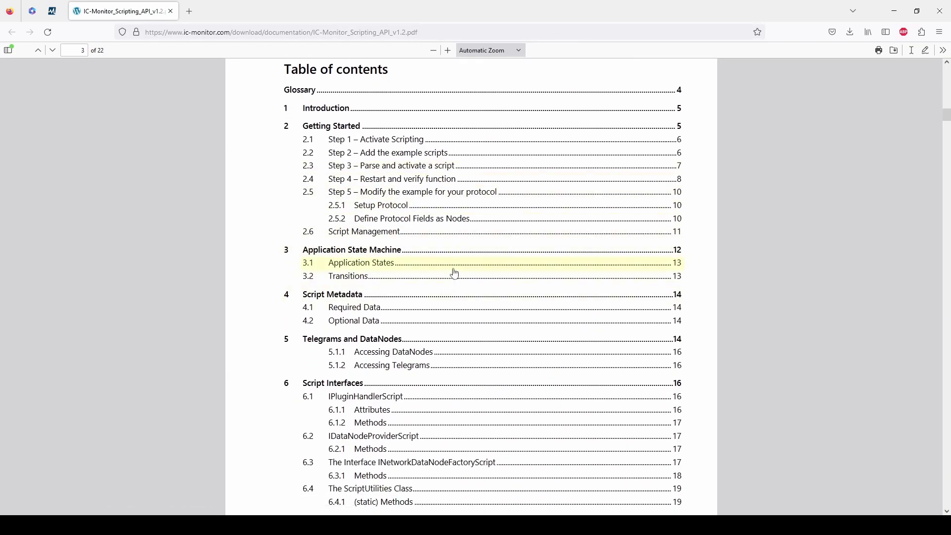
scroll(454, 273, down, 2)
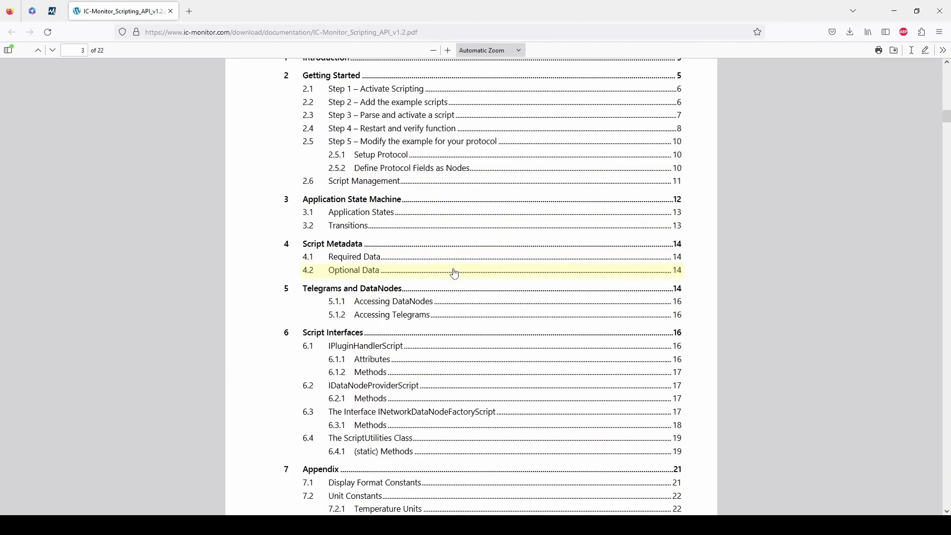
scroll(463, 348, down, 2)
scroll(464, 348, down, 2)
scroll(464, 348, up, 2)
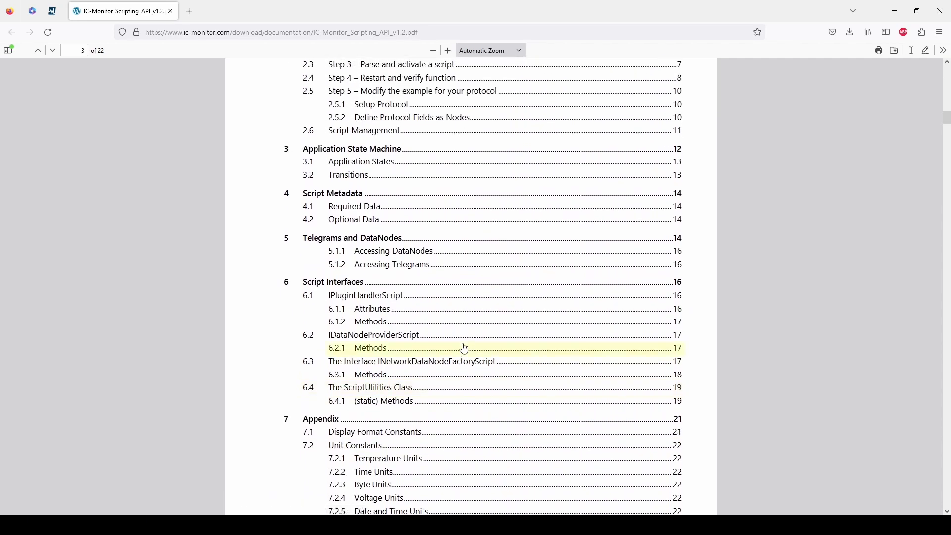
Step: Switch to Visual Studio Code and review the using directives and the ScriptedIPPlugin class declaration in Main.cs
click(302, 525)
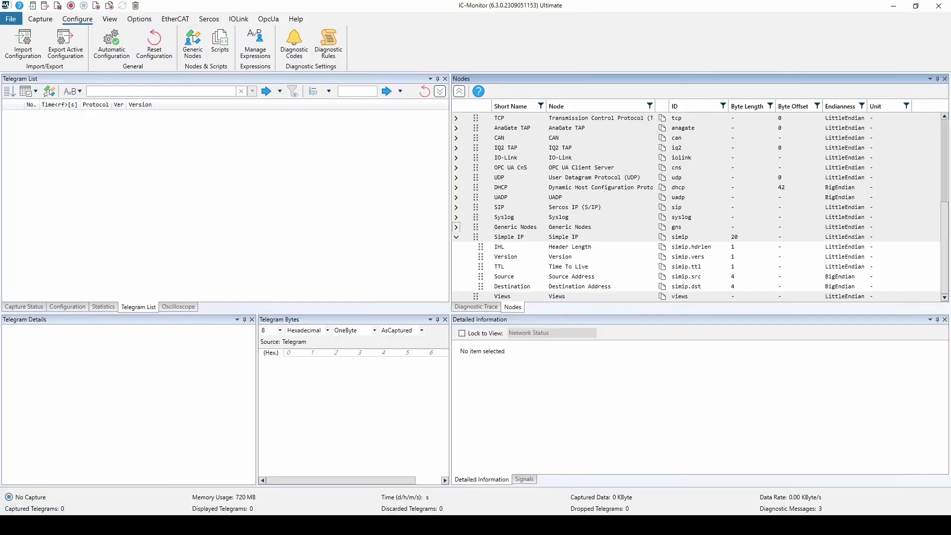
mouse_move(373, 525)
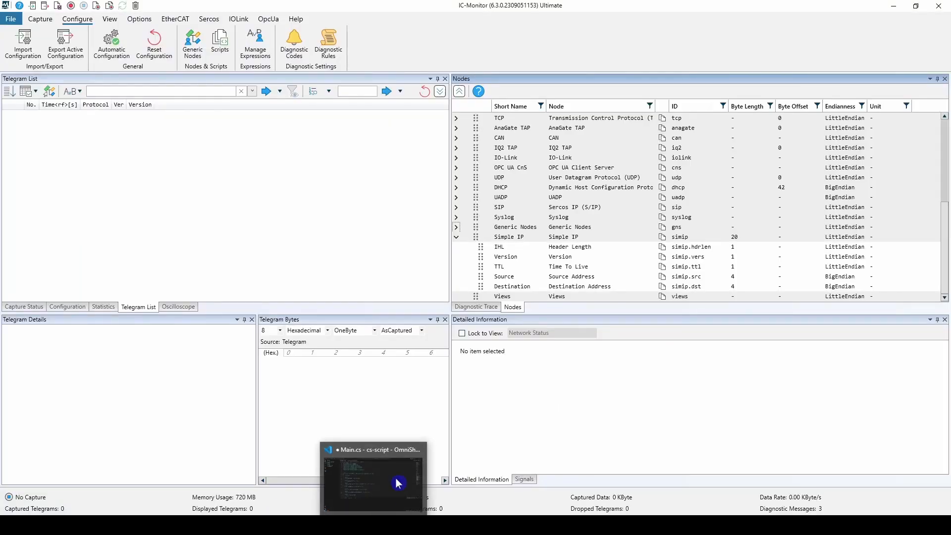
click(374, 525)
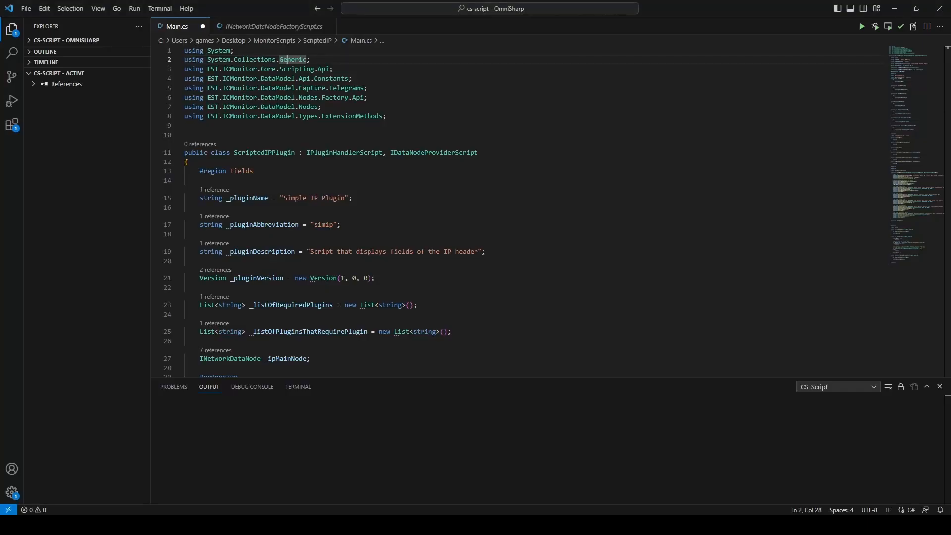
click(396, 127)
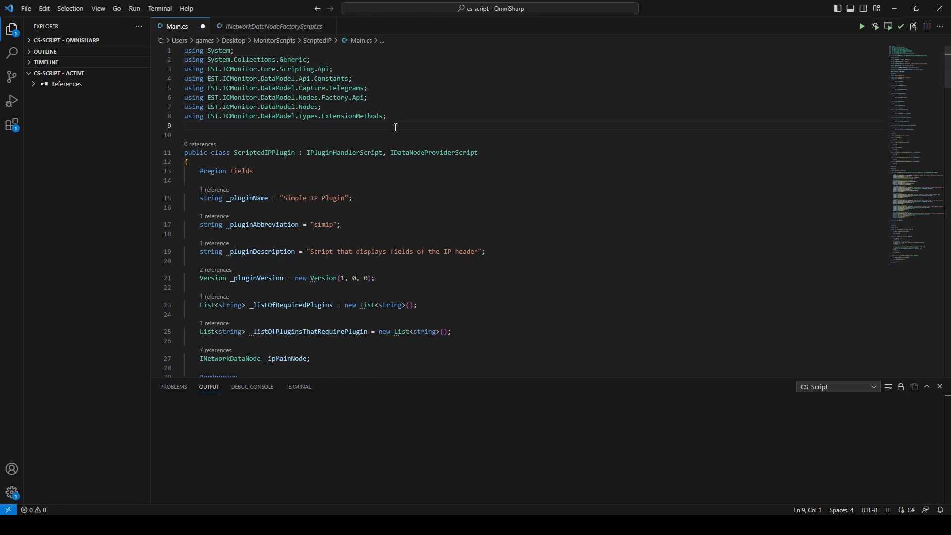
click(395, 181)
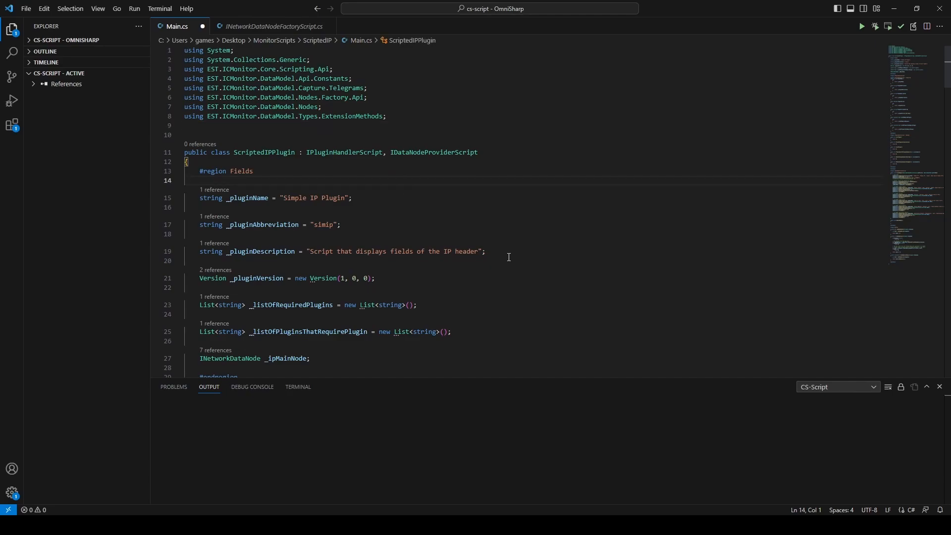
Step: Examine the plugin name, description, version and abbreviation fields in the Fields region of ScriptedIPPlugin
click(262, 200)
click(281, 252)
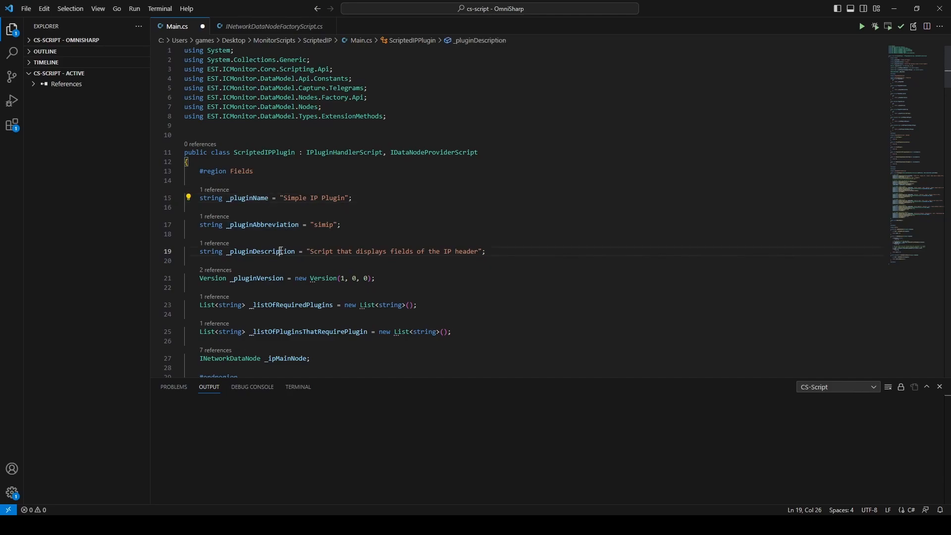
drag(281, 278, 279, 278)
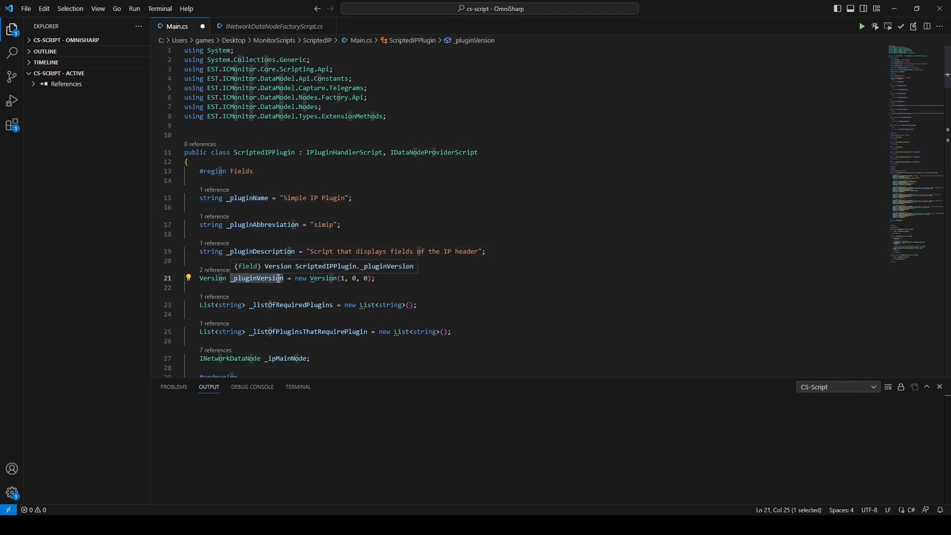
click(280, 225)
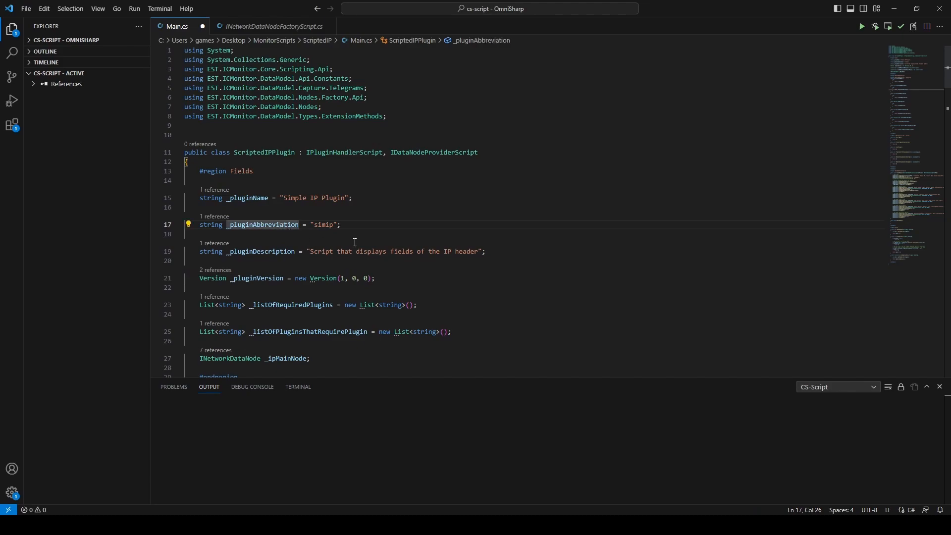
double_click(330, 224)
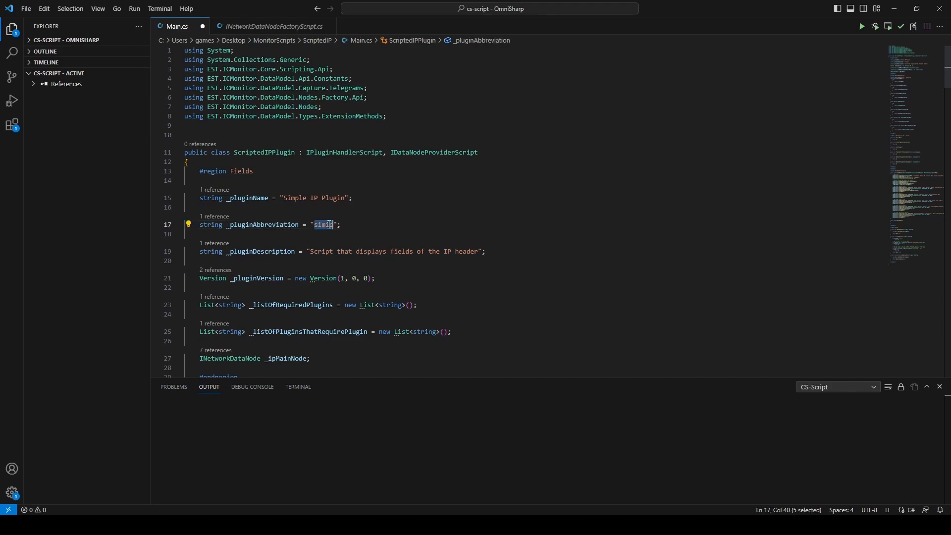
click(374, 230)
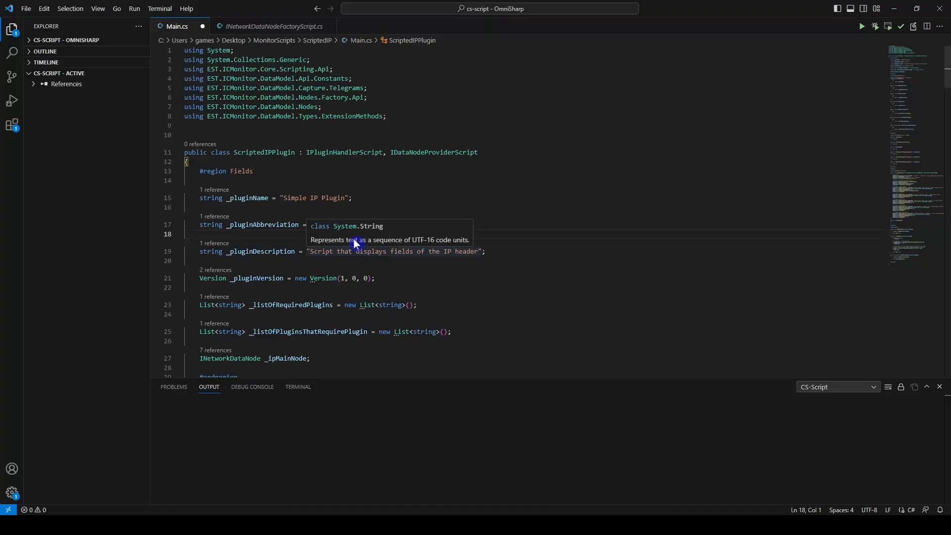
Step: Collapse the Fields region and examine the PluginName, PluginAbbreviation and PluginDescription getters in the IPluginHandlerScript properties
scroll(252, 188, down, 1)
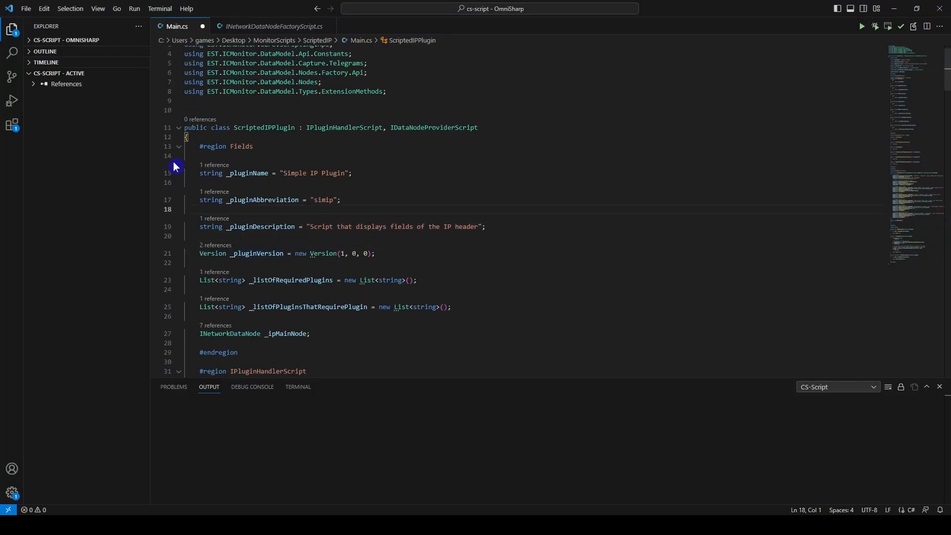
click(179, 147)
click(279, 184)
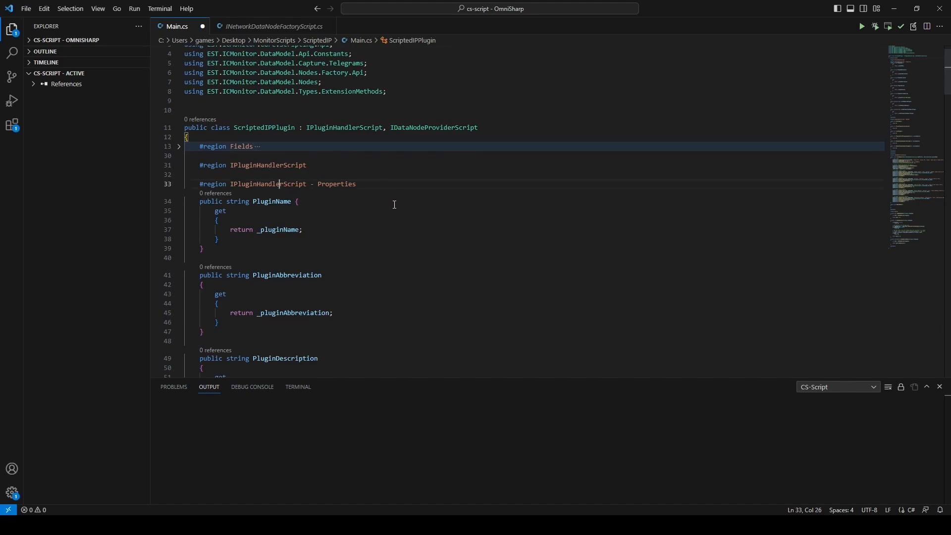
scroll(277, 189, down, 1)
click(272, 177)
click(292, 252)
scroll(396, 218, down, 1)
click(304, 298)
scroll(272, 193, up, 1)
click(282, 190)
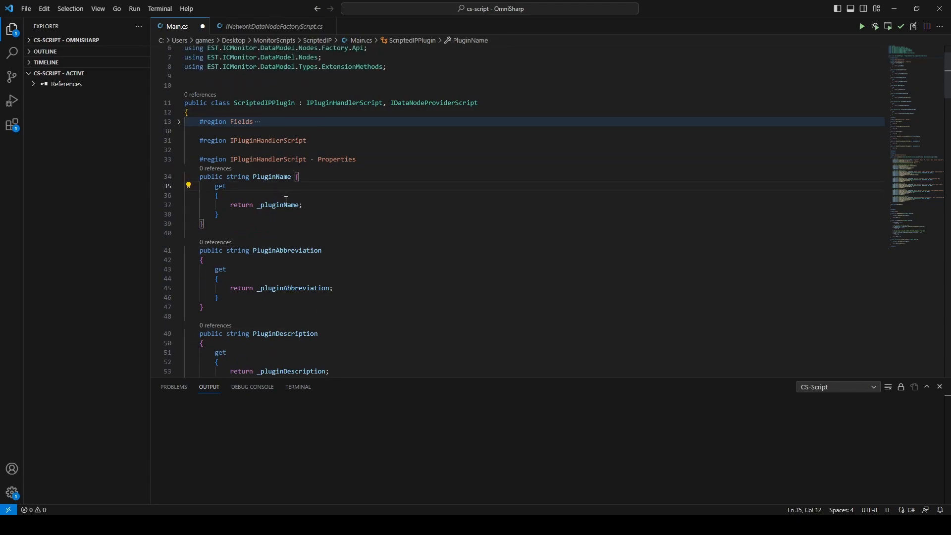
click(320, 209)
scroll(303, 239, down, 1)
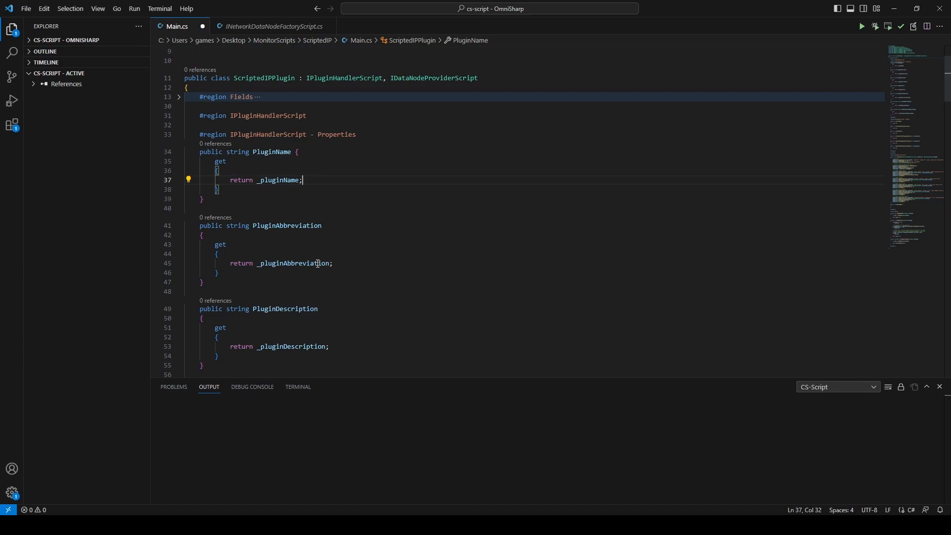
Step: Collapse the IPluginHandlerScript Properties region and examine its methods, from InitPlugin and ClosePlugin to the telegram capture handlers
click(179, 134)
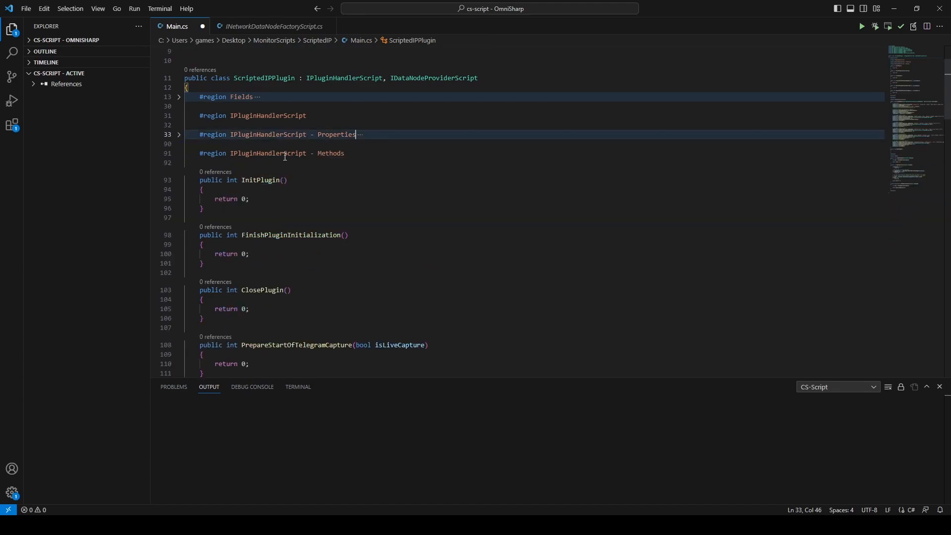
click(315, 181)
scroll(348, 187, down, 4)
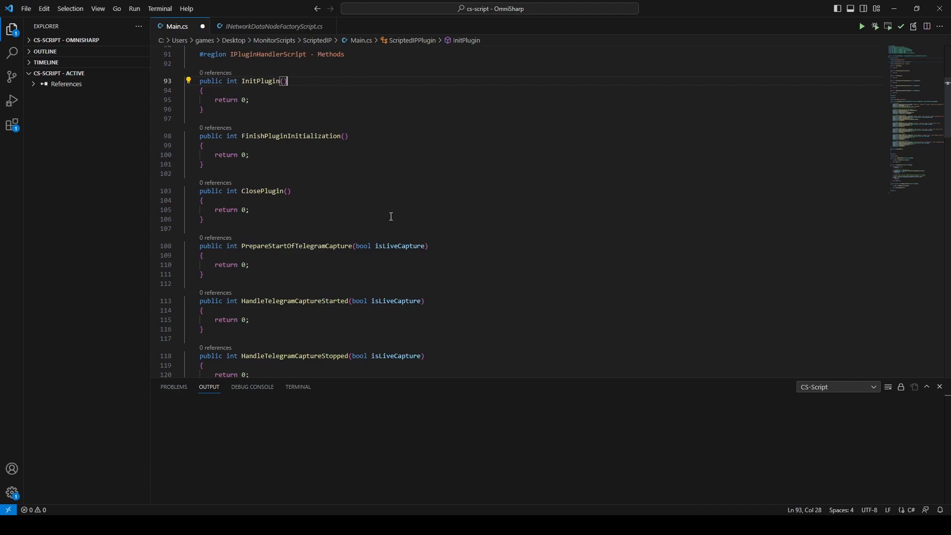
scroll(336, 159, up, 1)
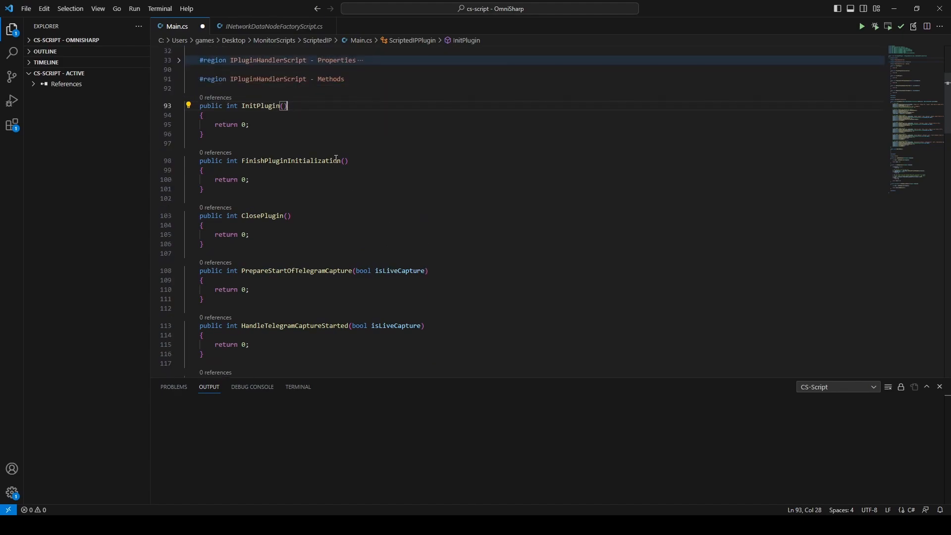
click(277, 128)
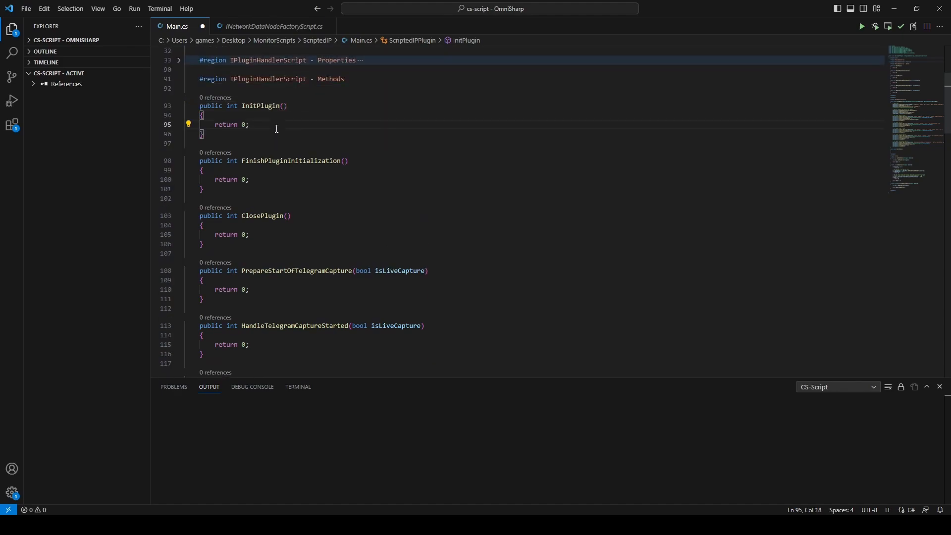
click(262, 107)
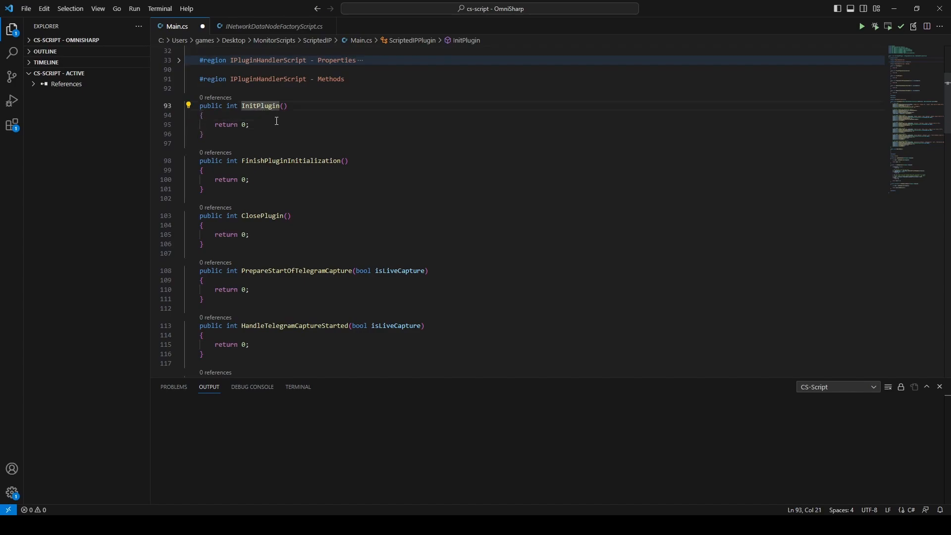
scroll(277, 121, down, 1)
click(276, 266)
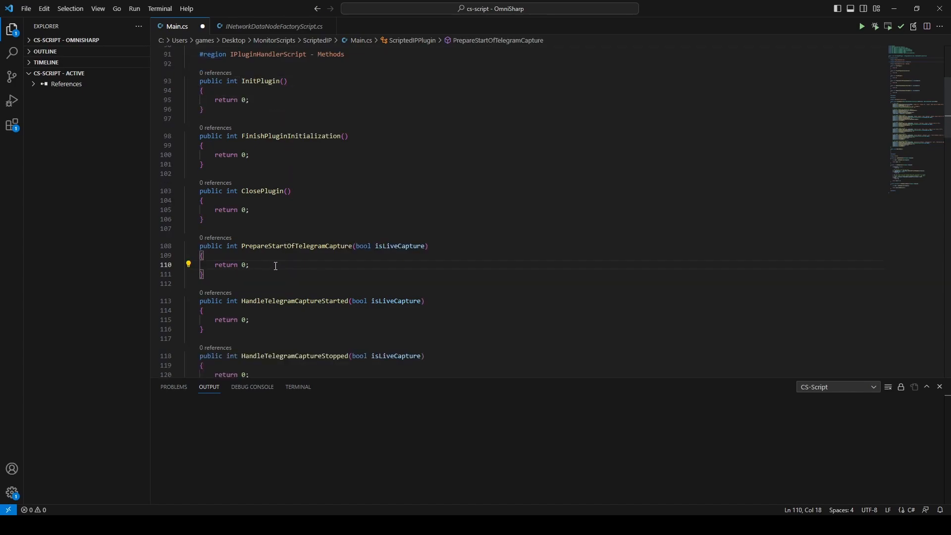
click(280, 210)
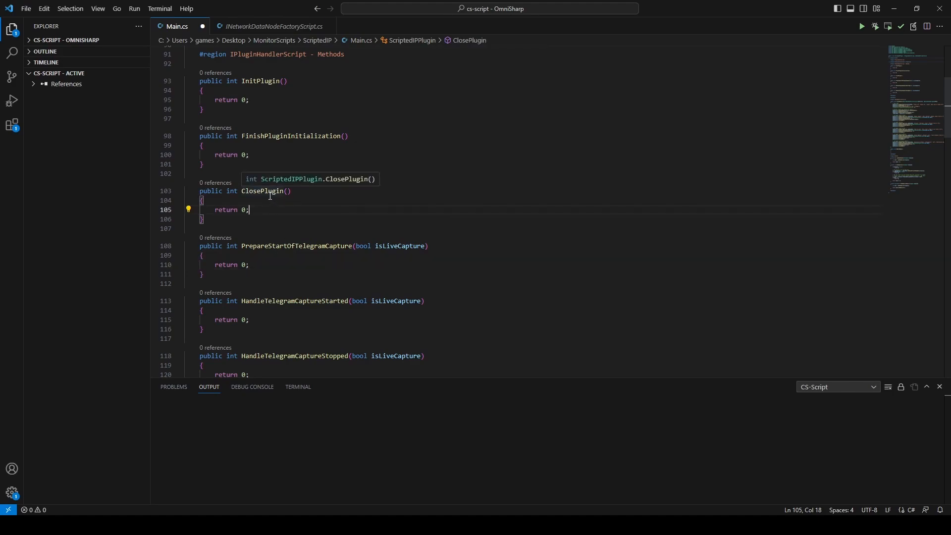
scroll(299, 161, up, 1)
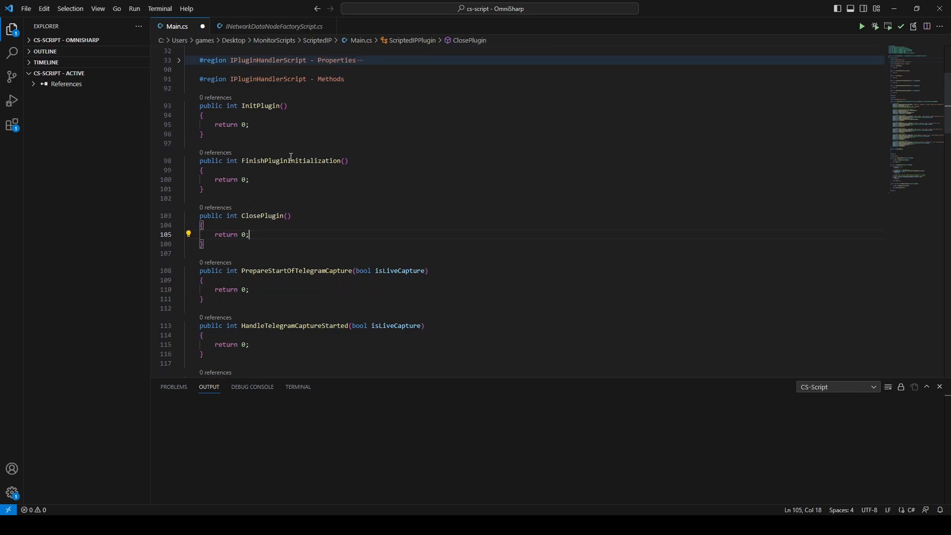
Step: Collapse the IPluginHandlerScript Methods region and examine the CreateNodes method and the uses of its nodeFactory parameter
click(179, 79)
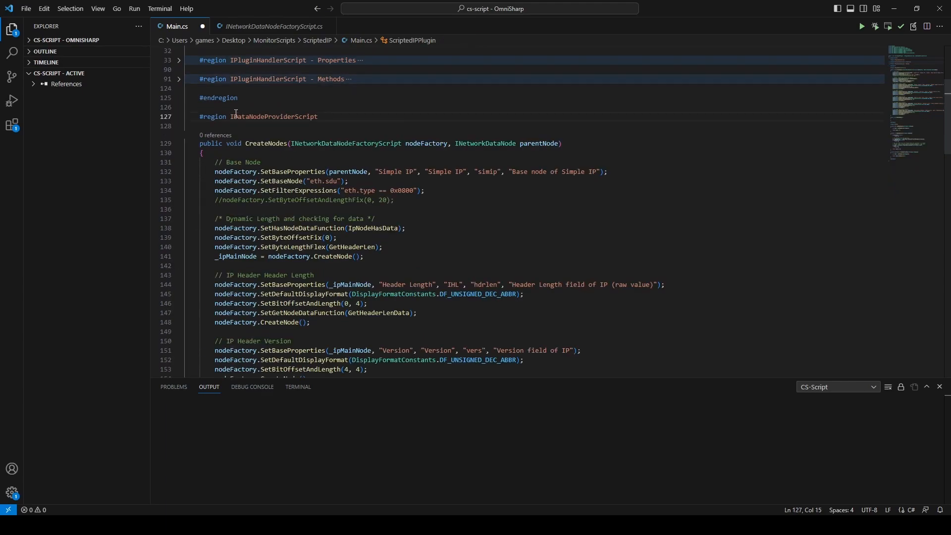
click(265, 143)
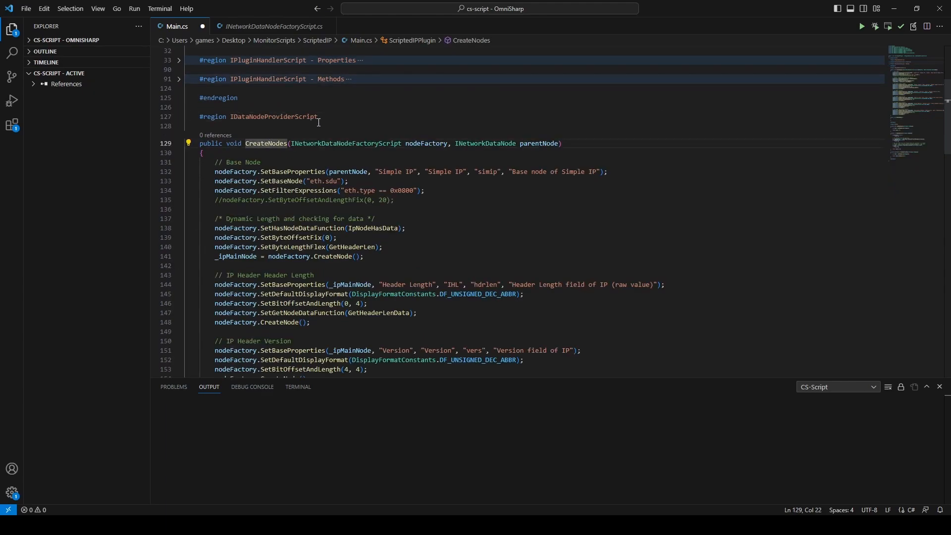
click(296, 159)
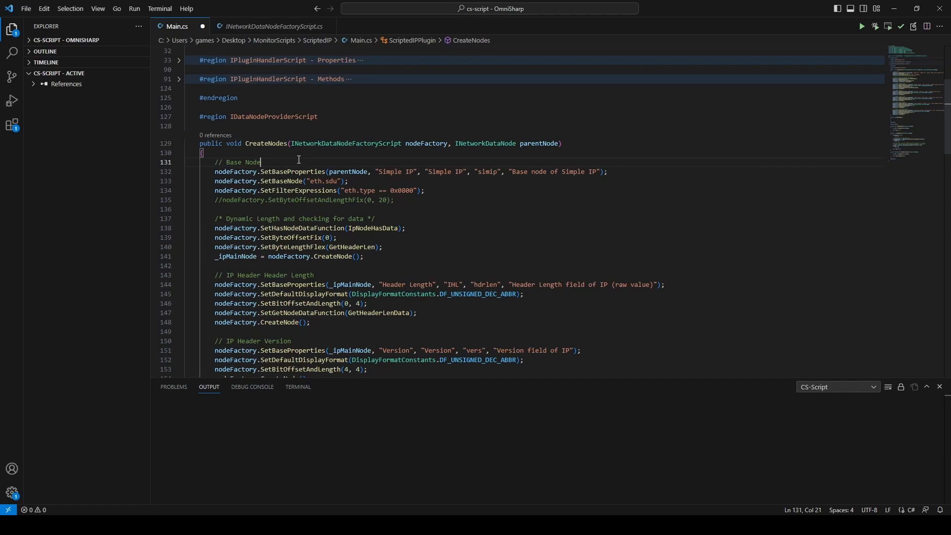
click(422, 147)
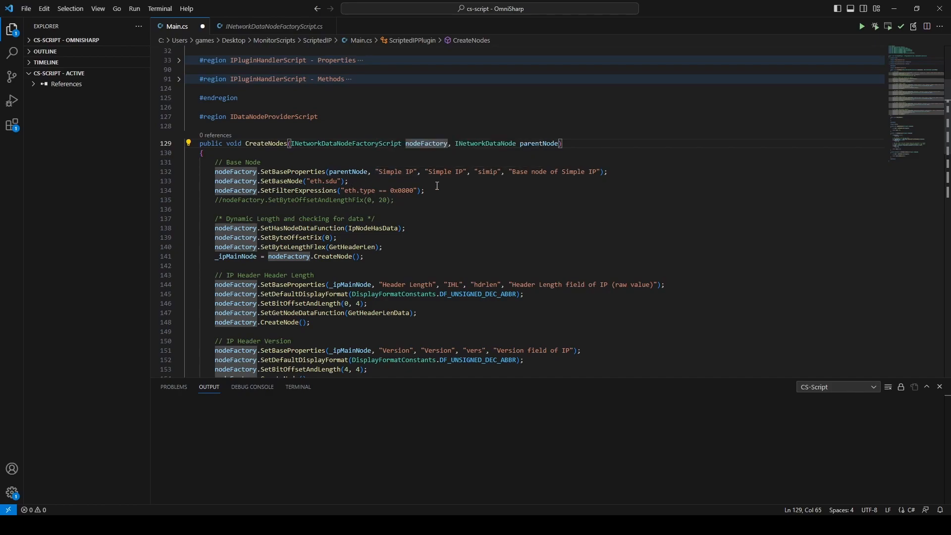
Step: Examine the parentNode parameter and the SetBaseProperties arguments of the base node, including its name, short name and abbreviation
click(535, 144)
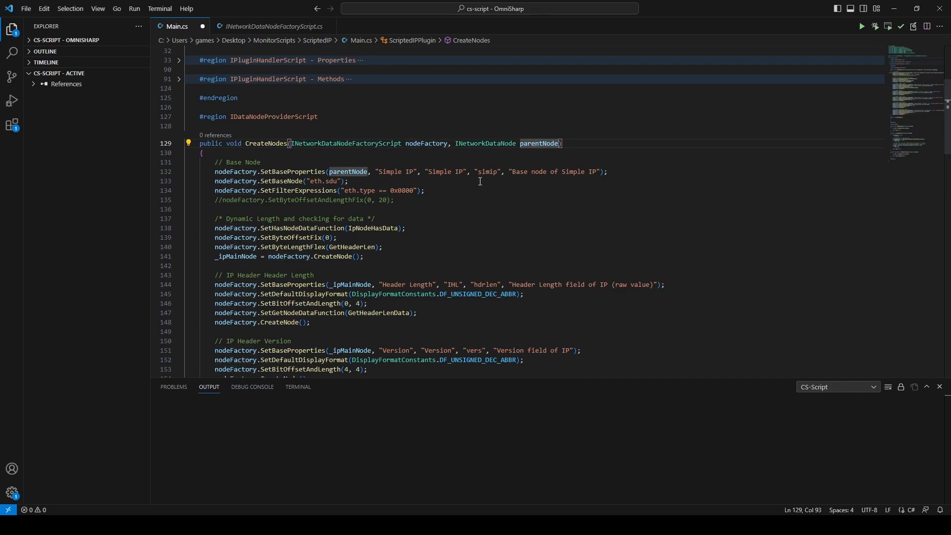
click(242, 172)
scroll(443, 192, down, 1)
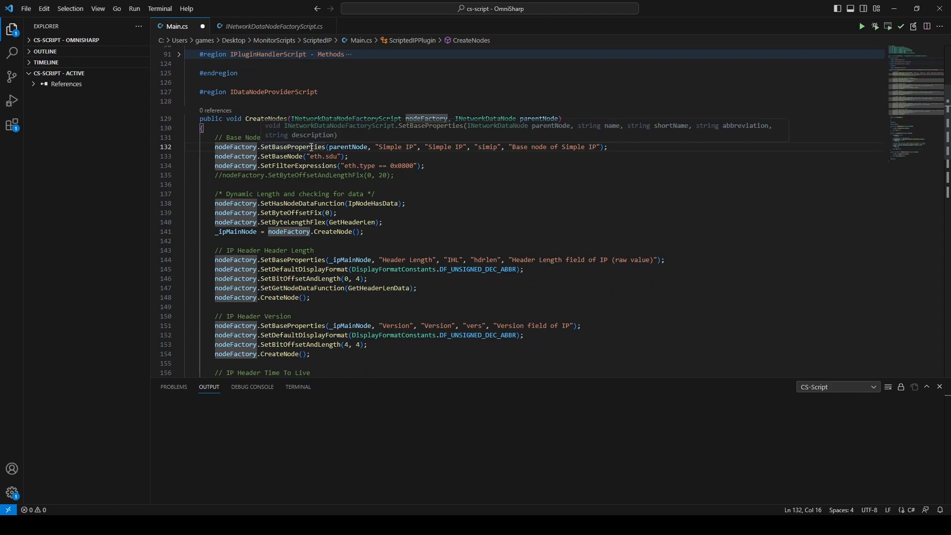
click(310, 147)
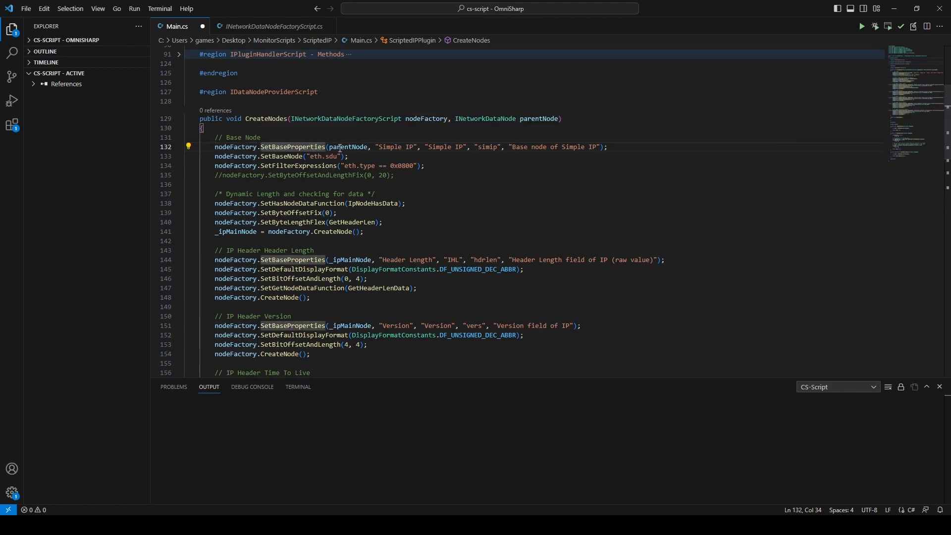
click(378, 147)
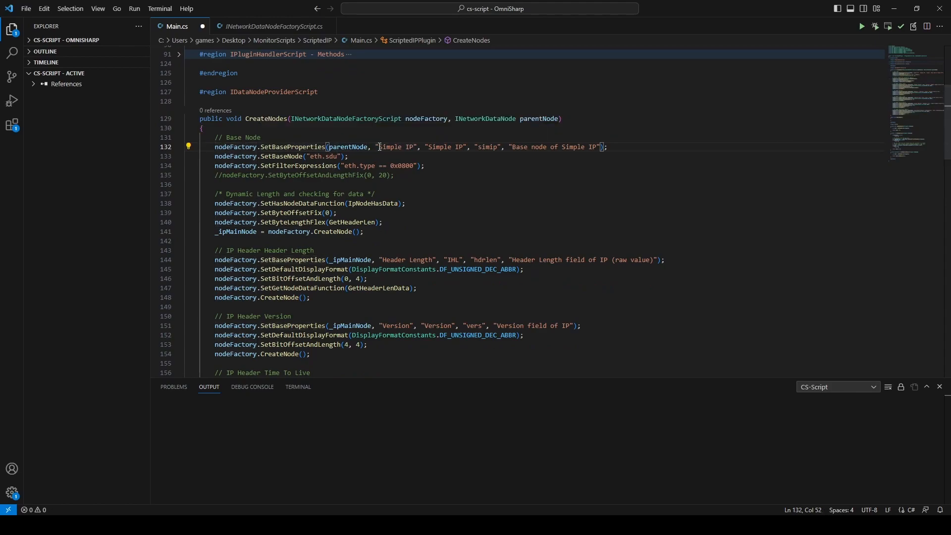
click(440, 147)
click(485, 147)
Step: Examine the base node's SetBaseNode("eth.sdu") call and its filter expression "eth.type == 0x0800"
click(308, 157)
click(299, 156)
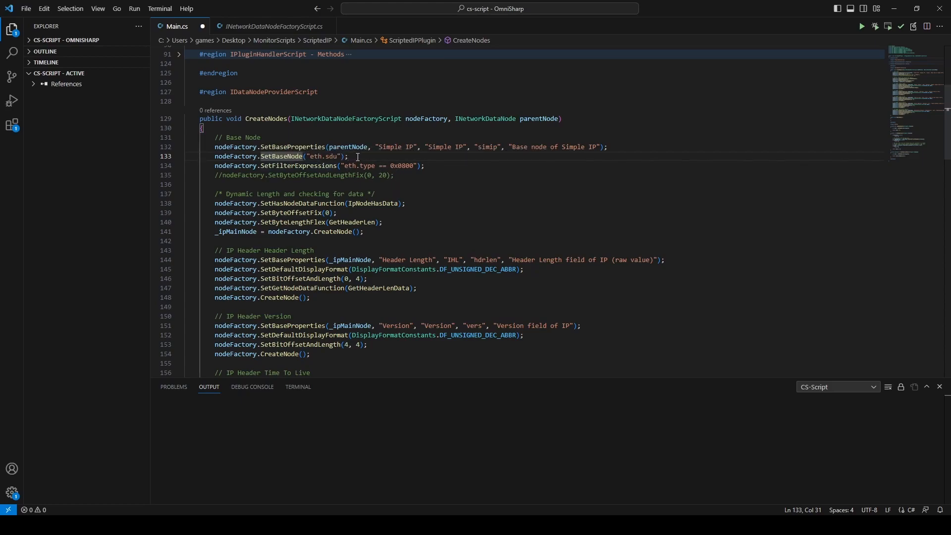
click(437, 166)
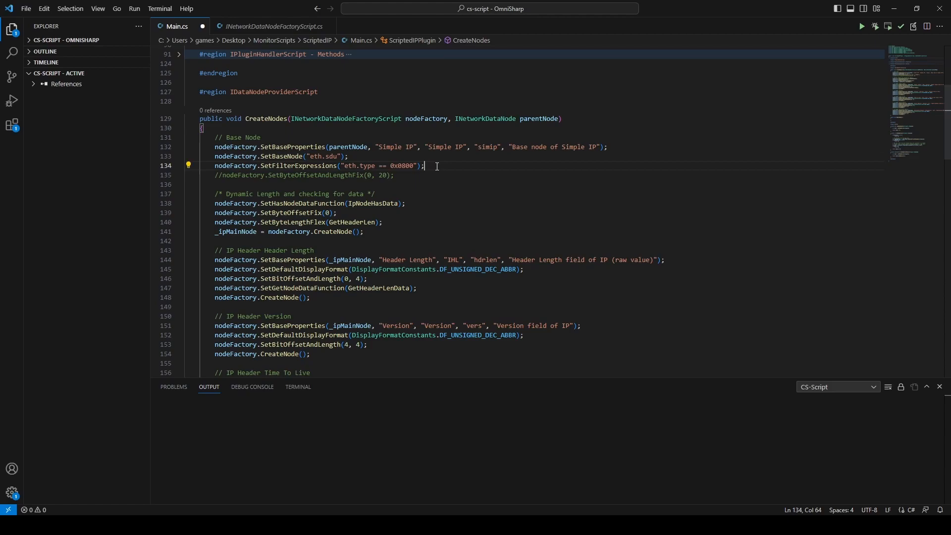
key(Left)
click(429, 166)
Step: Uncomment the SetByteOffsetAndLengthFix(0, 20) line of the base node and comment it out again
click(215, 176)
key(ctrl+slash)
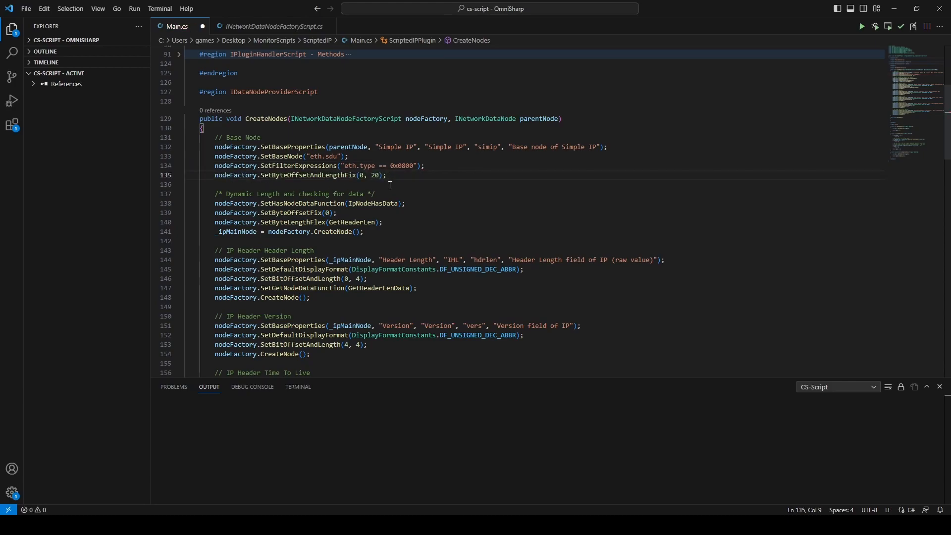
text(//)
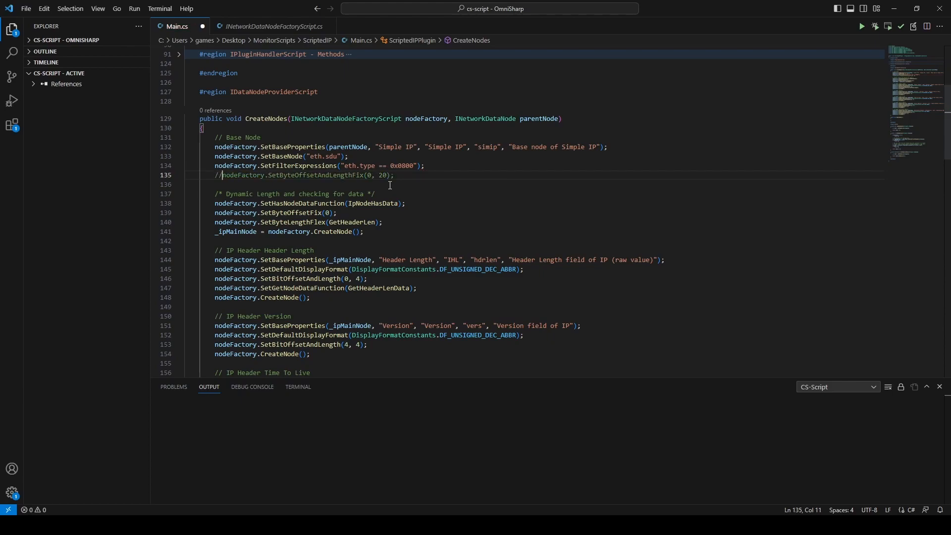
Step: Examine the base node's dynamic length calls: SetByteLengthFlex with GetHeaderLen, SetByteOffsetFix and SetHasNodeDataFunction with IpNodeHasData
scroll(389, 193, down, 1)
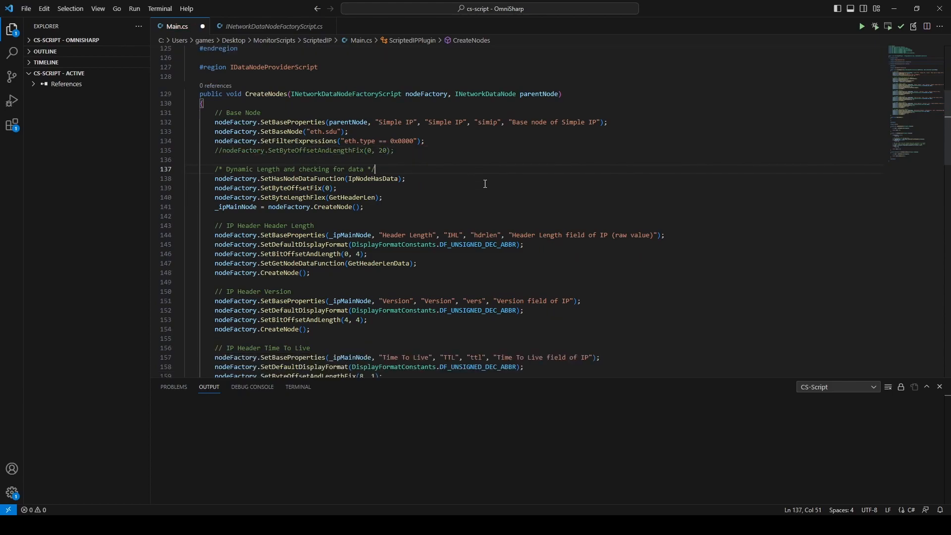
click(361, 197)
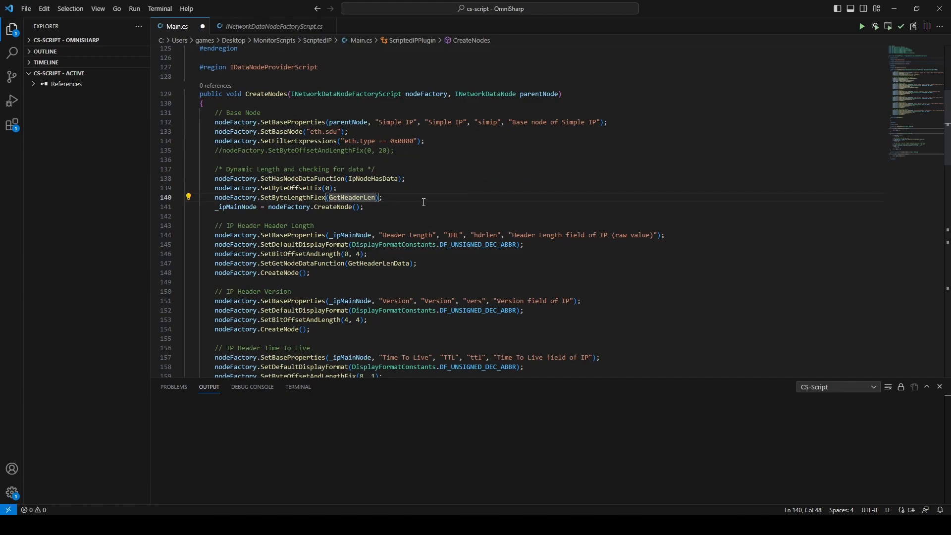
click(391, 200)
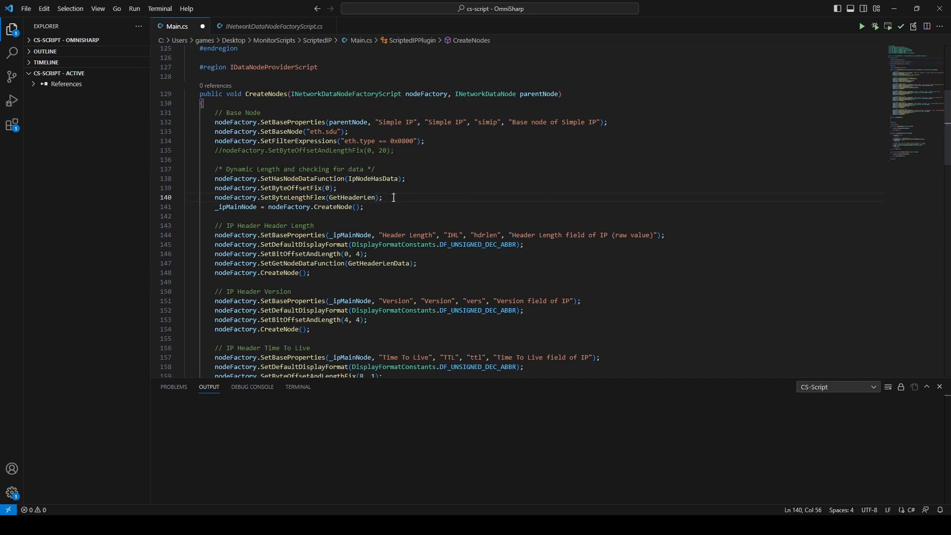
click(360, 187)
click(317, 188)
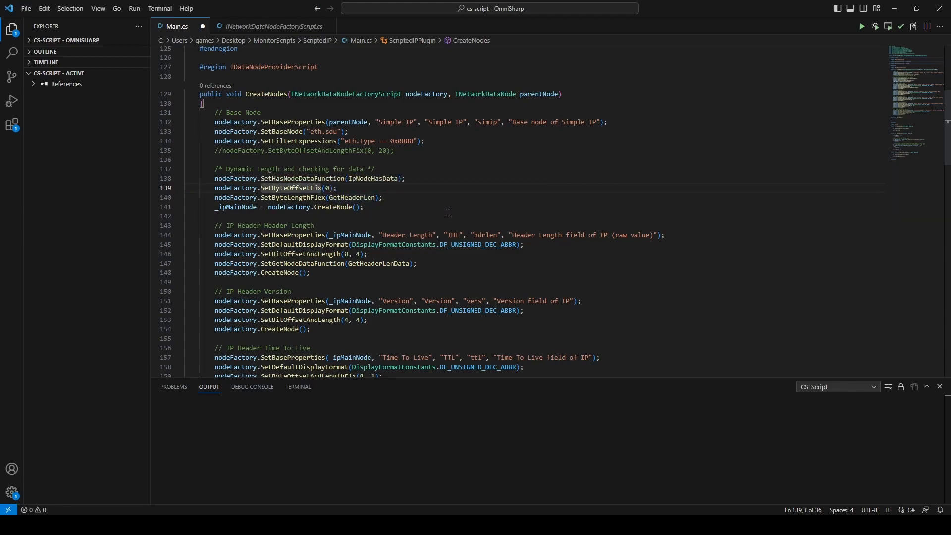
click(402, 204)
click(392, 197)
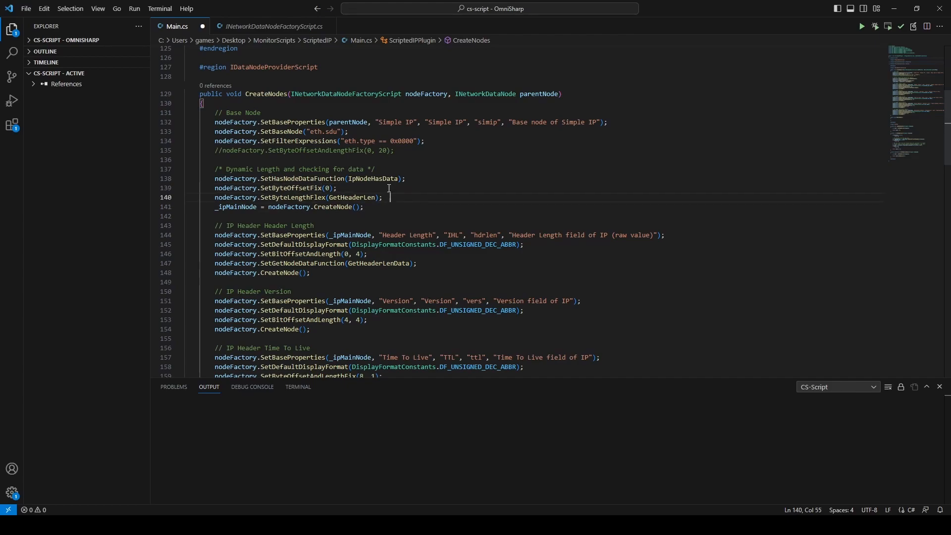
click(383, 178)
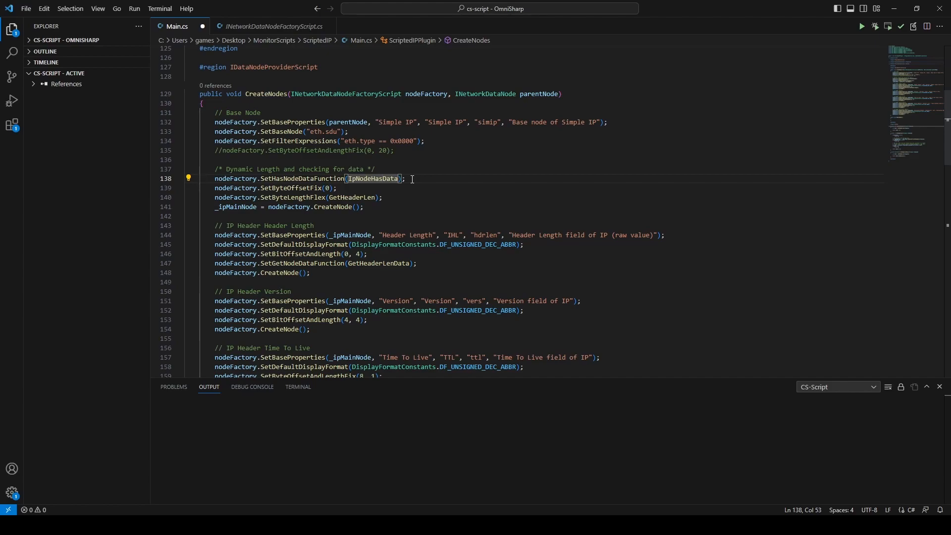
Step: Examine the CreateNode calls and where _ipMainNode is reused as the parent of the header field nodes
click(340, 207)
click(304, 207)
click(329, 209)
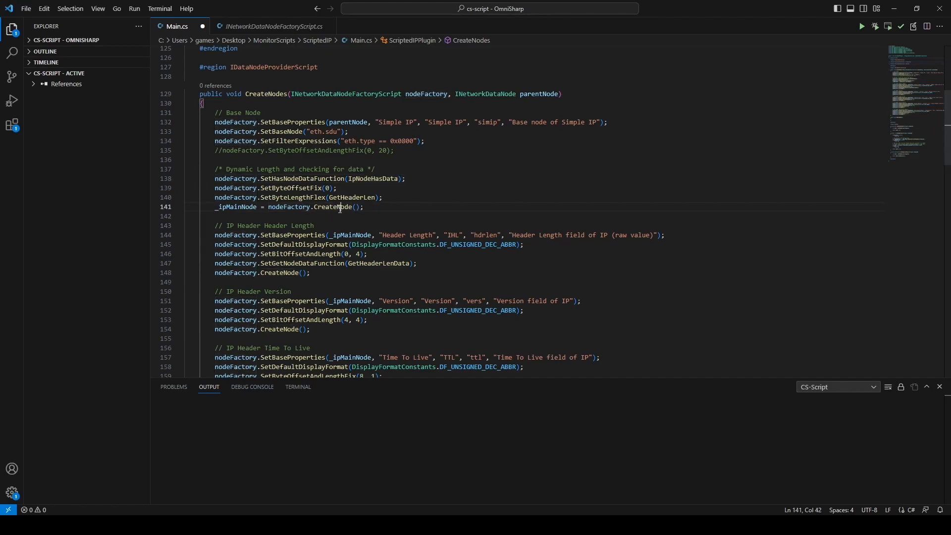
click(247, 208)
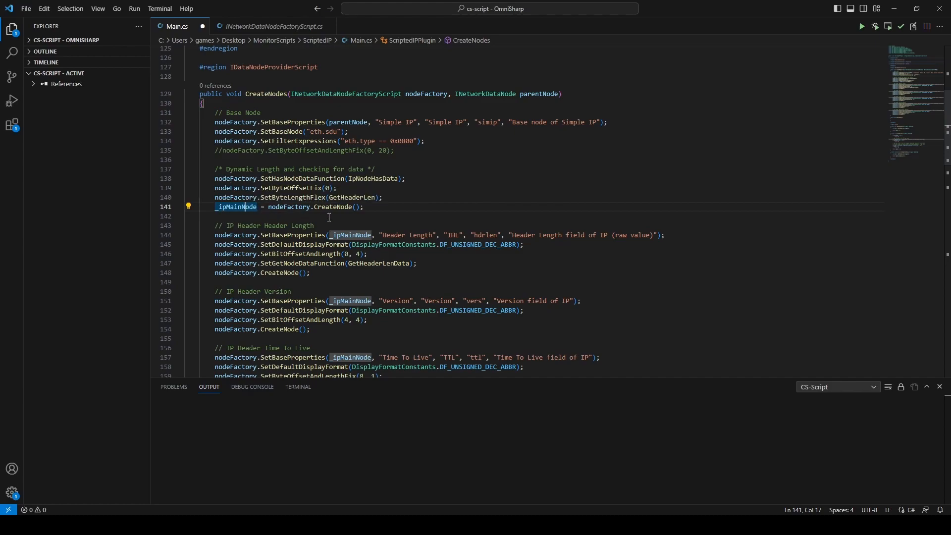
click(257, 272)
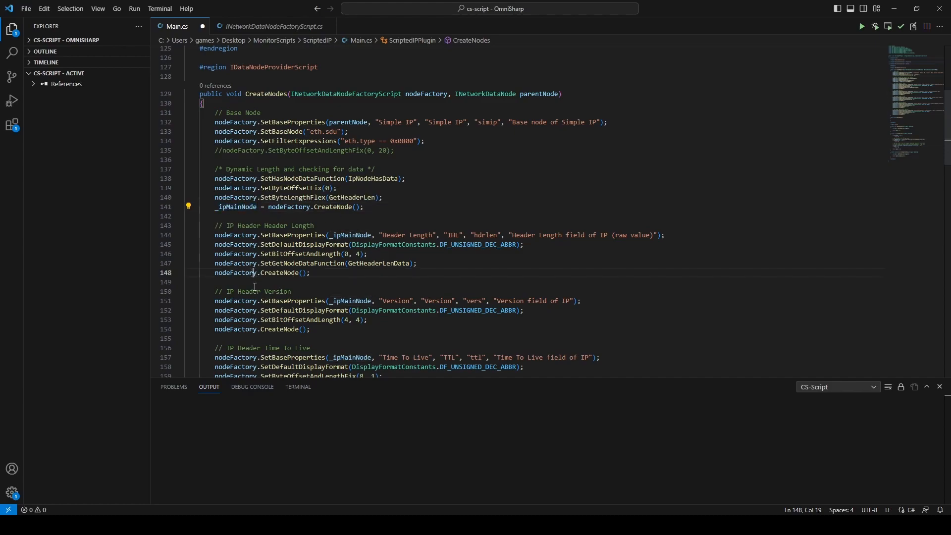
click(264, 329)
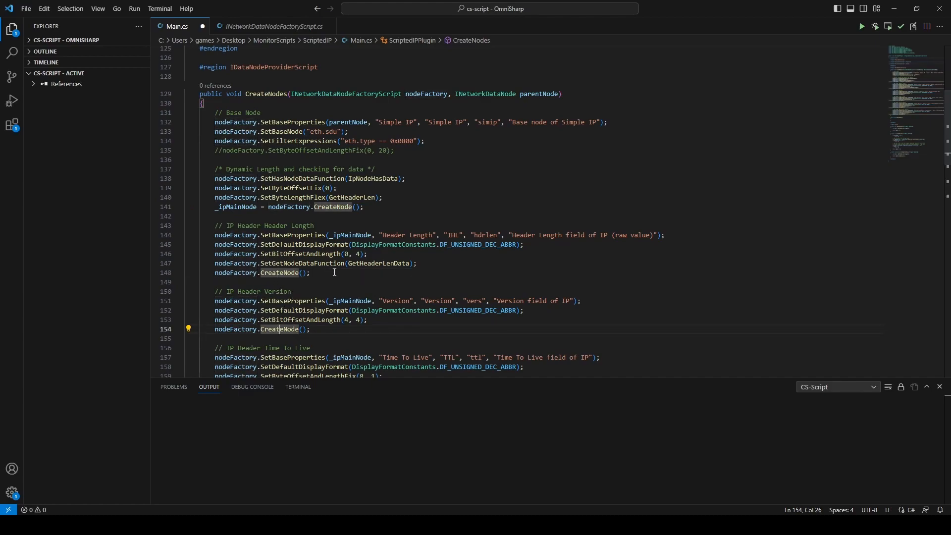
Step: Examine the Header Length node's definition and its default display format DF_UNSIGNED_DEC_ABBR
scroll(434, 259, down, 2)
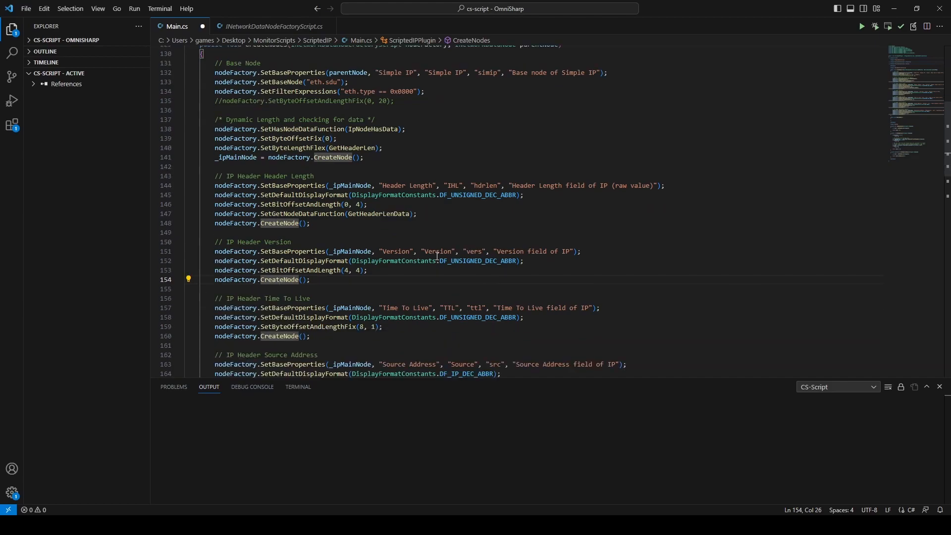
click(368, 148)
key(Up)
key(Up)
click(456, 149)
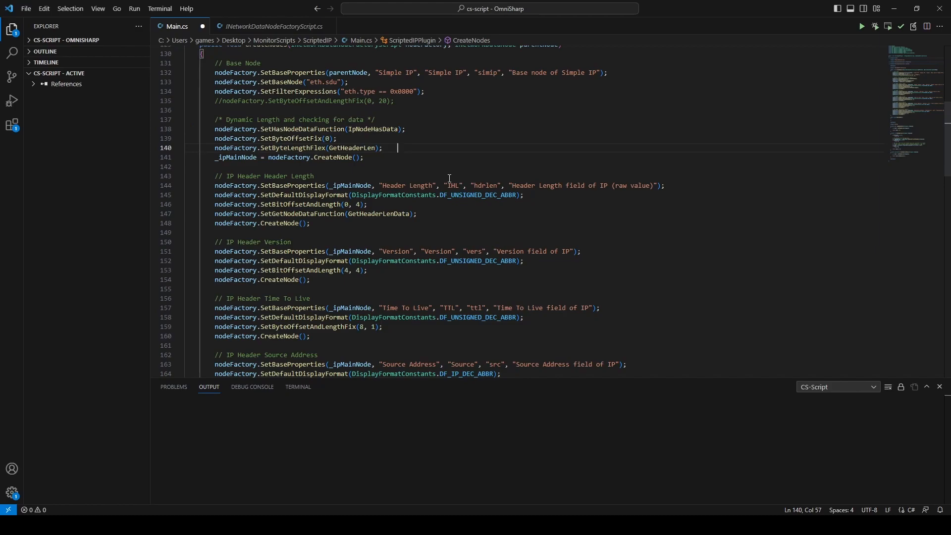
click(436, 213)
scroll(435, 208, down, 1)
click(276, 152)
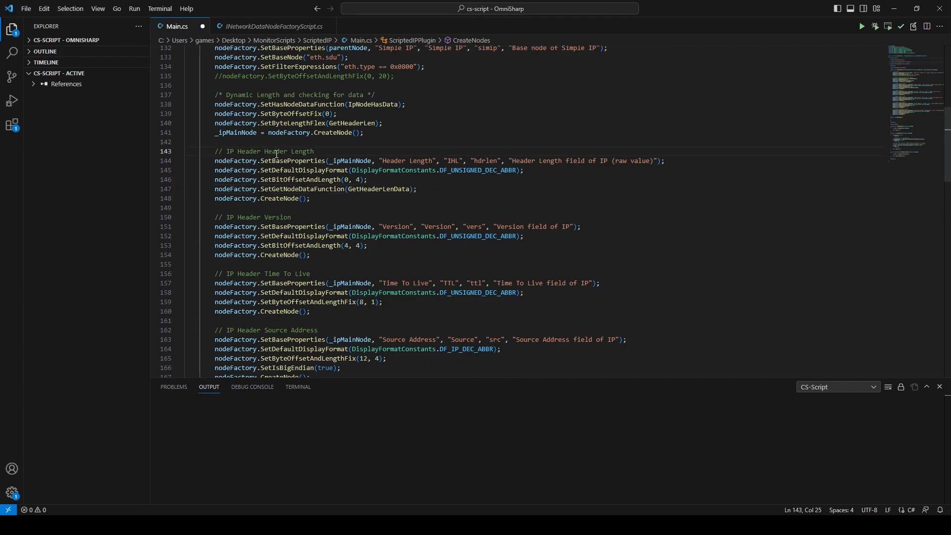
click(347, 170)
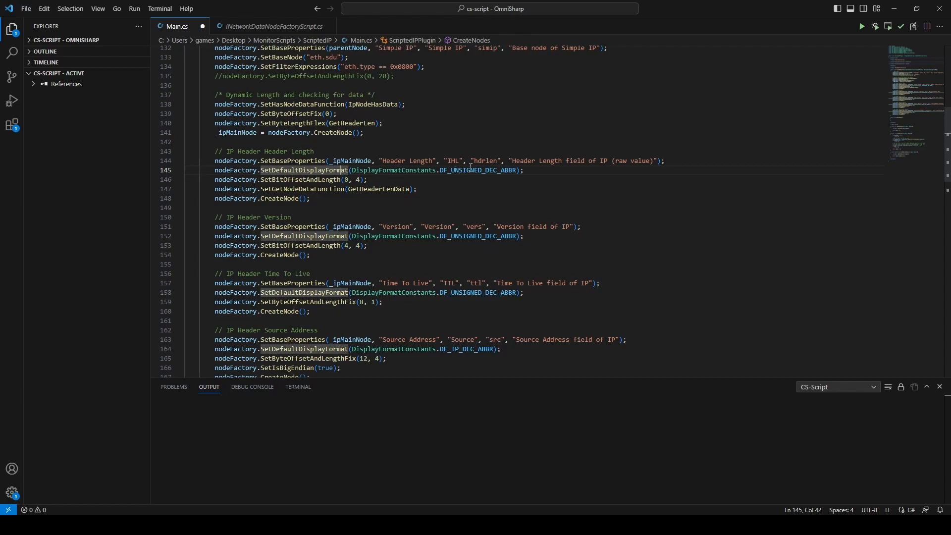
click(490, 170)
Step: Examine the Header Length node's SetGetNodeDataFunction call, its signature and its GetHeaderLenData argument
click(487, 187)
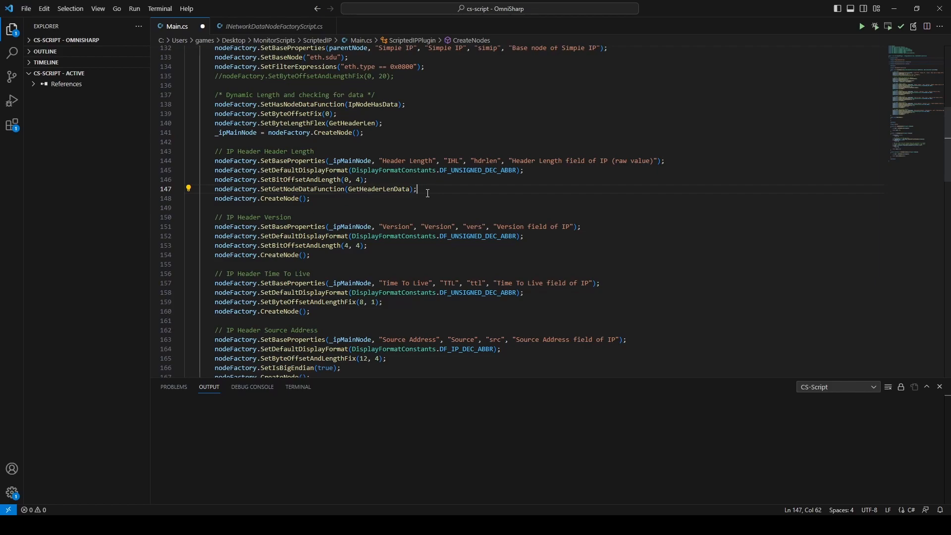
key(Left)
key(Left)
key(Left)
key(Left)
key(Left)
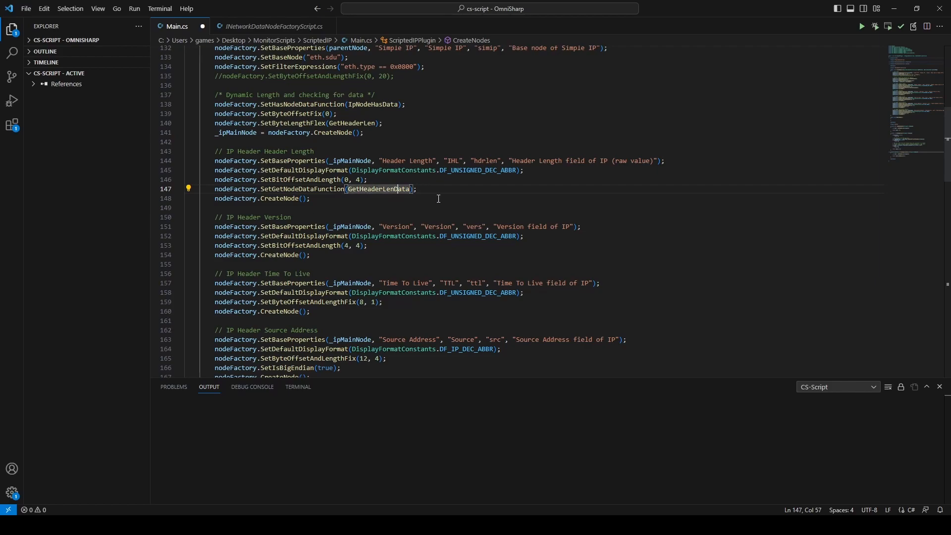
mouse_move(274, 194)
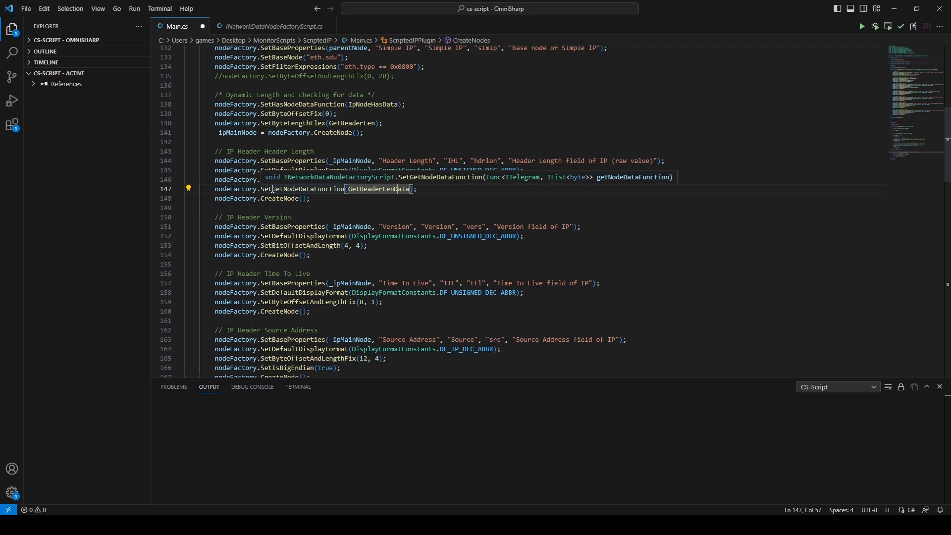
mouse_move(376, 190)
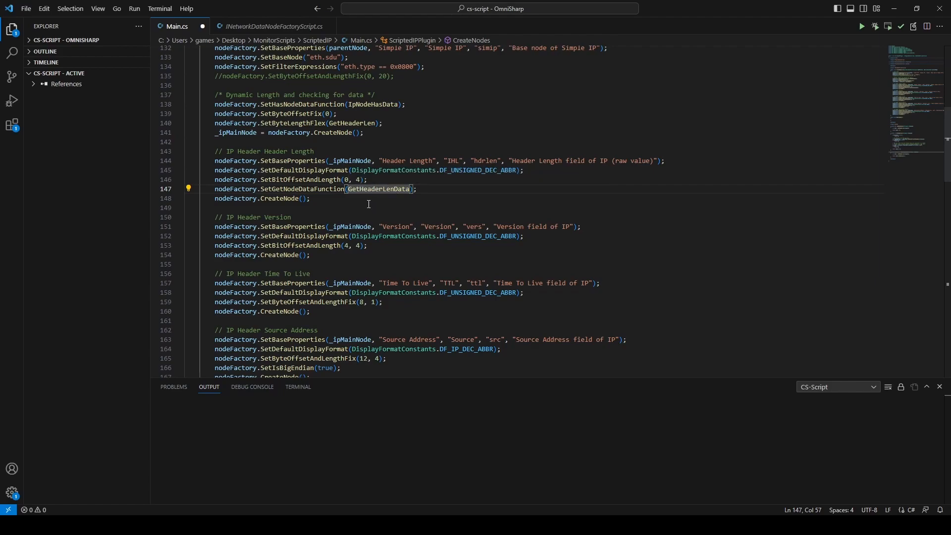
click(328, 189)
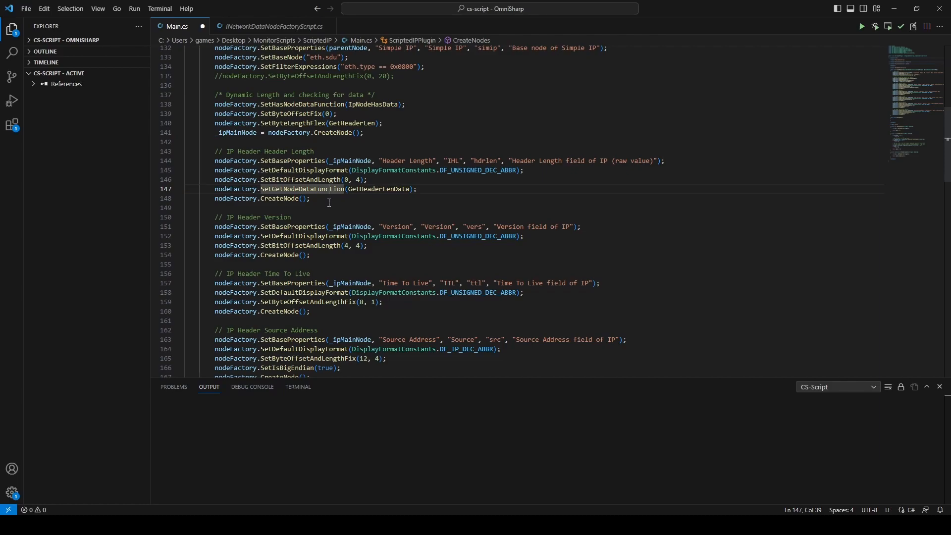
click(340, 198)
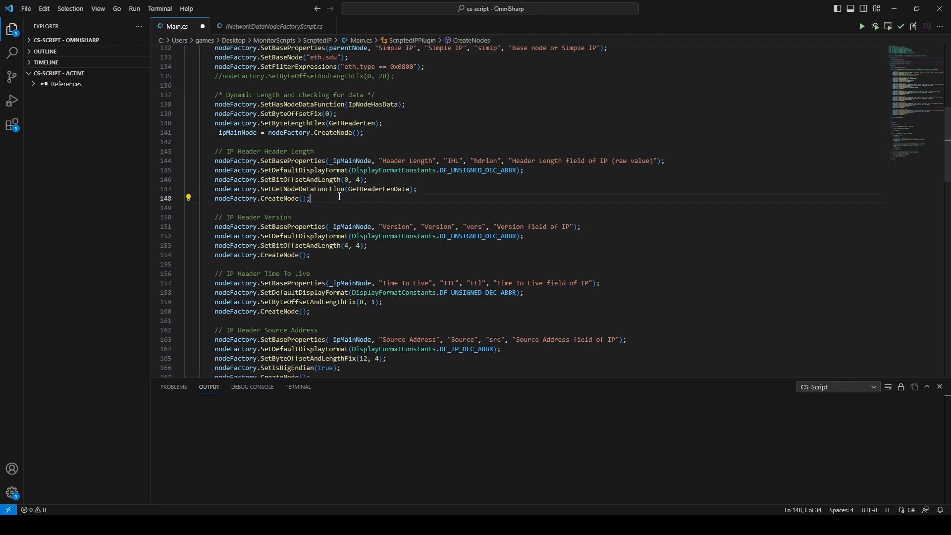
Step: Examine the Version node's base properties and its SetBitOffsetAndLength(4, 4) call
scroll(358, 198, down, 1)
click(398, 202)
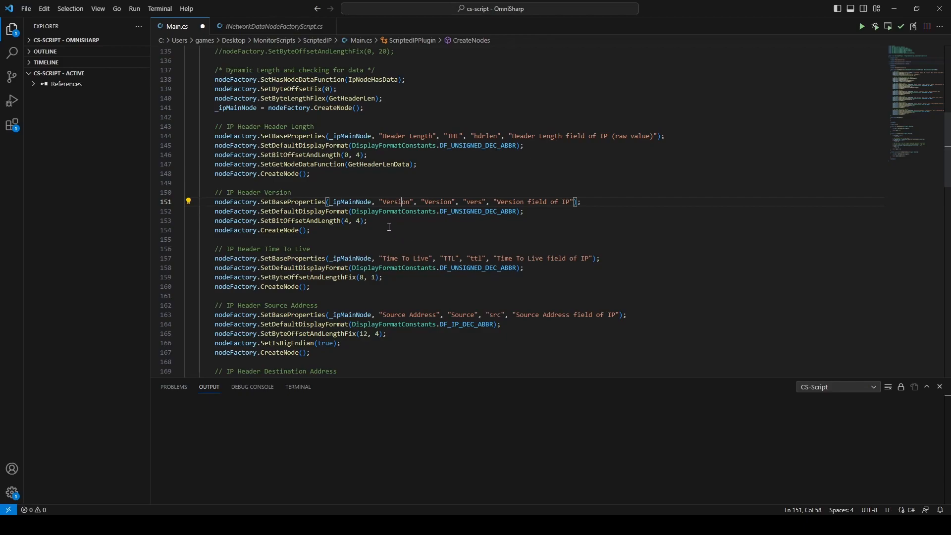
click(350, 223)
click(403, 221)
scroll(343, 212, down, 1)
click(300, 196)
drag(273, 197, 342, 197)
scroll(336, 226, down, 1)
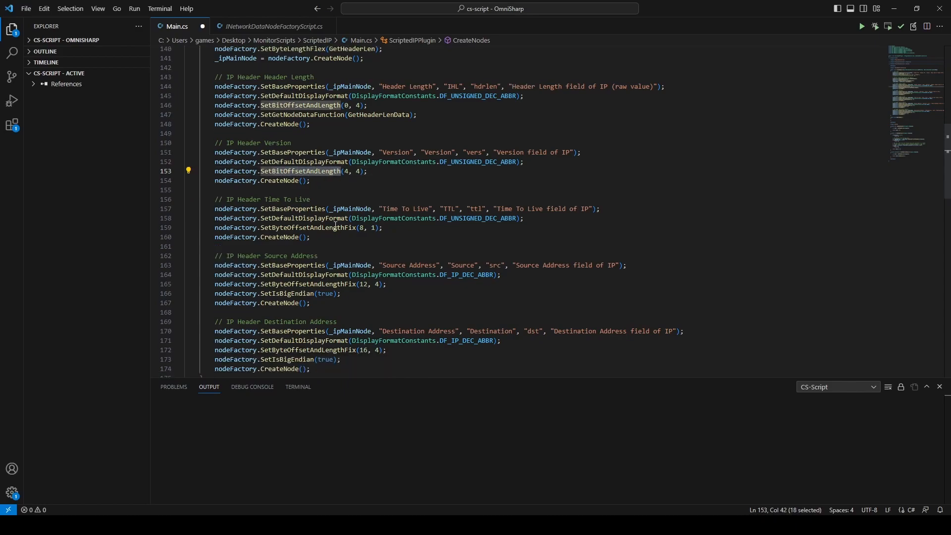
Step: Examine the Time To Live node's byte offset and display format, and the display format and SetIsBigEndian settings of the address nodes
click(296, 227)
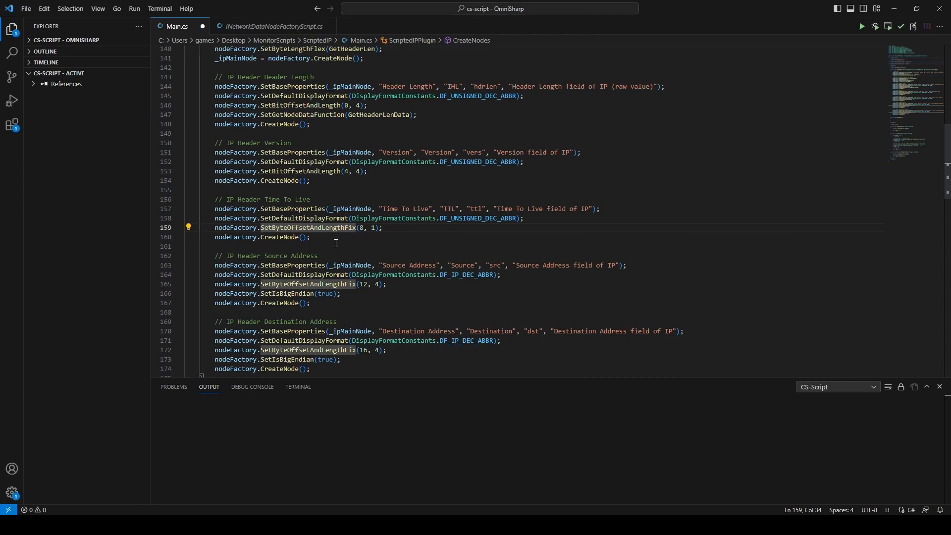
scroll(357, 233, down, 2)
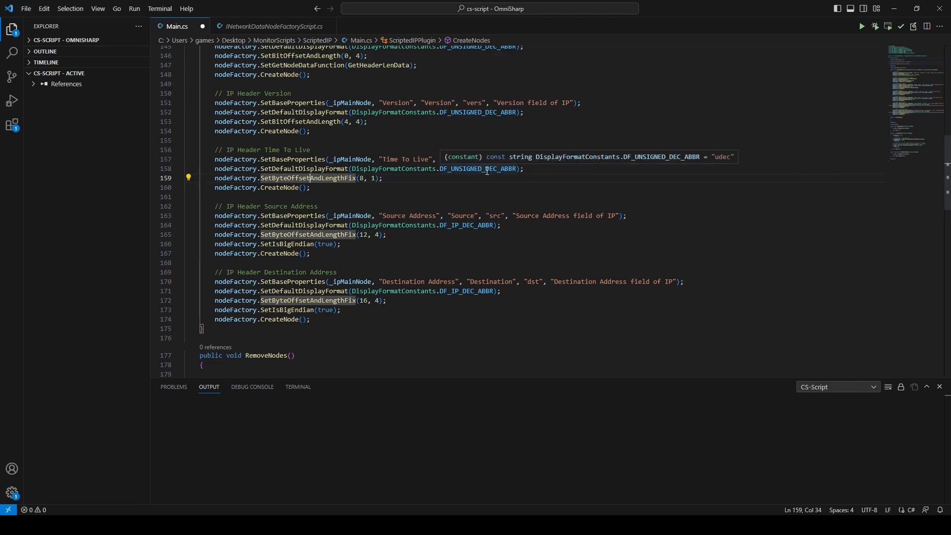
click(517, 169)
double_click(463, 225)
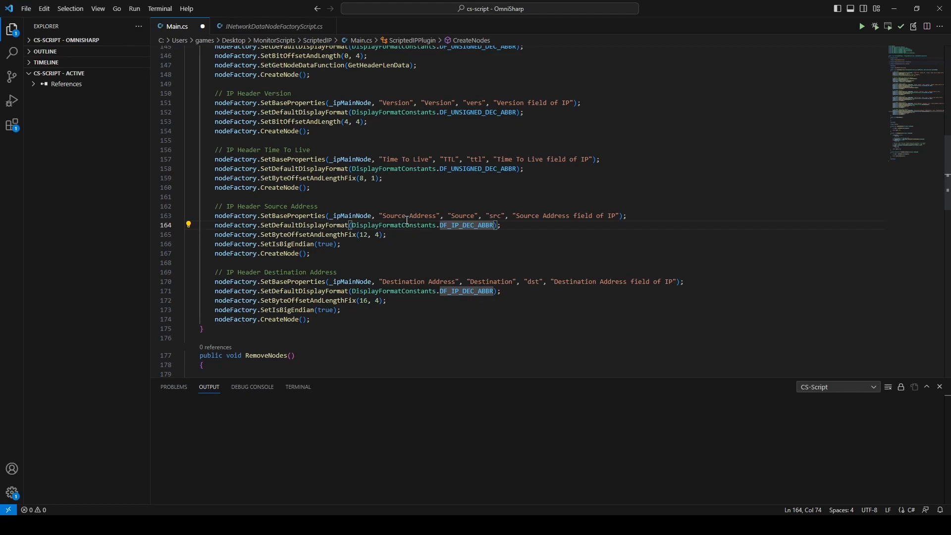
click(410, 281)
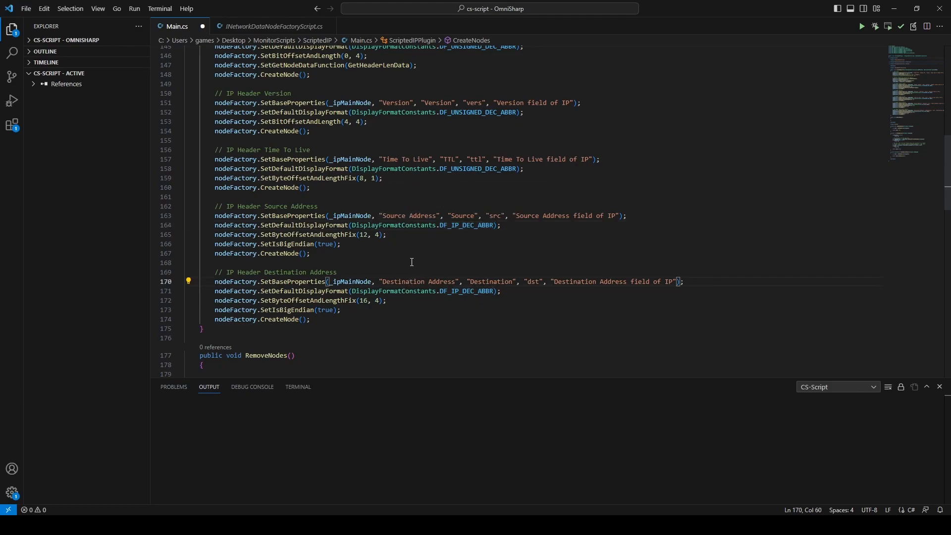
click(303, 244)
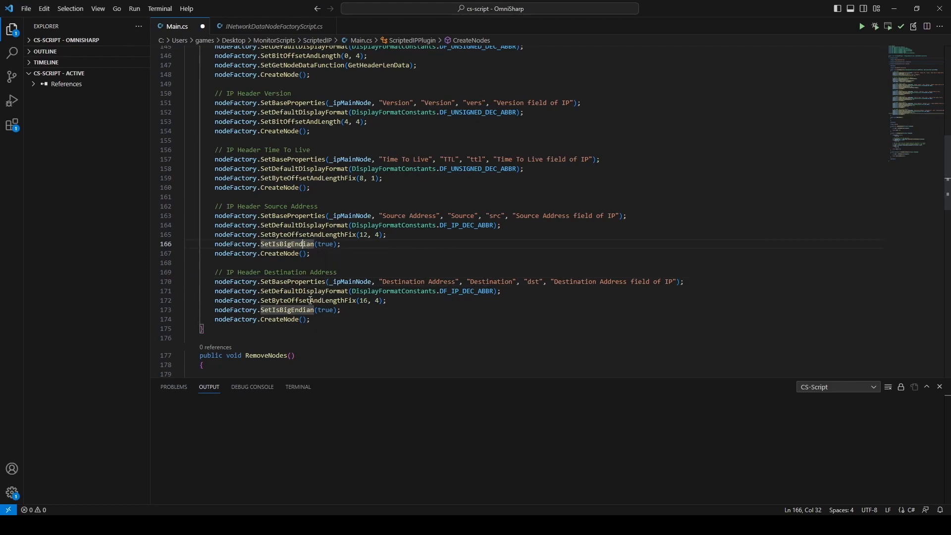
Step: Go to the definition of GetHeaderLen from the base node's SetByteLengthFlex call and examine how it gets ipNodeOffset via GetByteOffsetOfNodeData
click(354, 245)
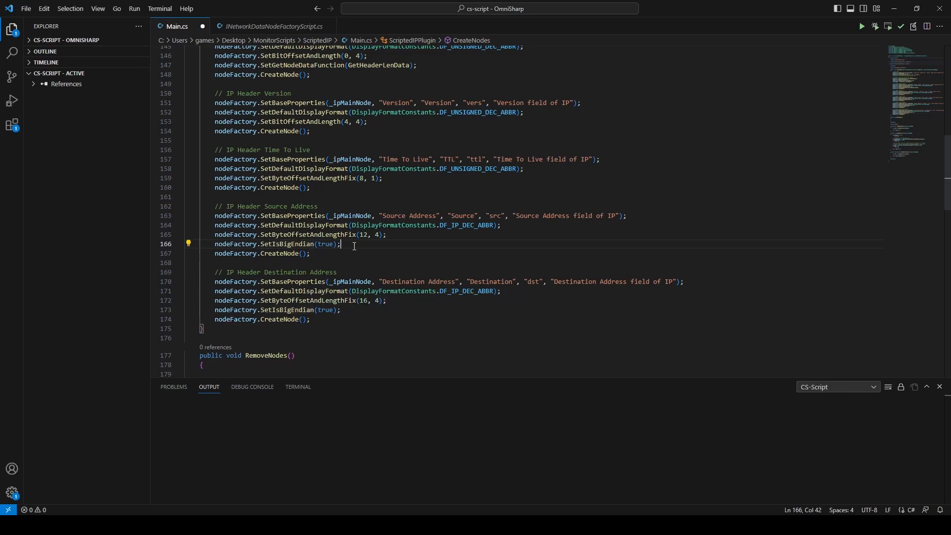
scroll(436, 249, up, 8)
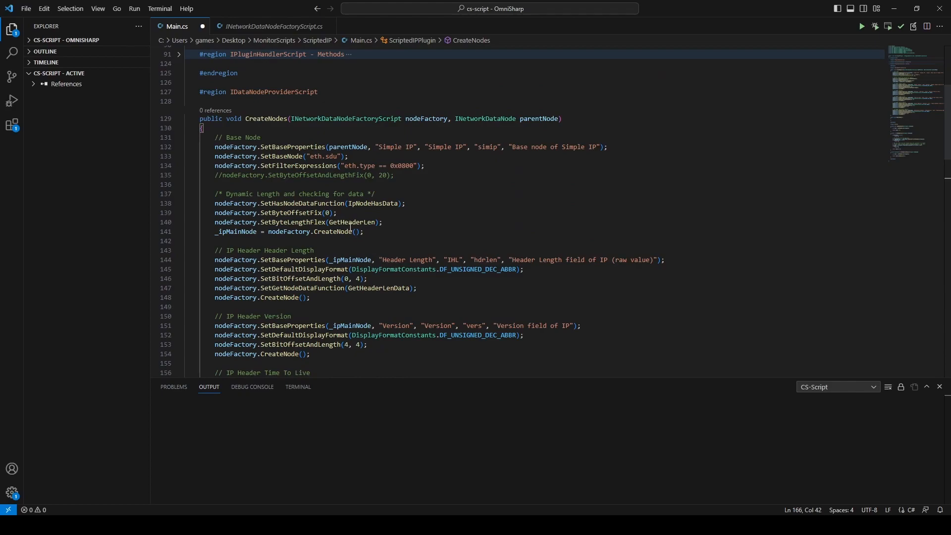
click(352, 222)
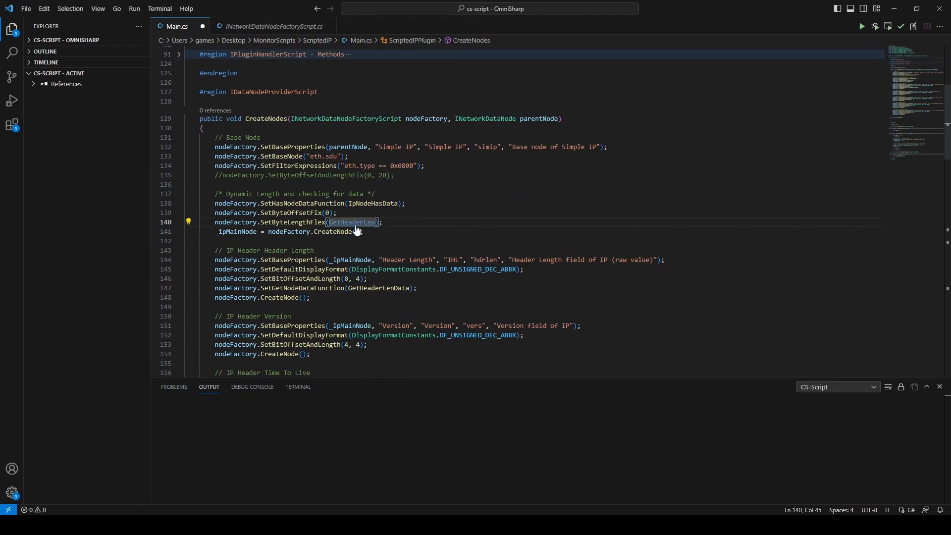
key(F12)
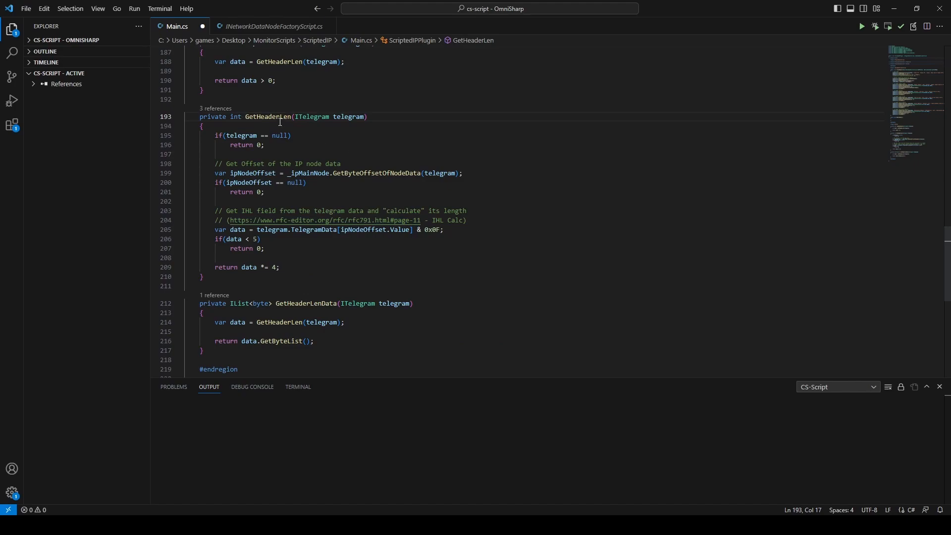
mouse_move(277, 118)
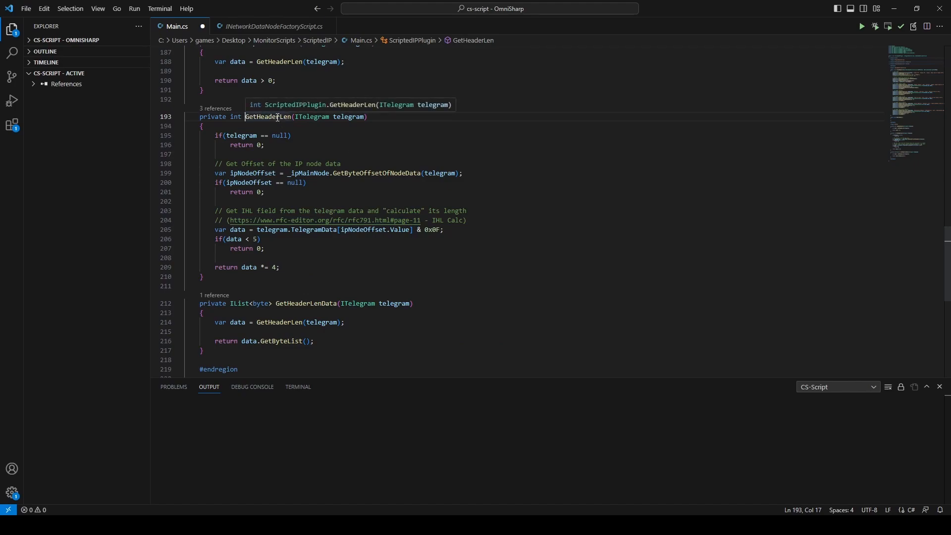
click(314, 173)
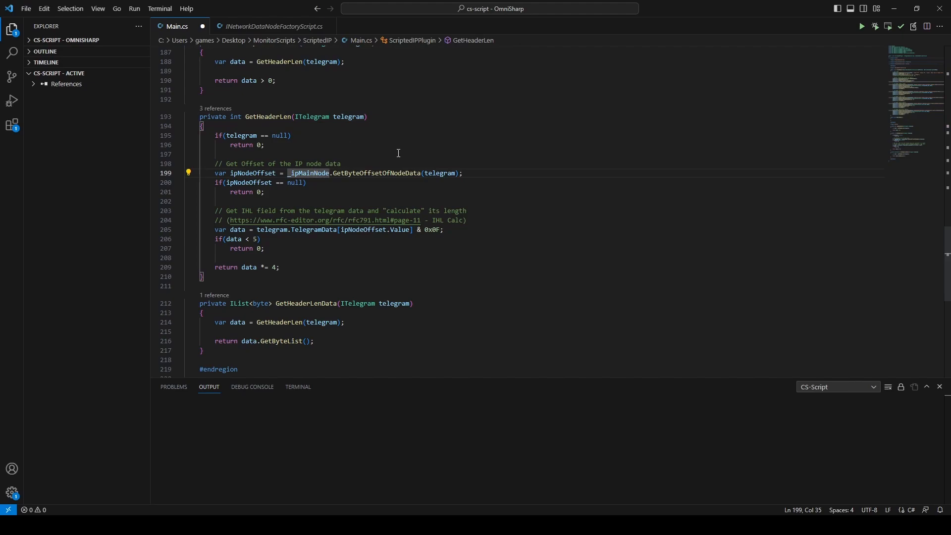
click(387, 173)
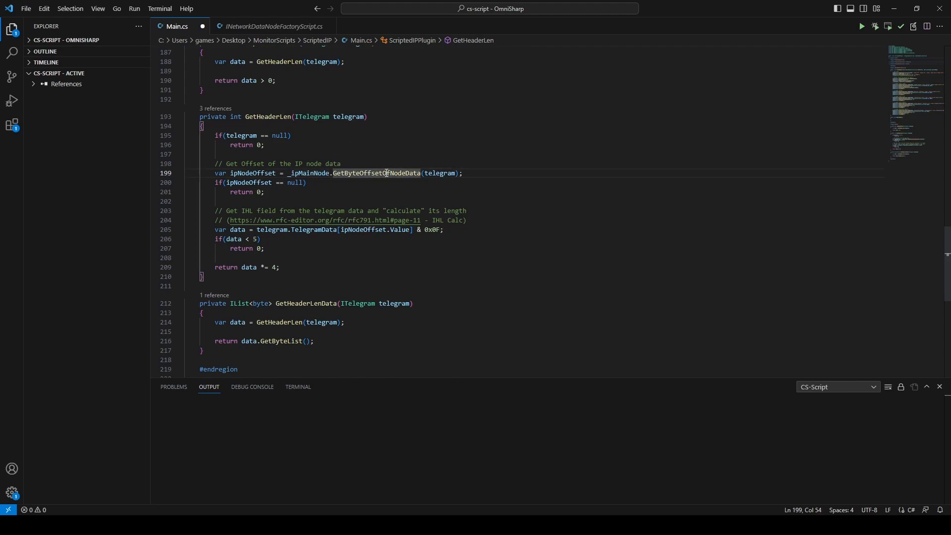
click(275, 174)
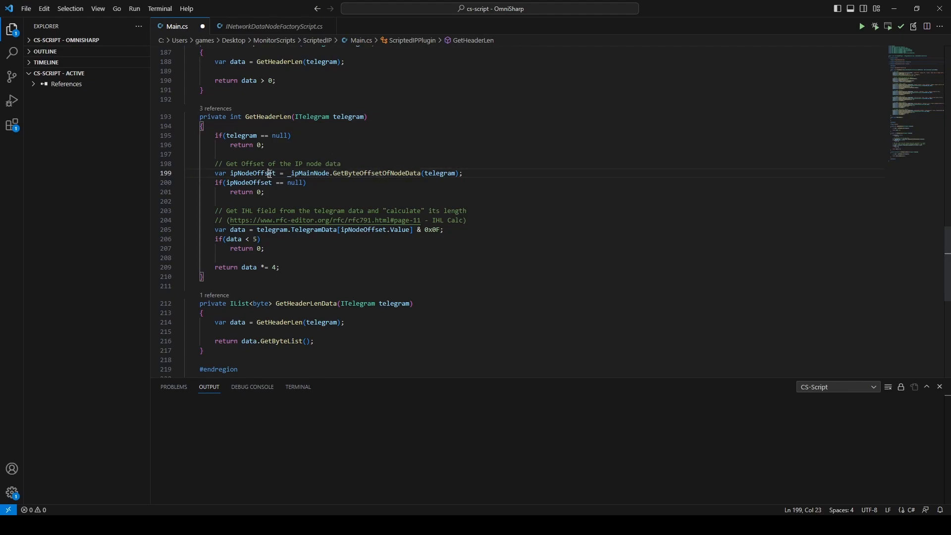
Step: Examine how GetHeaderLen reads the IHL byte at ipNodeOffset.Value, masks it with 0x0F and returns data *= 4
click(334, 230)
click(356, 231)
mouse_move(393, 230)
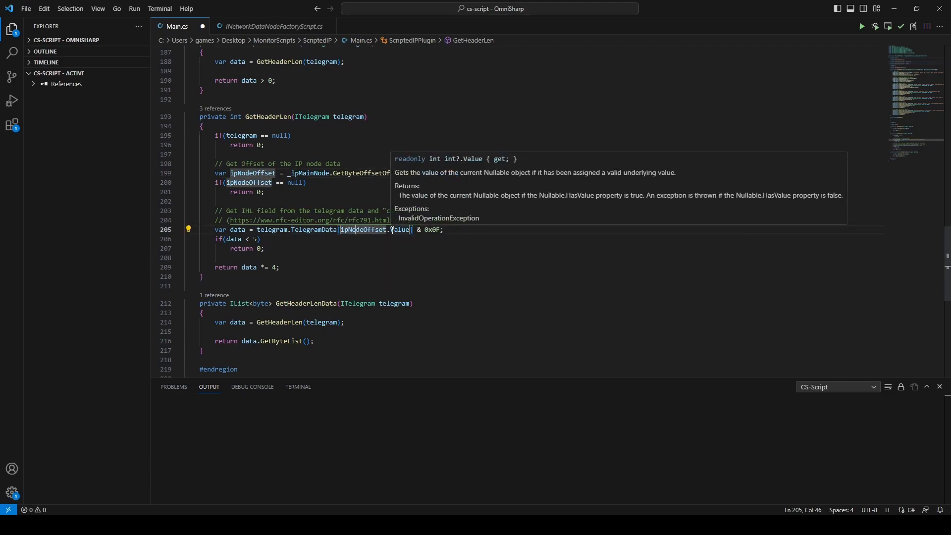
click(455, 232)
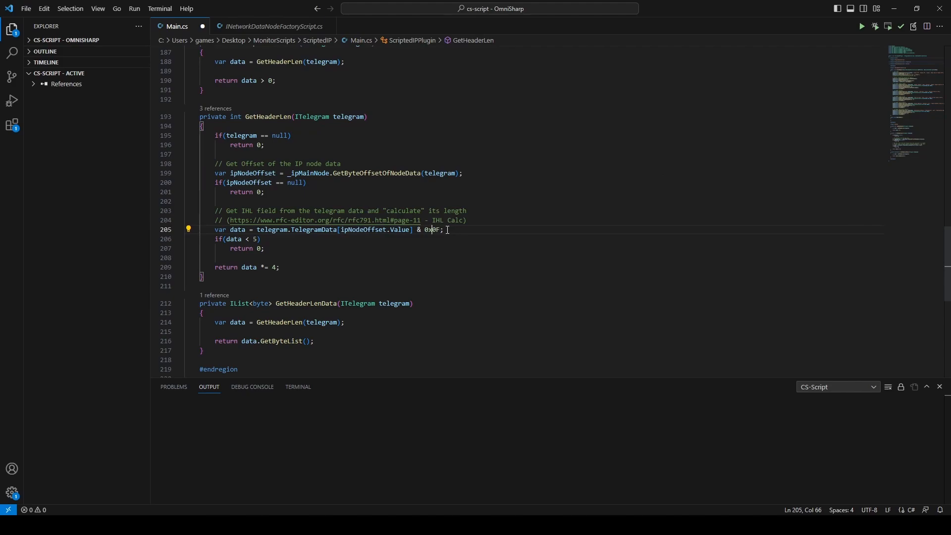
double_click(438, 232)
click(455, 231)
drag(278, 269, 242, 268)
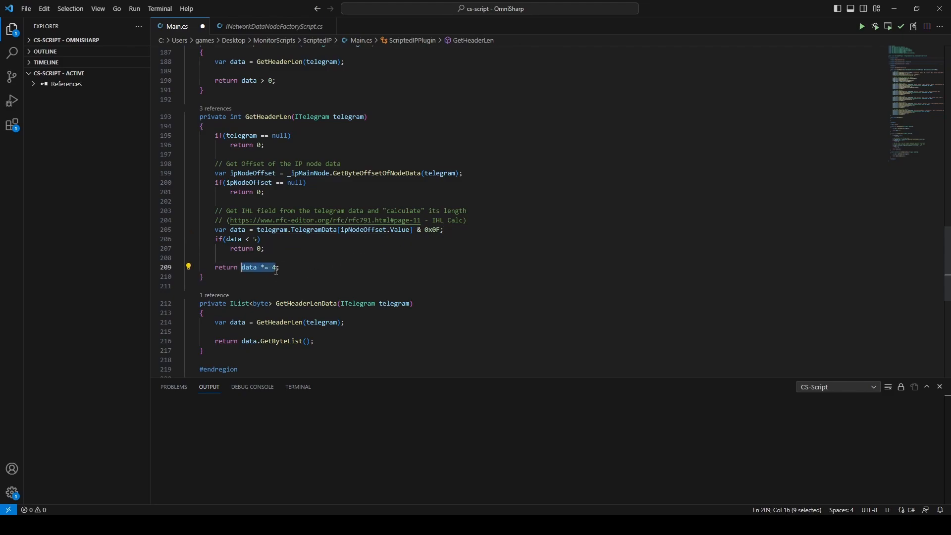
click(354, 264)
Step: Return to CreateNodes and examine the base node's SetByteLengthFlex call with its GetHeaderLen argument
scroll(375, 259, up, 20)
click(345, 214)
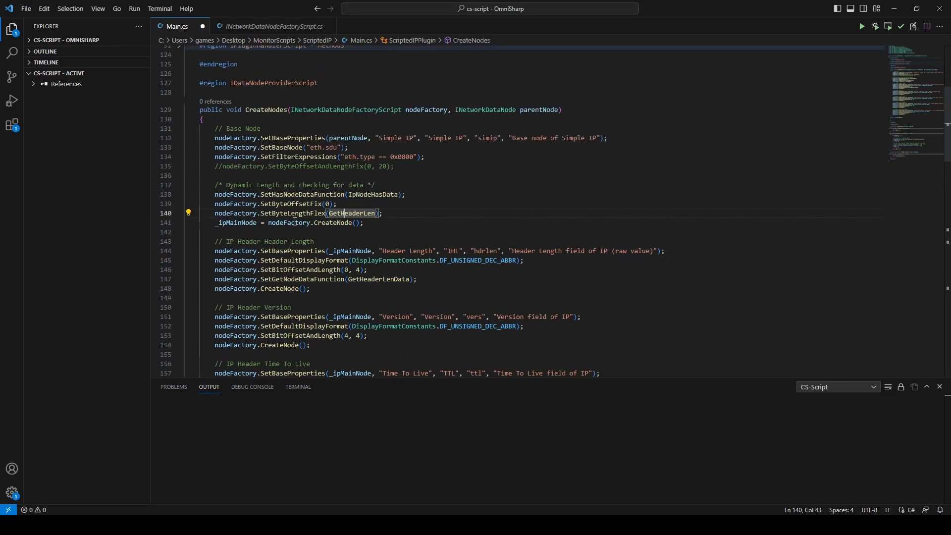
click(299, 214)
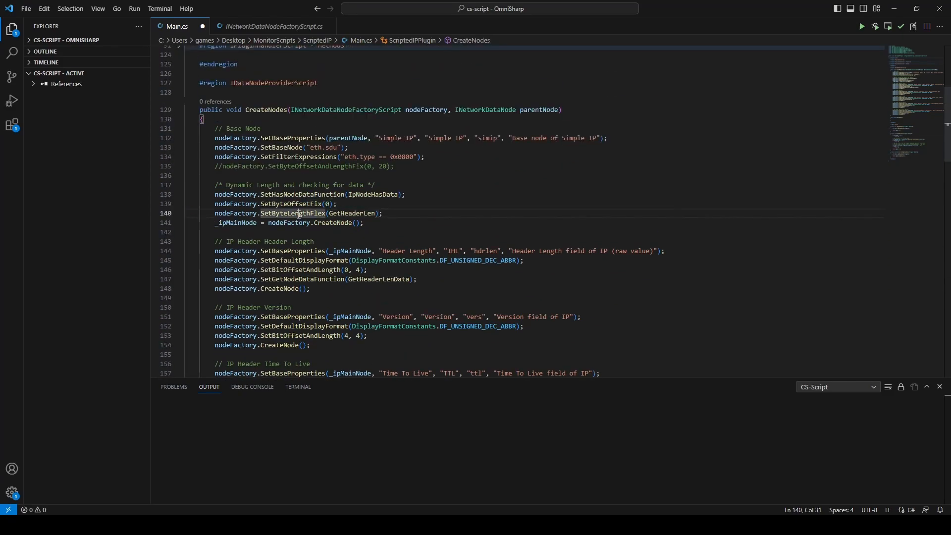
click(387, 215)
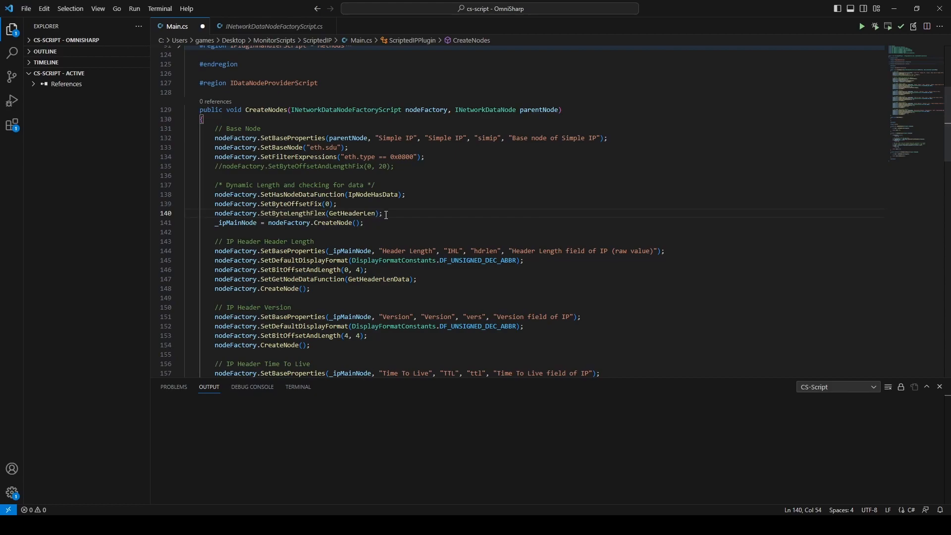
Step: Go to the definition of GetHeaderLenData from the Header Length node's SetGetNodeDataFunction call and examine its use of GetHeaderLen
scroll(407, 243, down, 1)
click(337, 255)
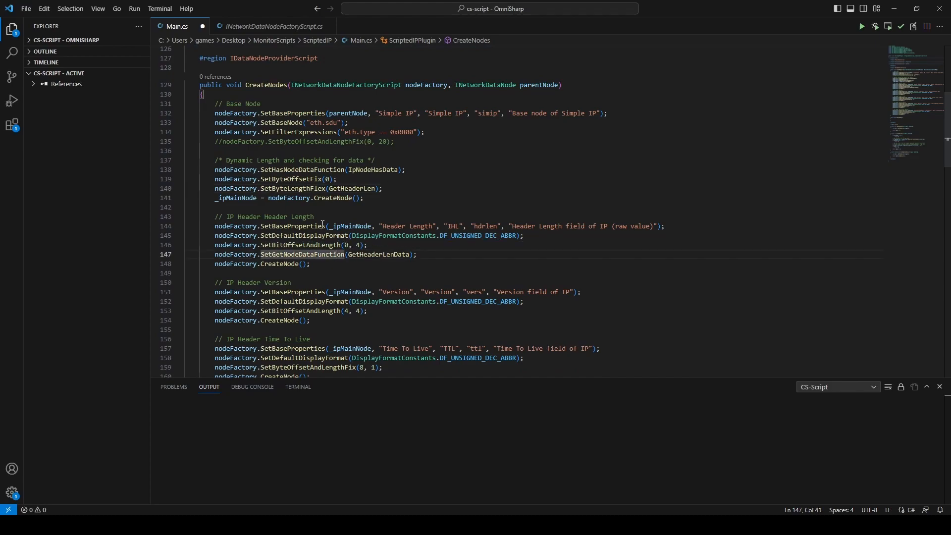
ctrl+click(376, 256)
scroll(347, 226, up, 1)
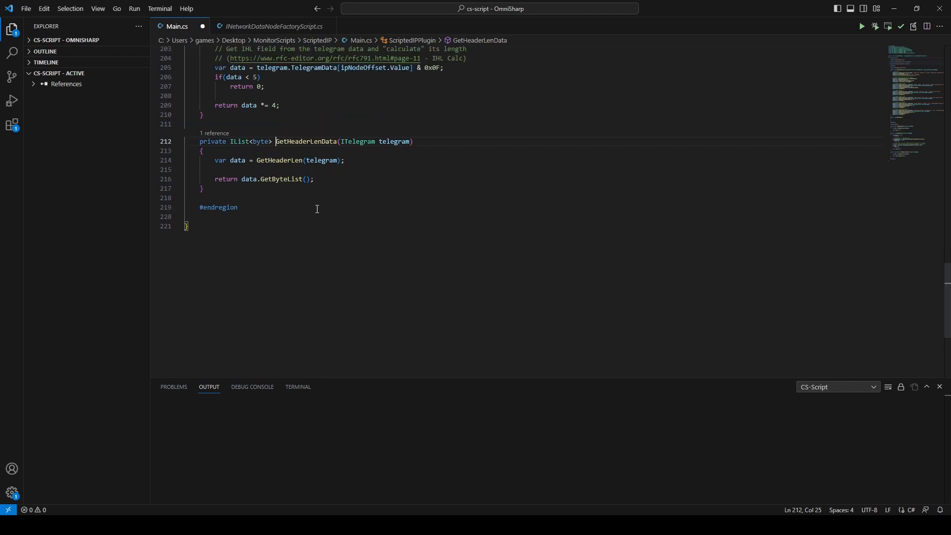
click(284, 162)
scroll(378, 205, up, 4)
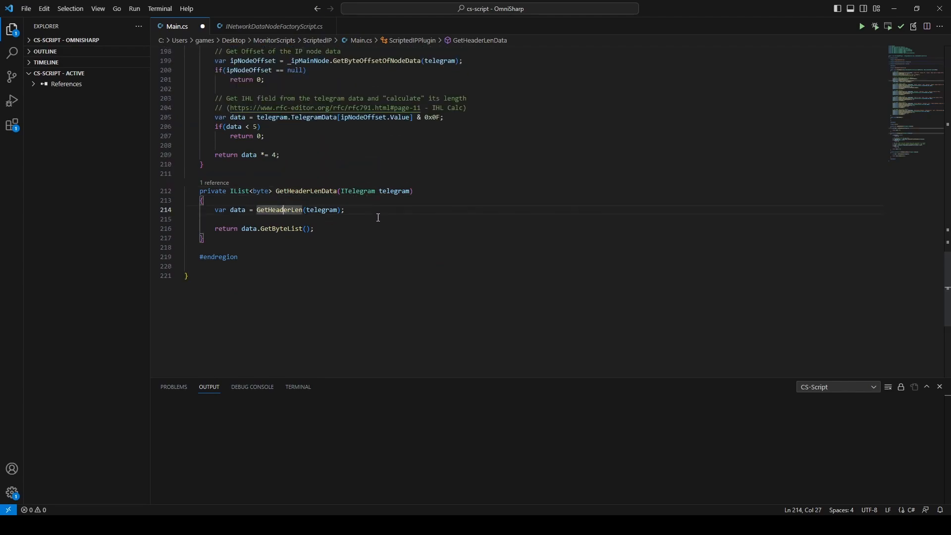
scroll(310, 119, up, 1)
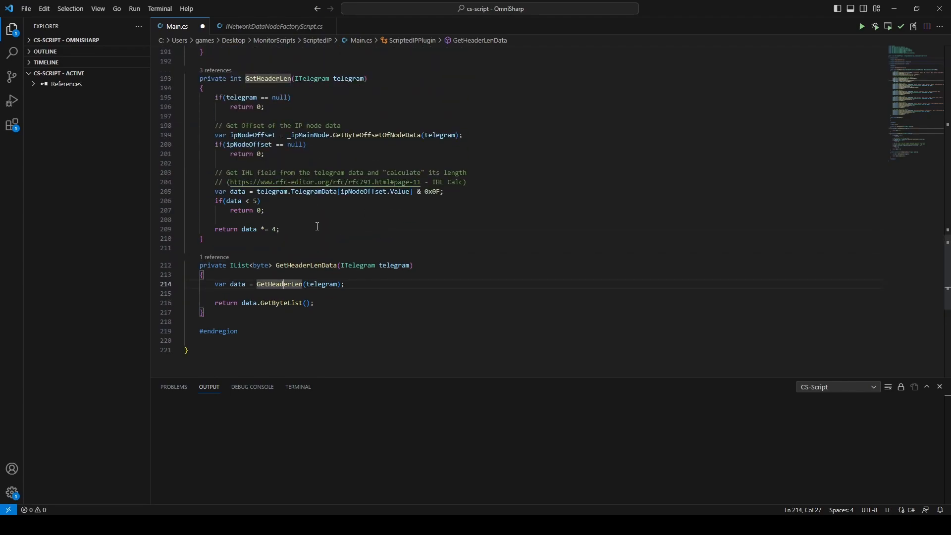
Step: Examine GetHeaderLenData's GetByteList return against GetHeaderLen's data *= 4 expression, and return to the CreateNodes method
scroll(317, 226, down, 1)
click(295, 278)
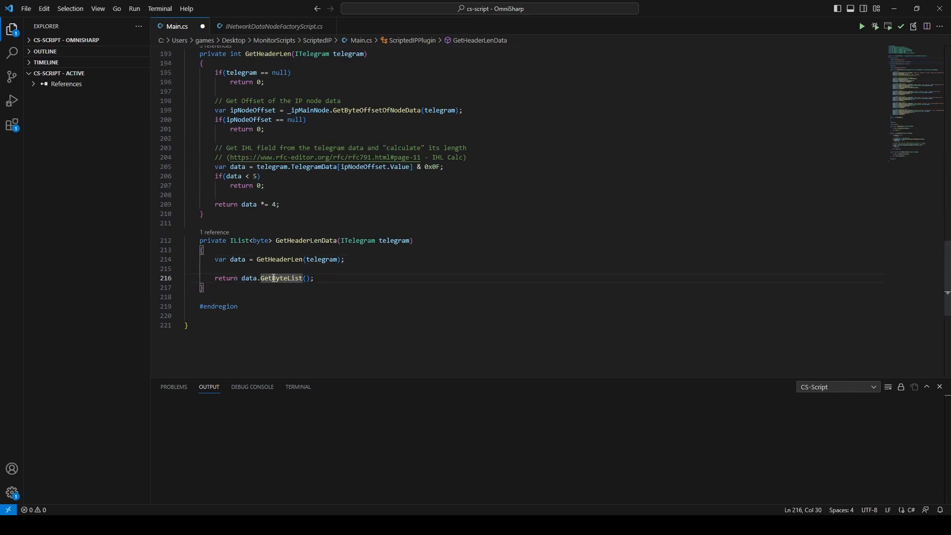
drag(278, 207, 243, 205)
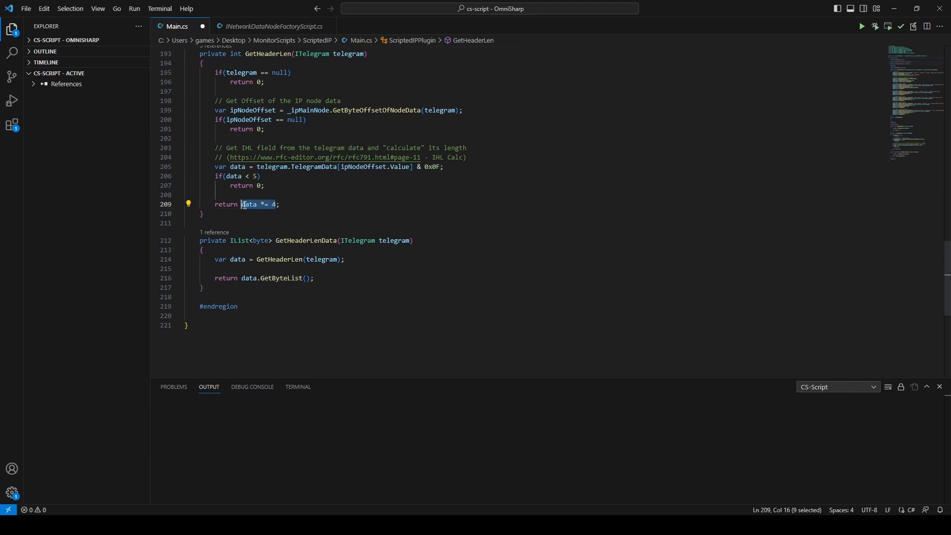
click(395, 268)
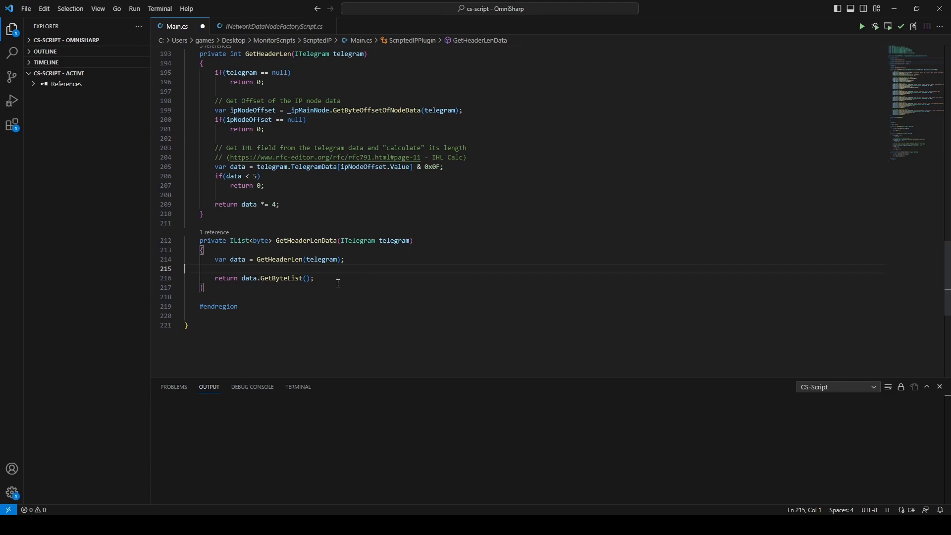
scroll(350, 286, up, 4)
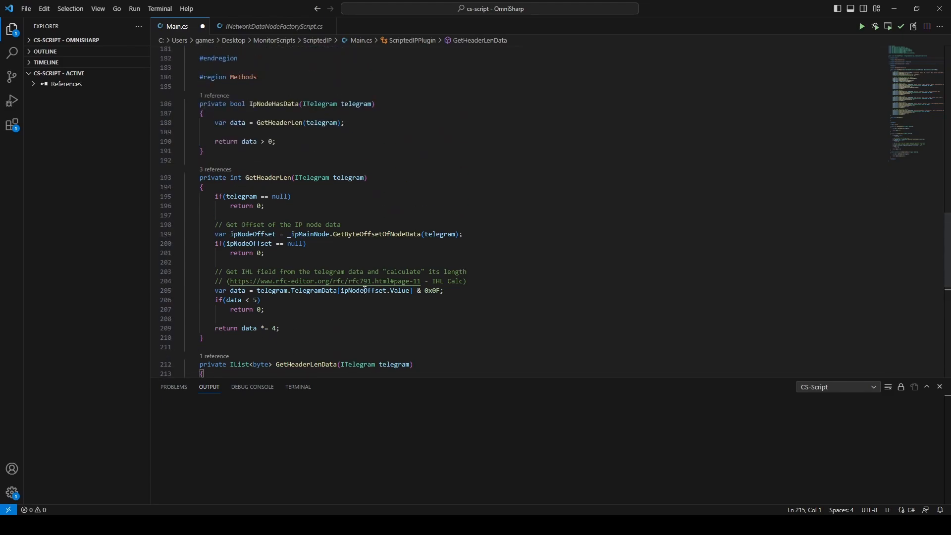
scroll(365, 291, up, 19)
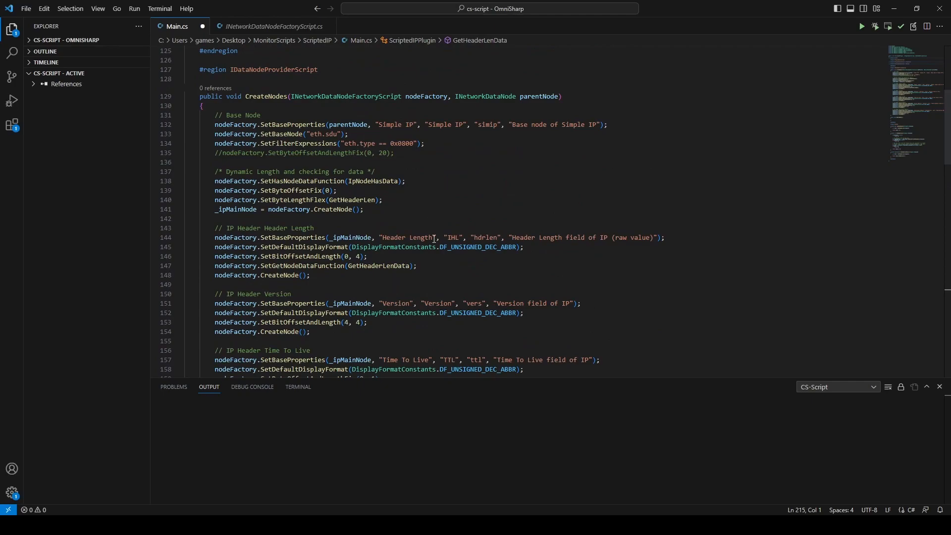
Step: Switch to IC-Monitor and open the capture file getting_started_protocols.pcapng
key(alt+Tab)
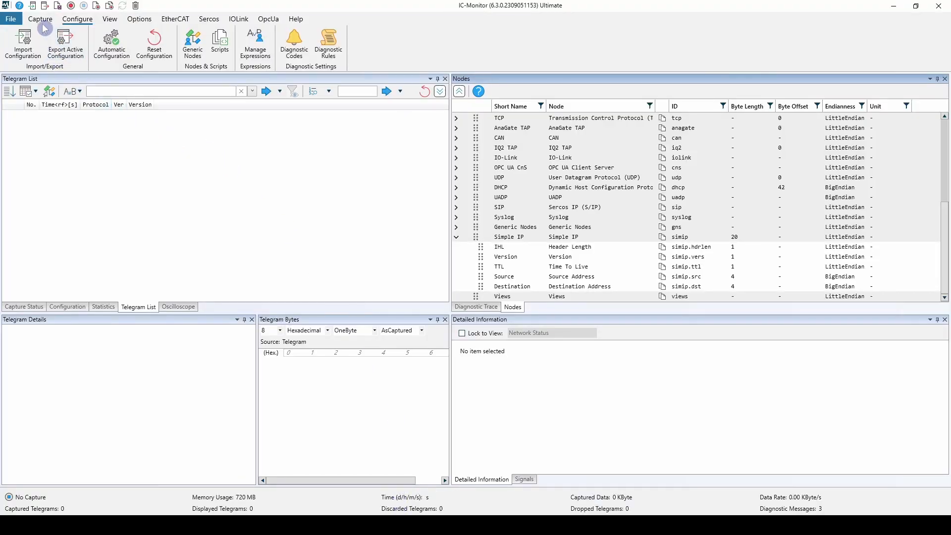
click(10, 18)
click(42, 84)
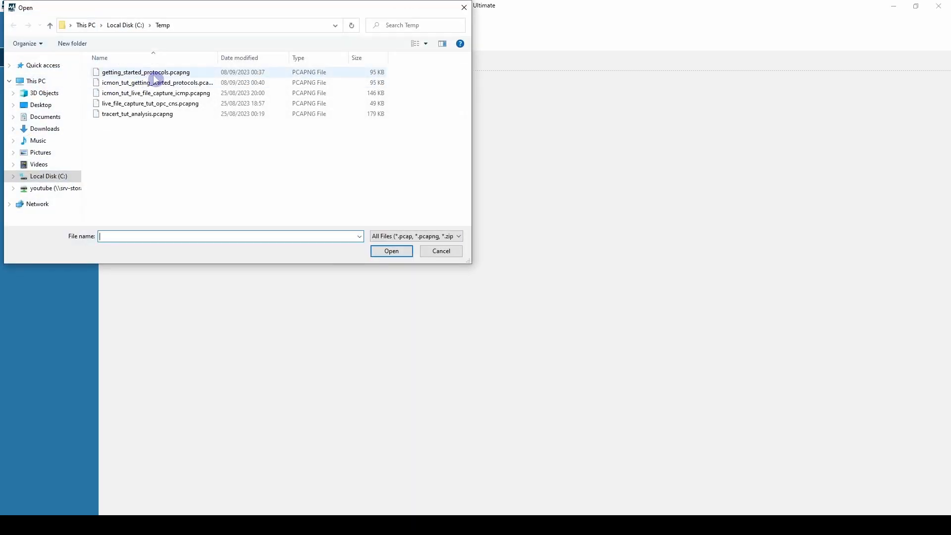
double_click(154, 73)
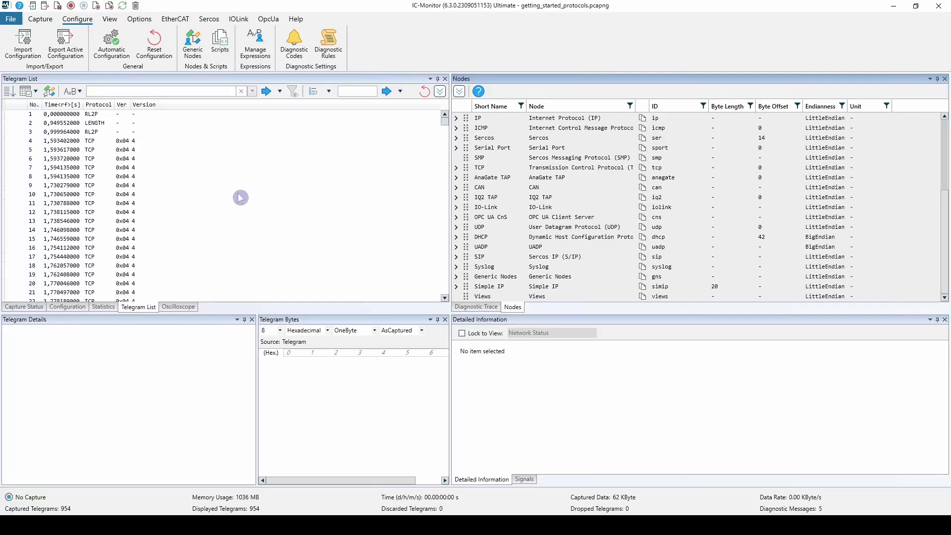
Step: Select telegram 4 and reset the telegram list's columns to their default set
click(94, 141)
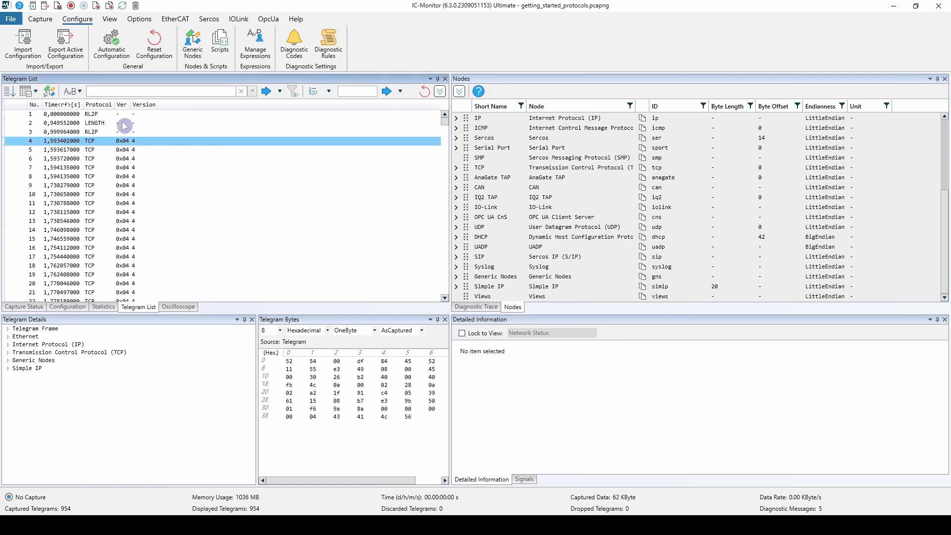
click(424, 96)
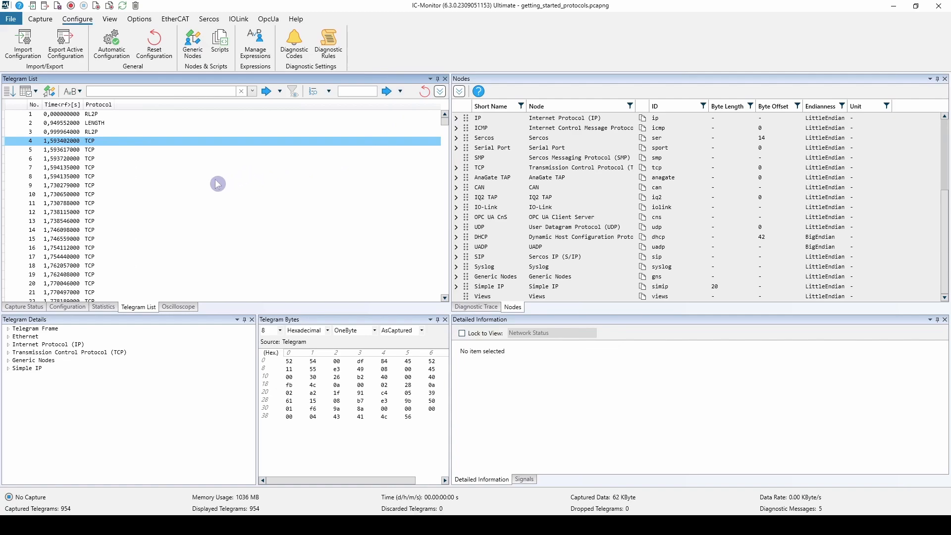
Step: Expand the Simple IP, Generic Nodes, Internet Protocol (IP) and IP Header entries in the details of telegram 4
click(8, 368)
click(8, 360)
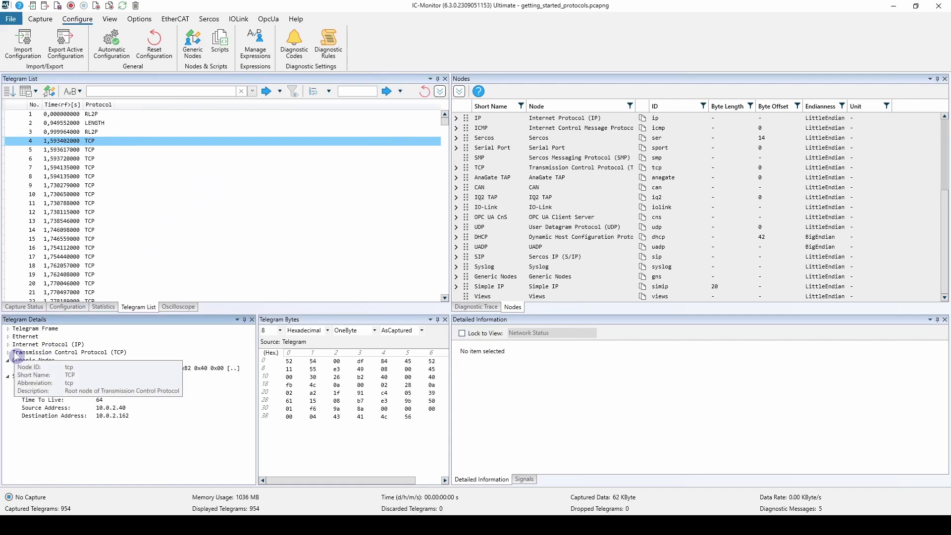
click(9, 346)
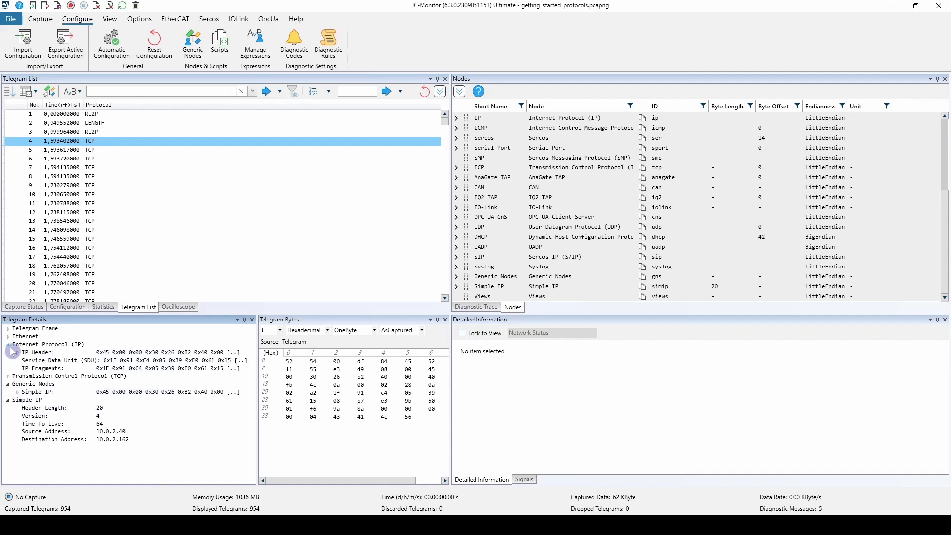
click(16, 353)
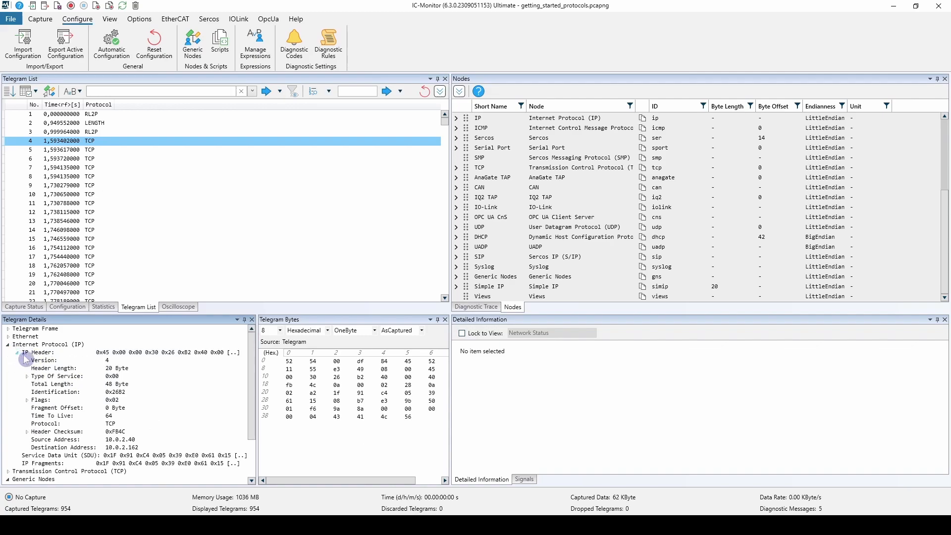
Step: Add the IP Header's Header Length, Time To Live and Source Address as telegram list columns, and narrow the Header Length column
drag(50, 371, 127, 124)
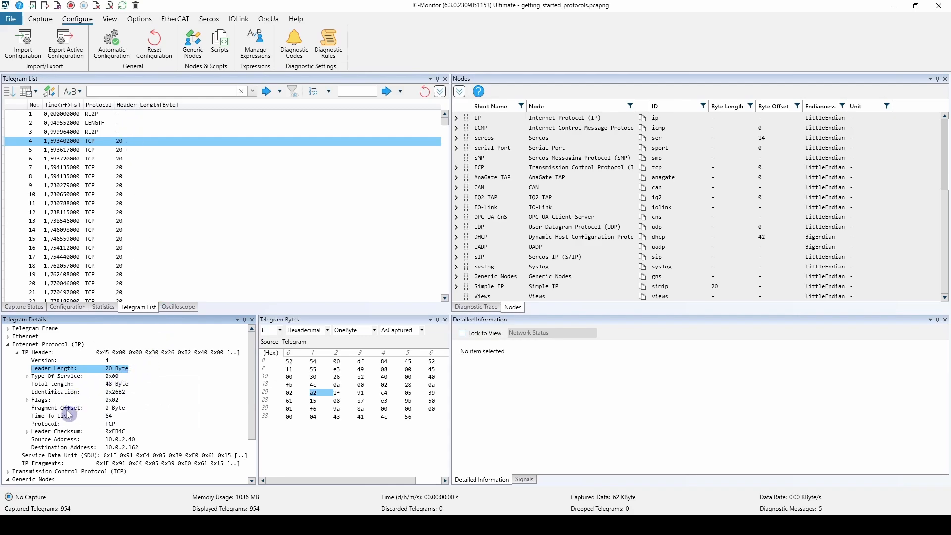
drag(58, 417, 165, 180)
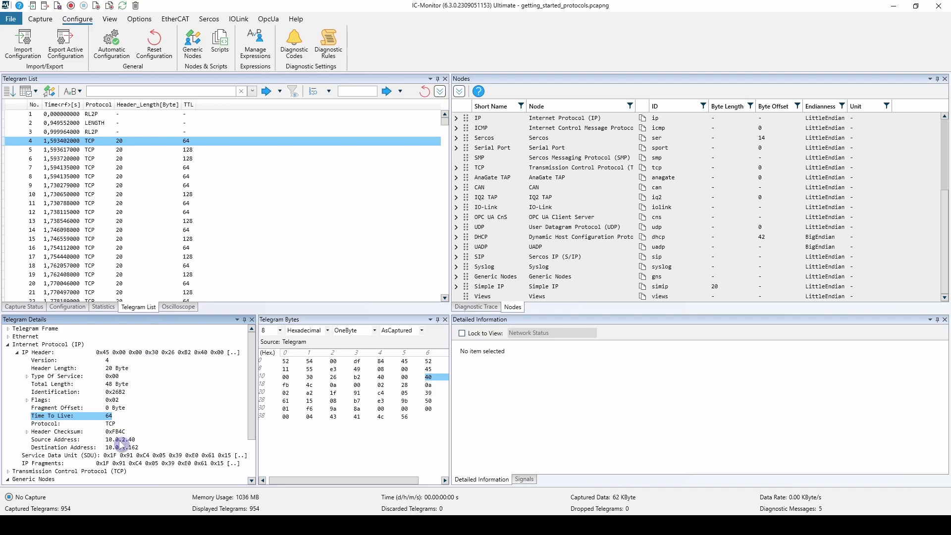
drag(121, 441, 224, 252)
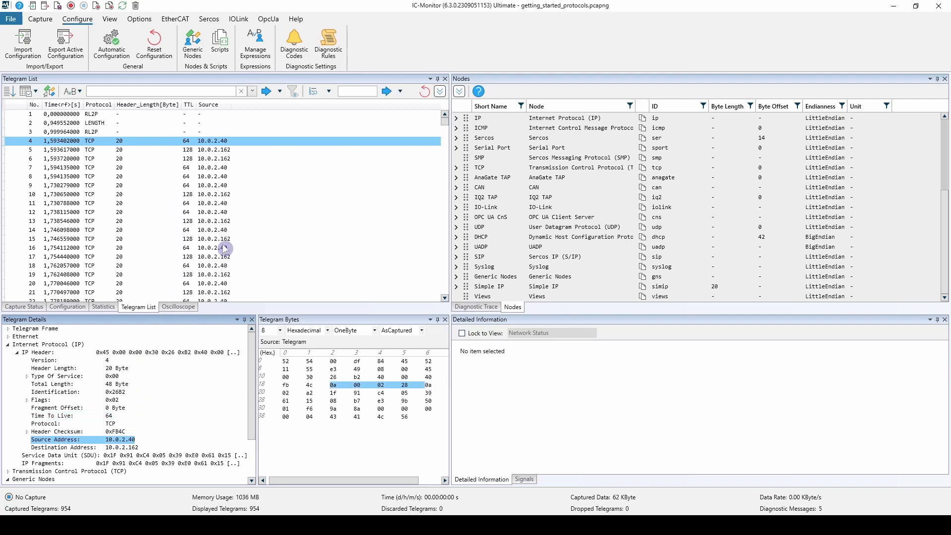
drag(182, 105, 131, 105)
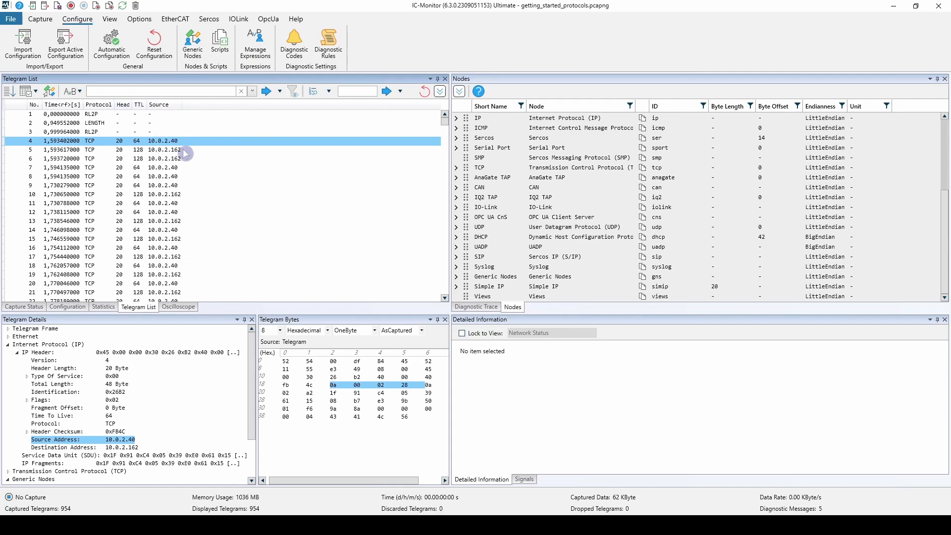
Step: Add the IHL, TTL and IP Source fields of Simple IP under Generic Nodes as telegram list columns, and narrow the Header Length column
click(8, 345)
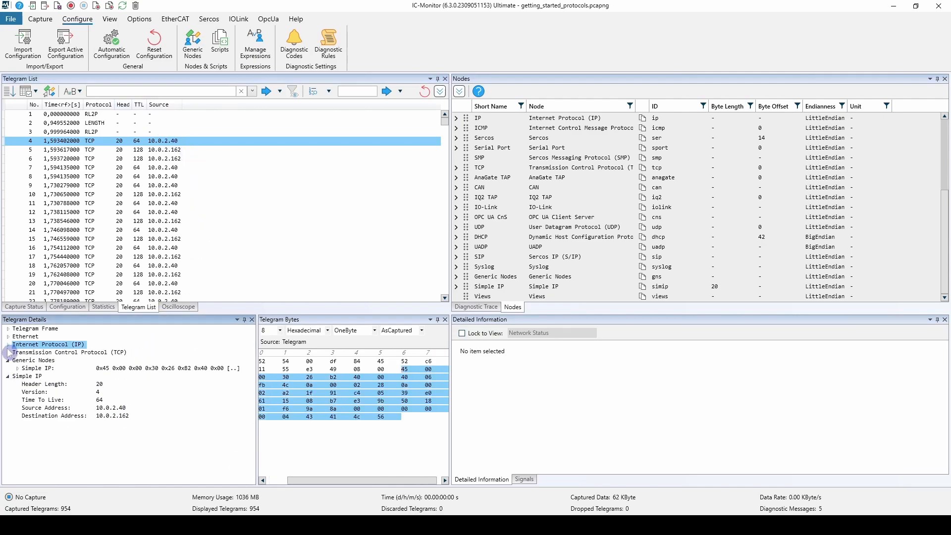
click(17, 369)
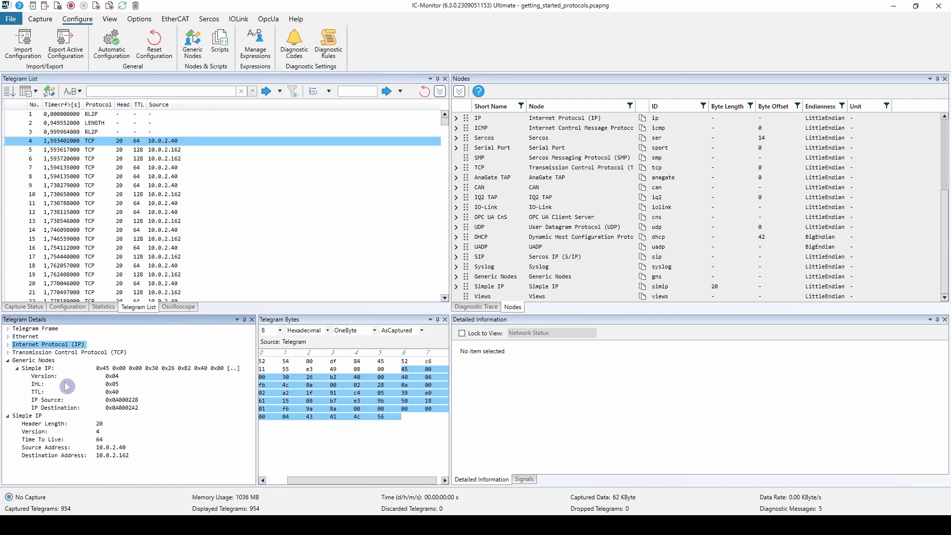
click(39, 384)
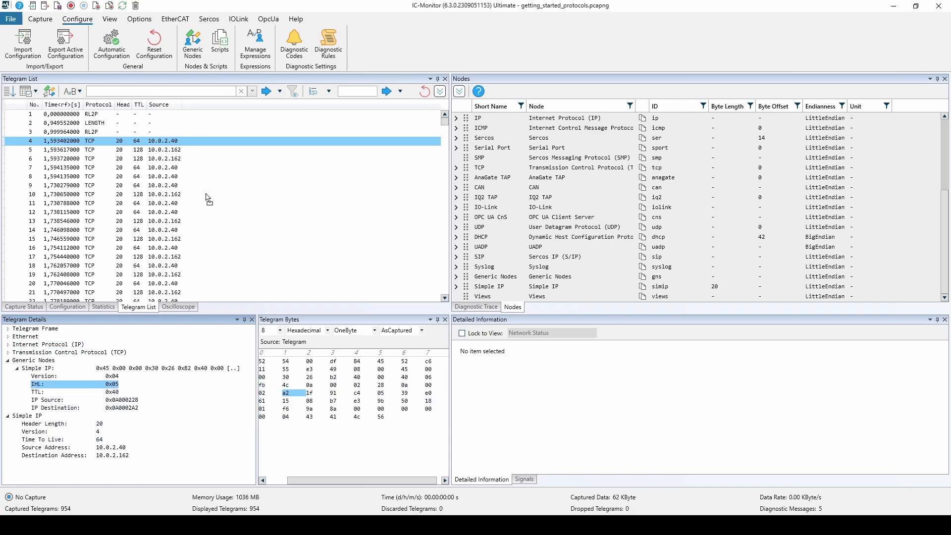
drag(205, 172, 200, 185)
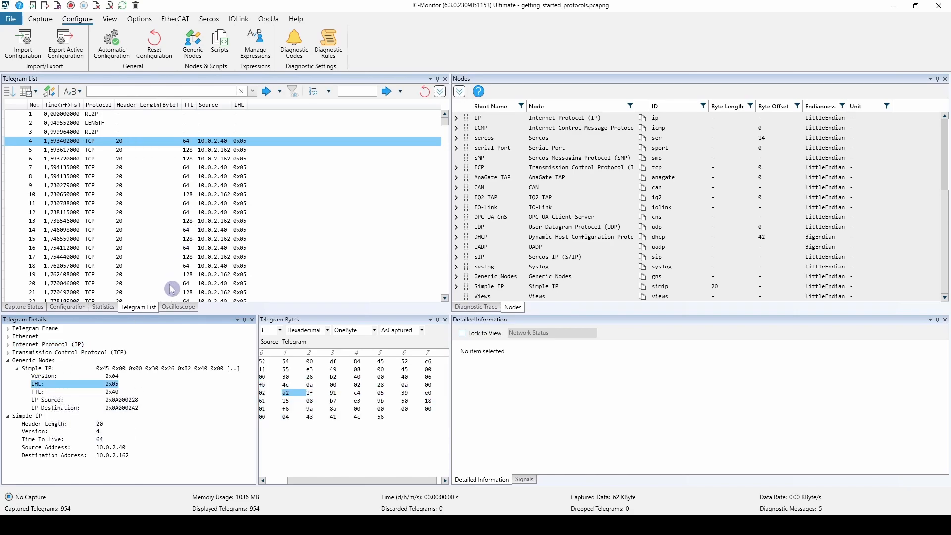
drag(35, 393, 55, 383)
drag(278, 231, 280, 213)
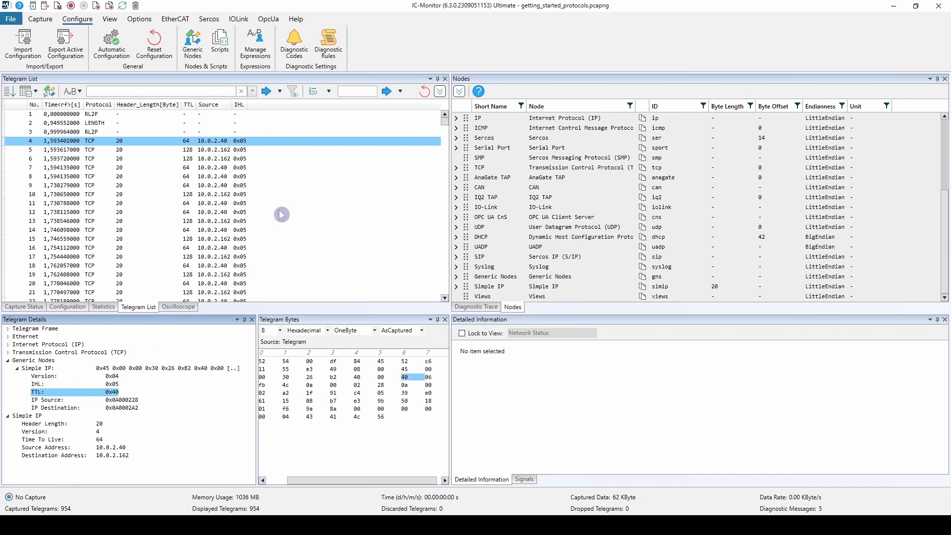
click(50, 400)
drag(49, 402, 304, 209)
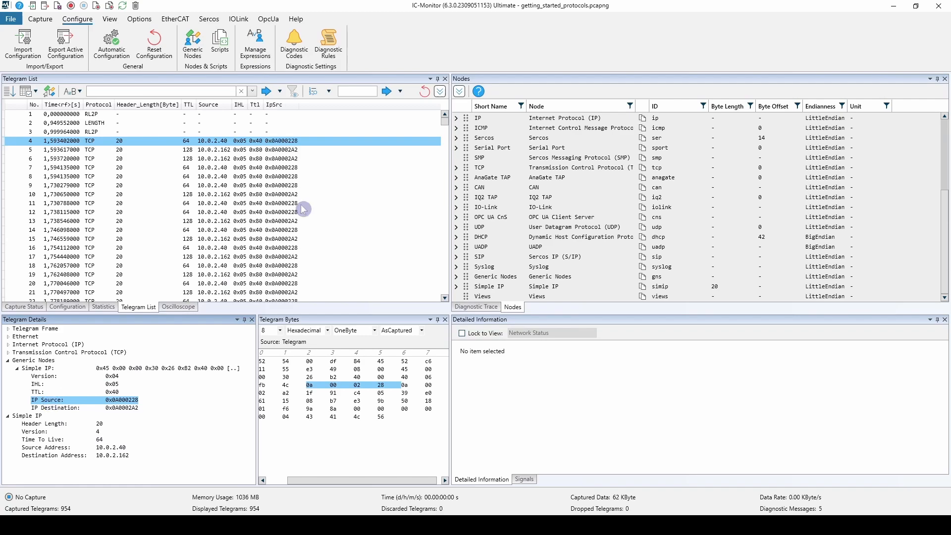
mouse_move(179, 106)
mouse_down()
mouse_move(132, 111)
mouse_move(191, 104)
mouse_up()
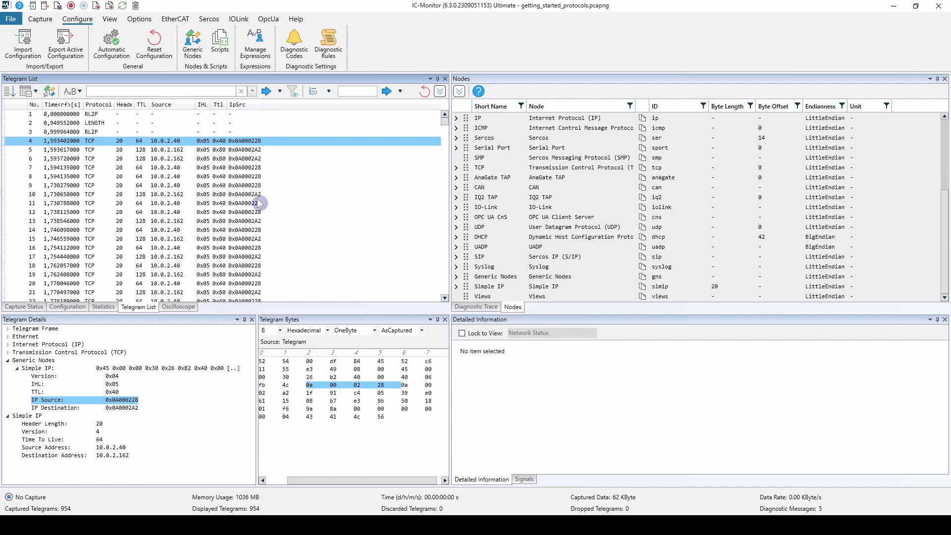
Step: Convert the display format of the telegram list's IHL column to unsigned decimal
right_click(203, 111)
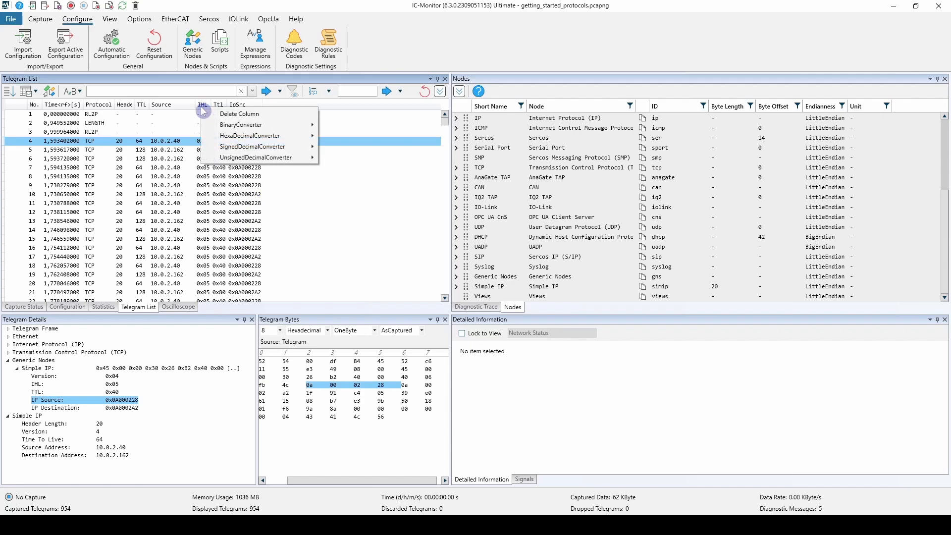
mouse_move(248, 157)
mouse_move(342, 158)
click(434, 163)
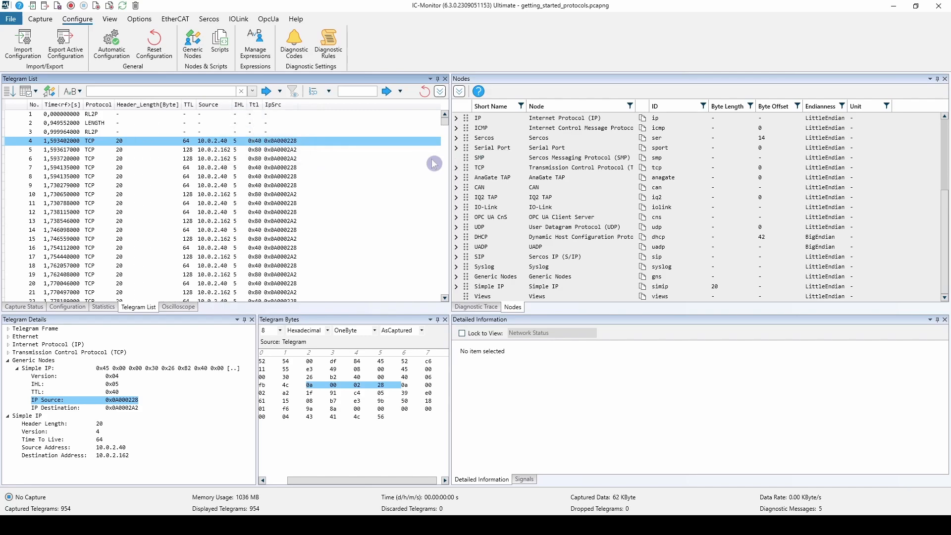
Step: Set the Ttl column's display format to Unsigned Decimal in the network data node configuration and apply it
click(49, 92)
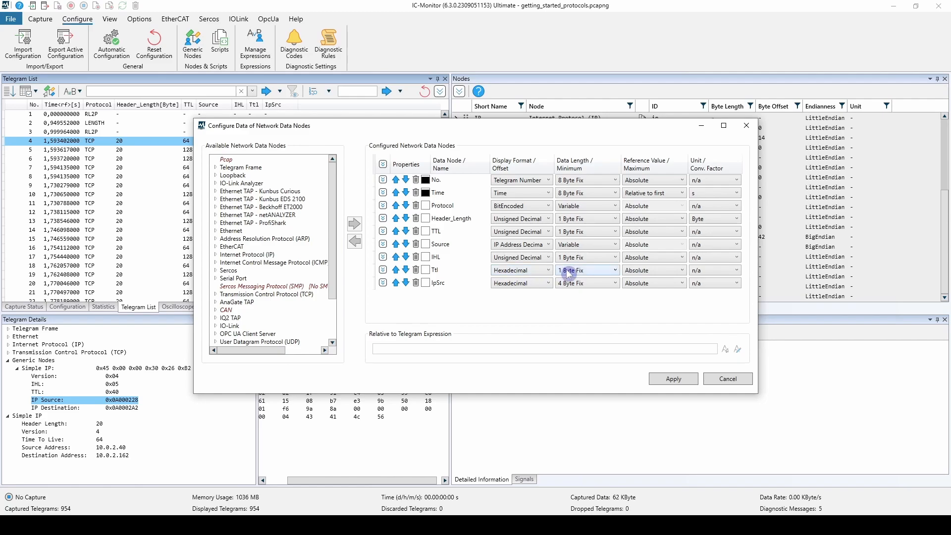
click(542, 271)
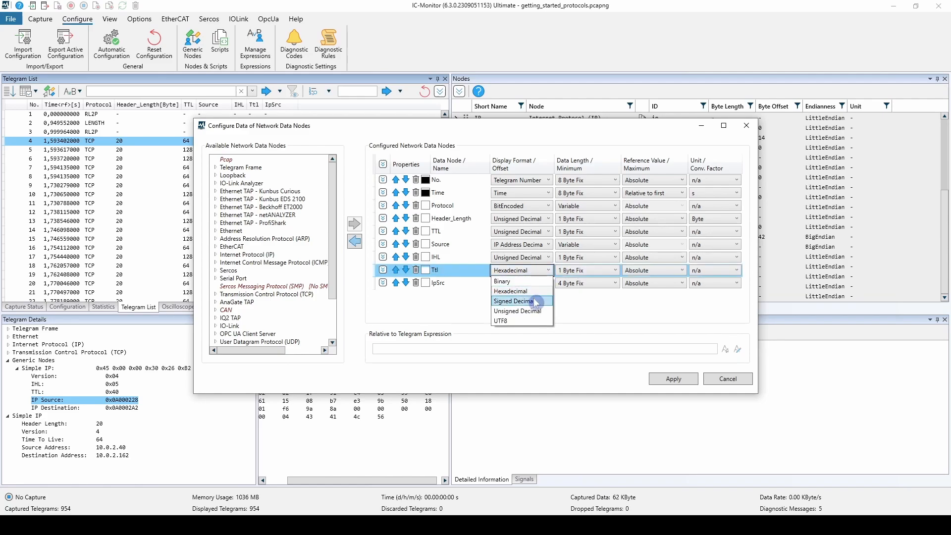
click(540, 312)
click(674, 383)
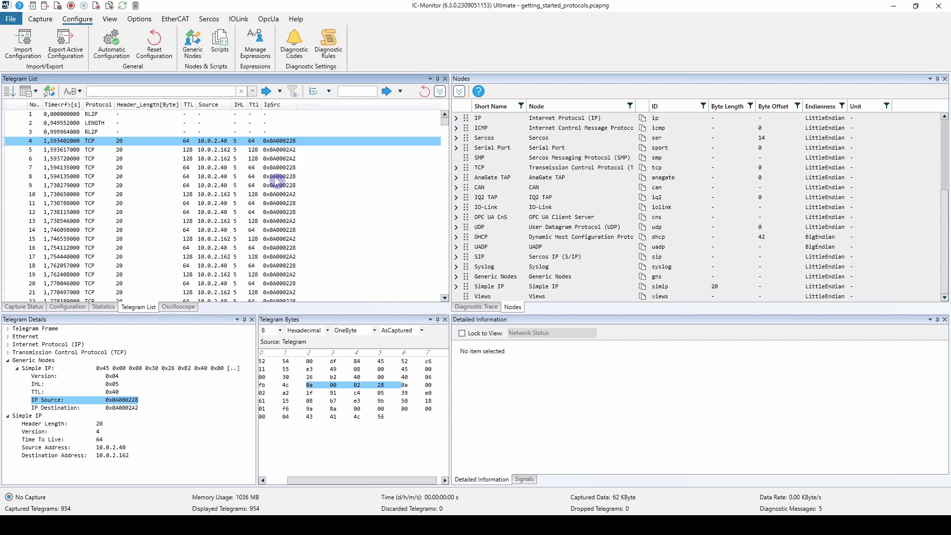
mouse_move(283, 112)
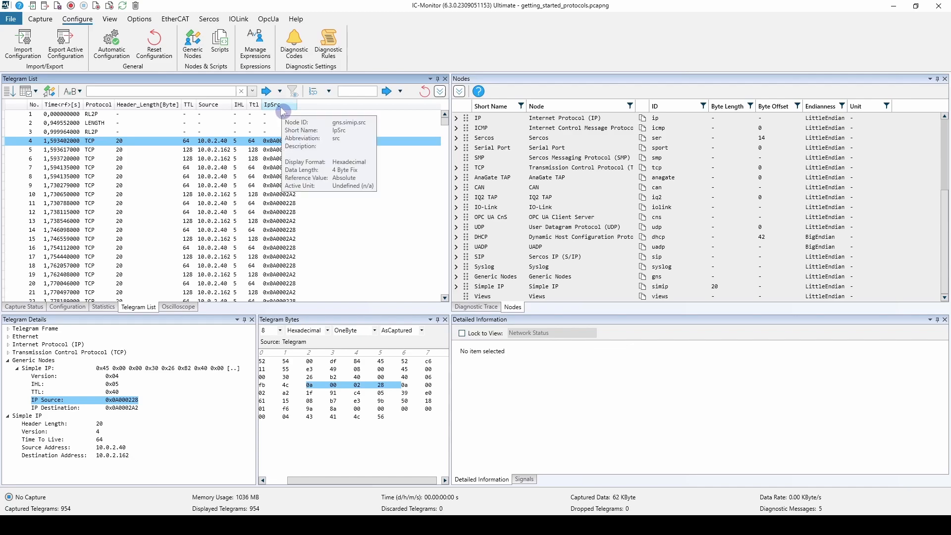
Step: Add the script-based Simple IP's Header Length, Time To Live and Source Address as columns, widening the telegram list area and its columns to fit
click(8, 362)
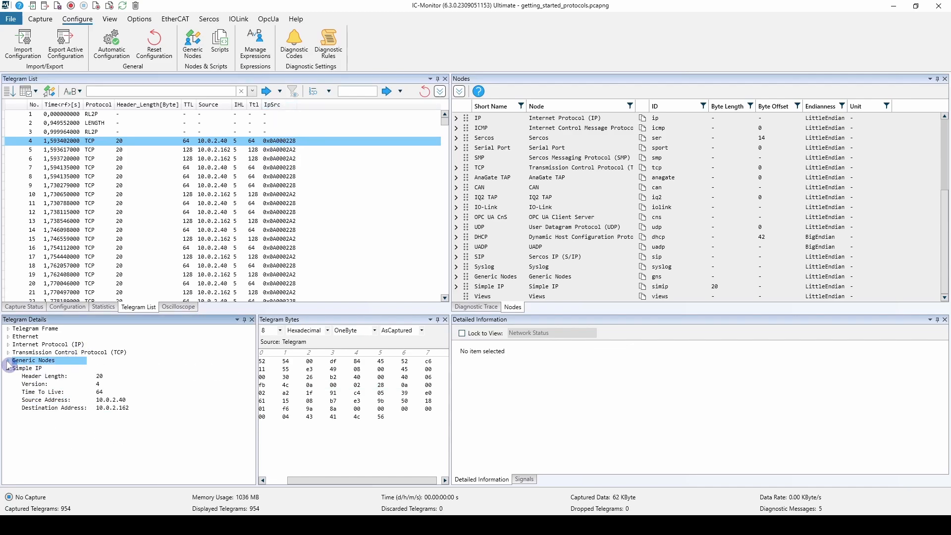
click(40, 379)
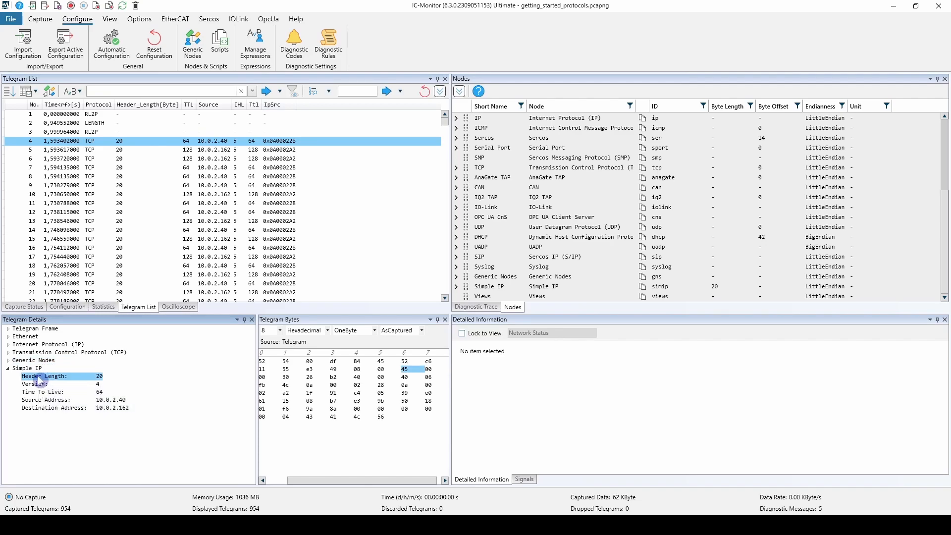
drag(449, 263, 512, 269)
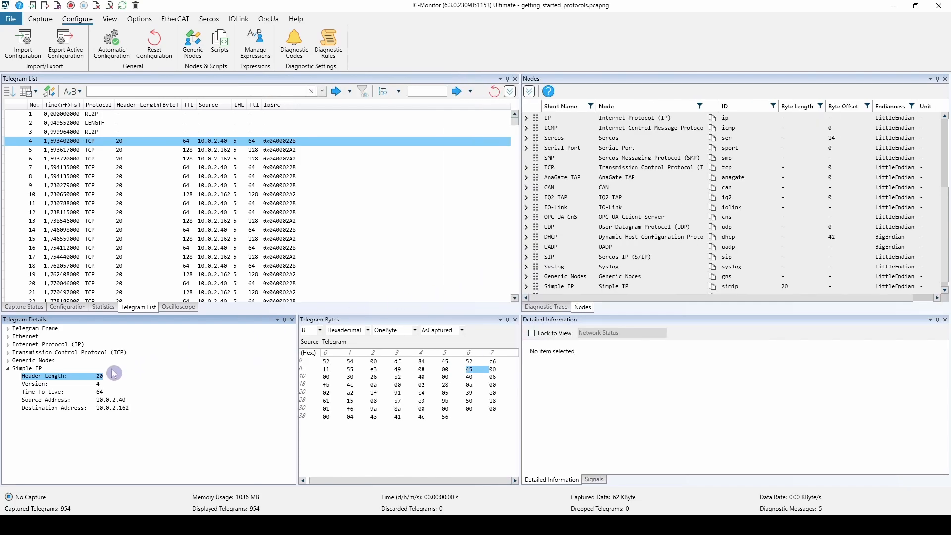
drag(340, 182, 340, 182)
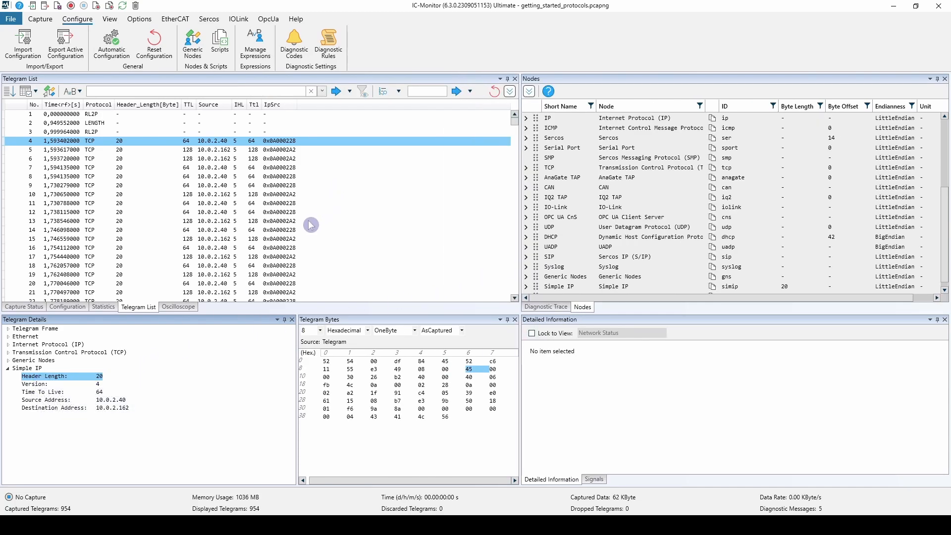
click(44, 392)
drag(361, 208, 361, 208)
drag(37, 404, 344, 278)
drag(374, 182, 374, 182)
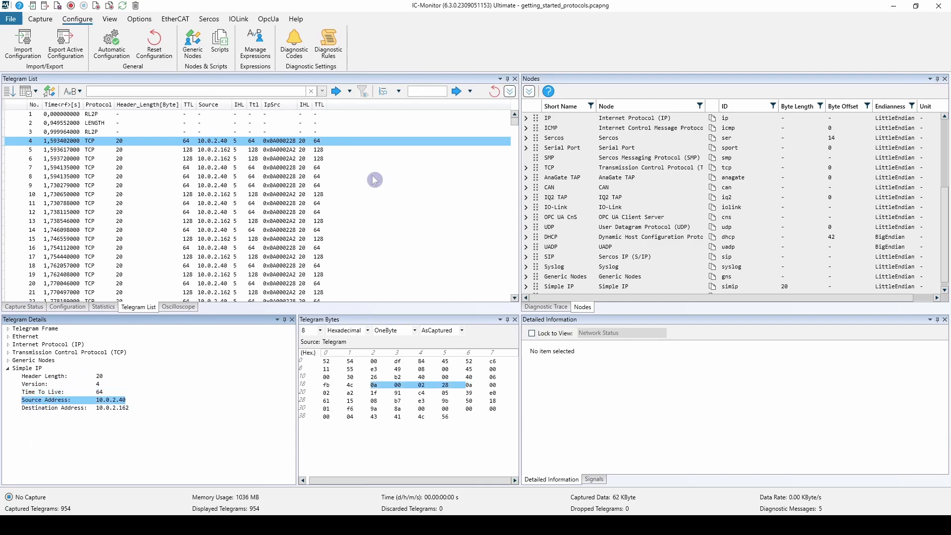
mouse_move(262, 105)
mouse_down()
mouse_move(284, 105)
mouse_move(244, 105)
mouse_move(255, 105)
mouse_up()
drag(344, 105, 362, 104)
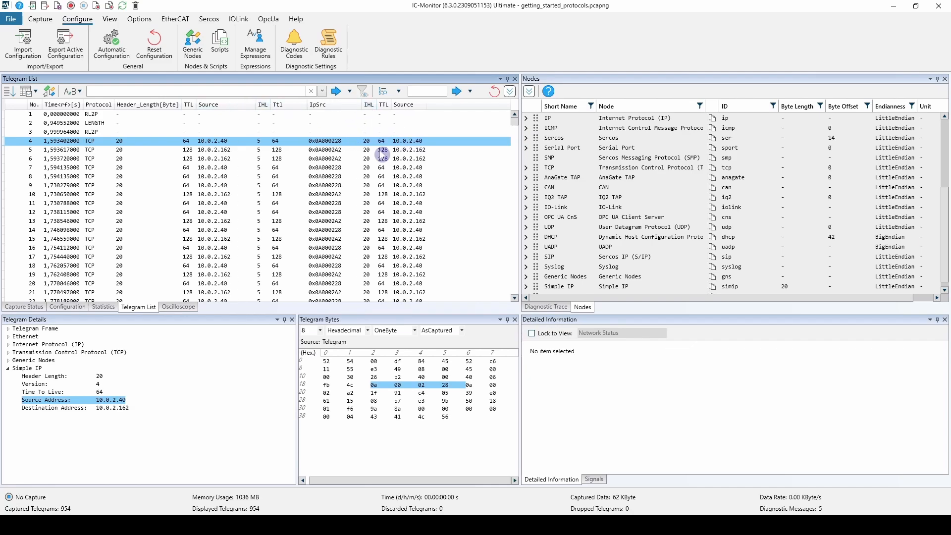
Step: Compare the built-in, generic node and script values of telegrams 5 and 6, narrowing the Header_Length column and expanding Generic Nodes
click(395, 151)
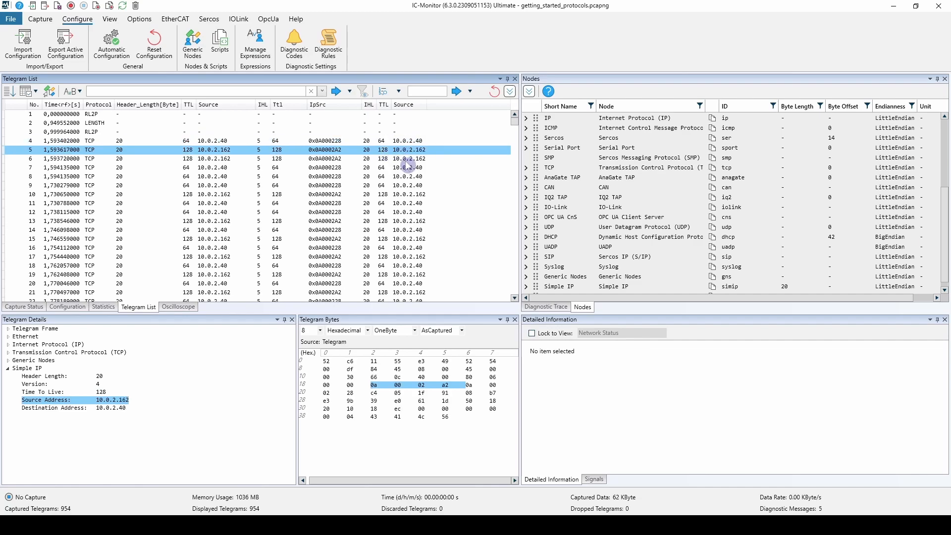
click(407, 160)
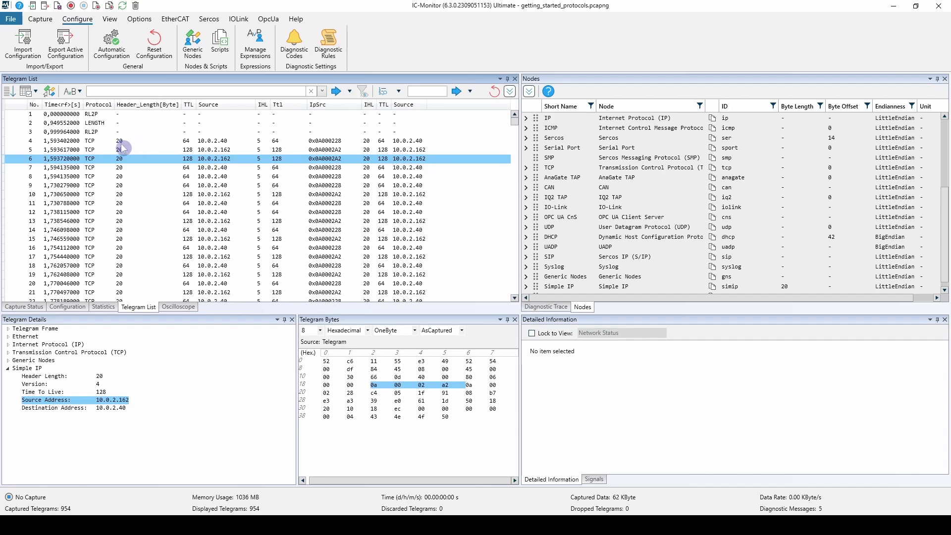
click(9, 345)
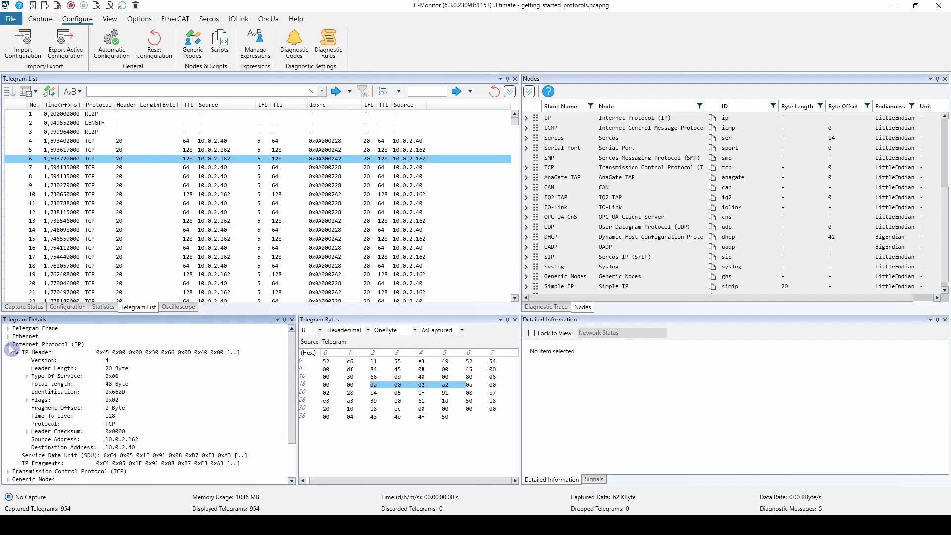
click(8, 344)
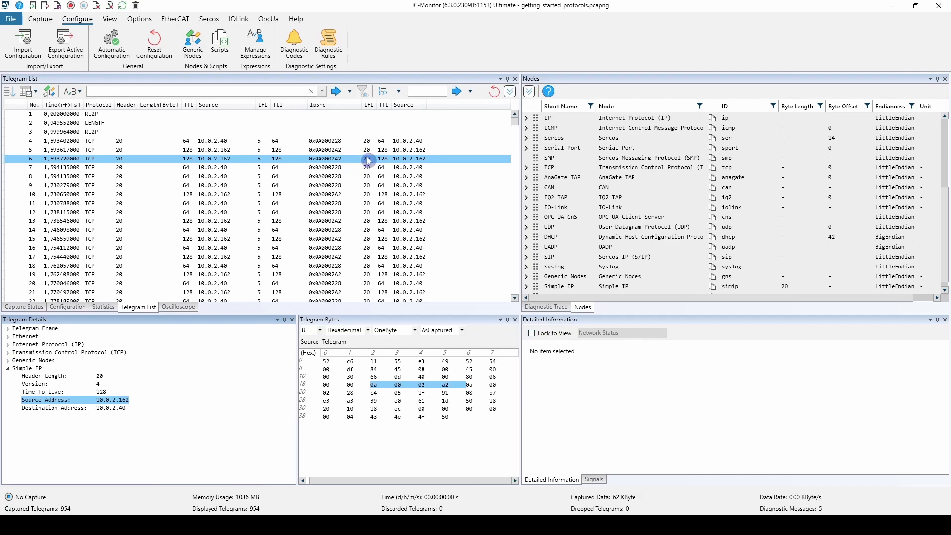
drag(181, 104, 138, 105)
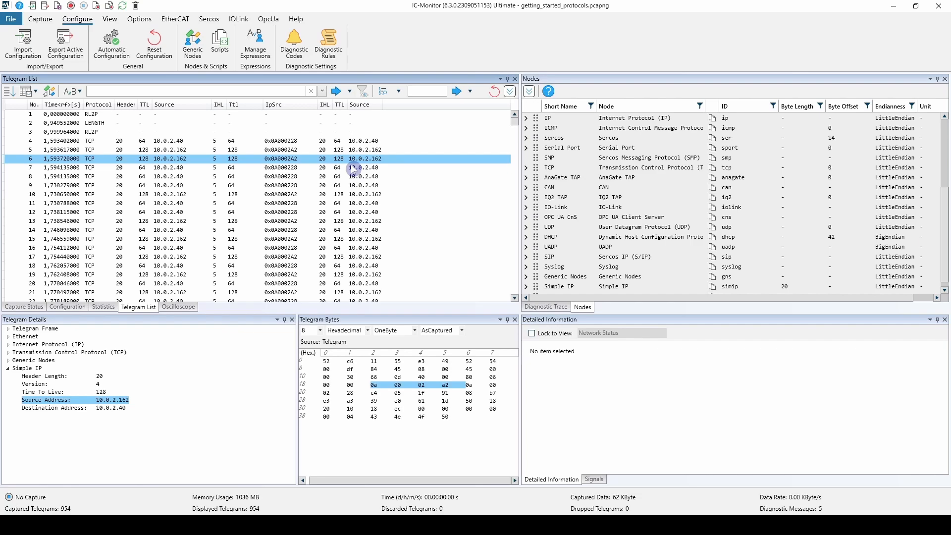
click(9, 361)
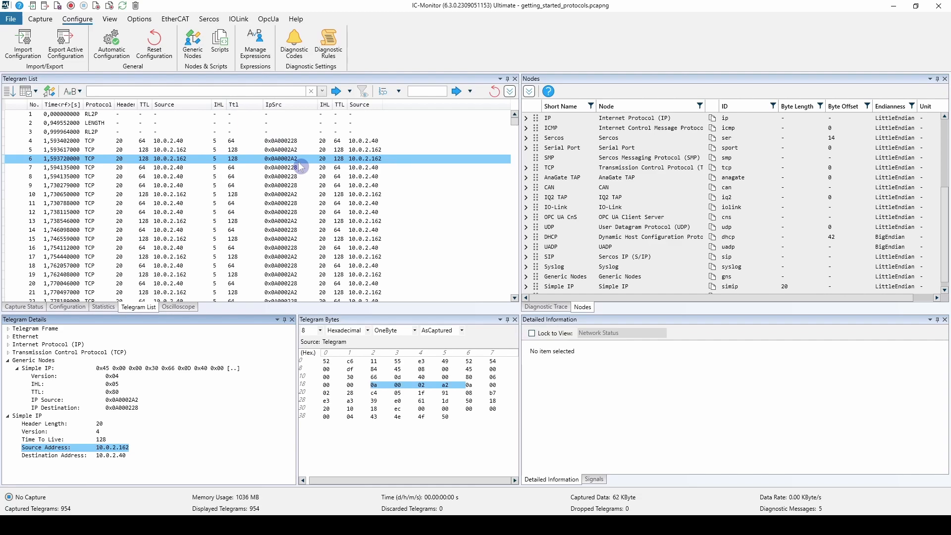
Step: Reset the telegram list's columns to their default set and discard all captured telegrams
click(494, 91)
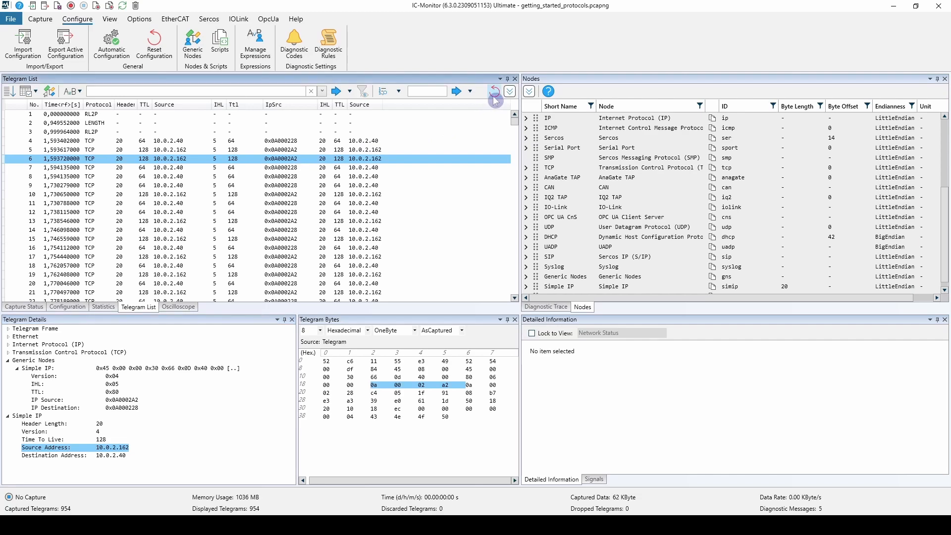
click(40, 19)
click(318, 46)
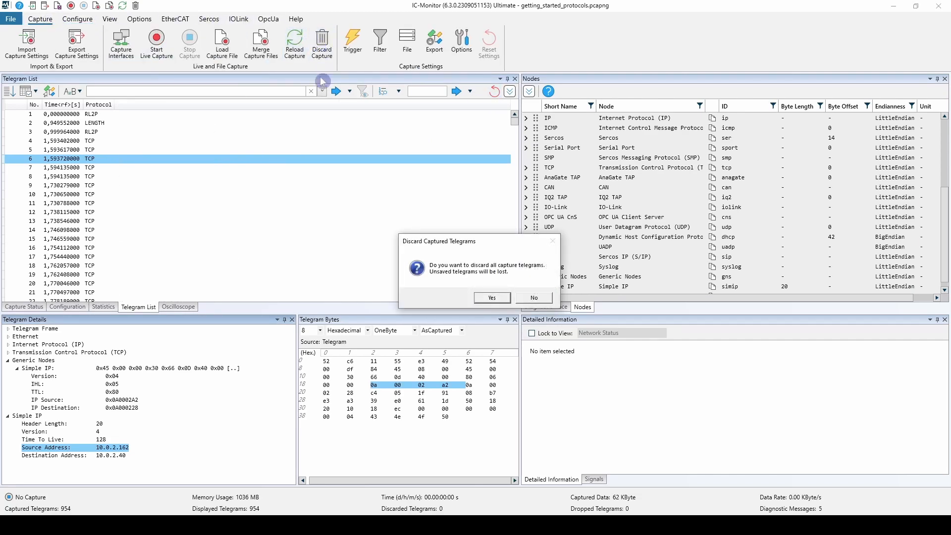
click(494, 298)
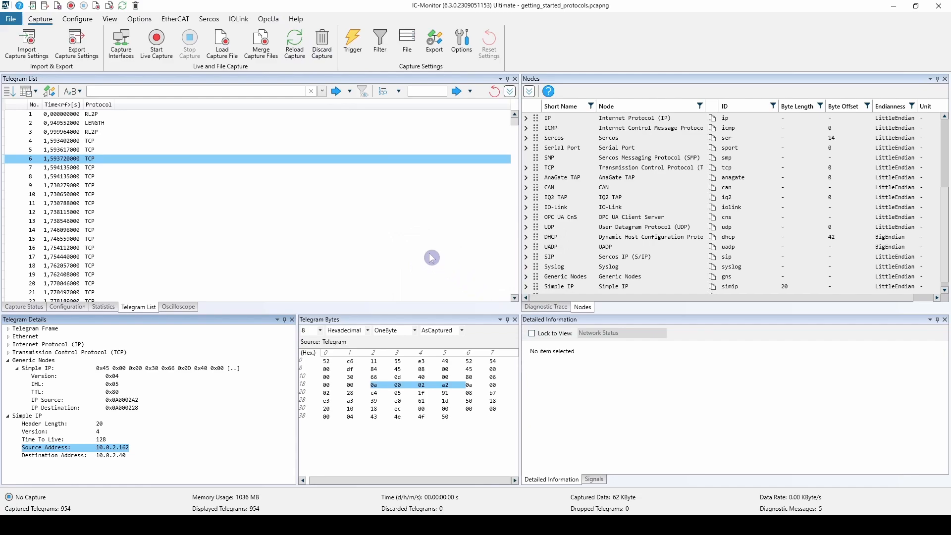